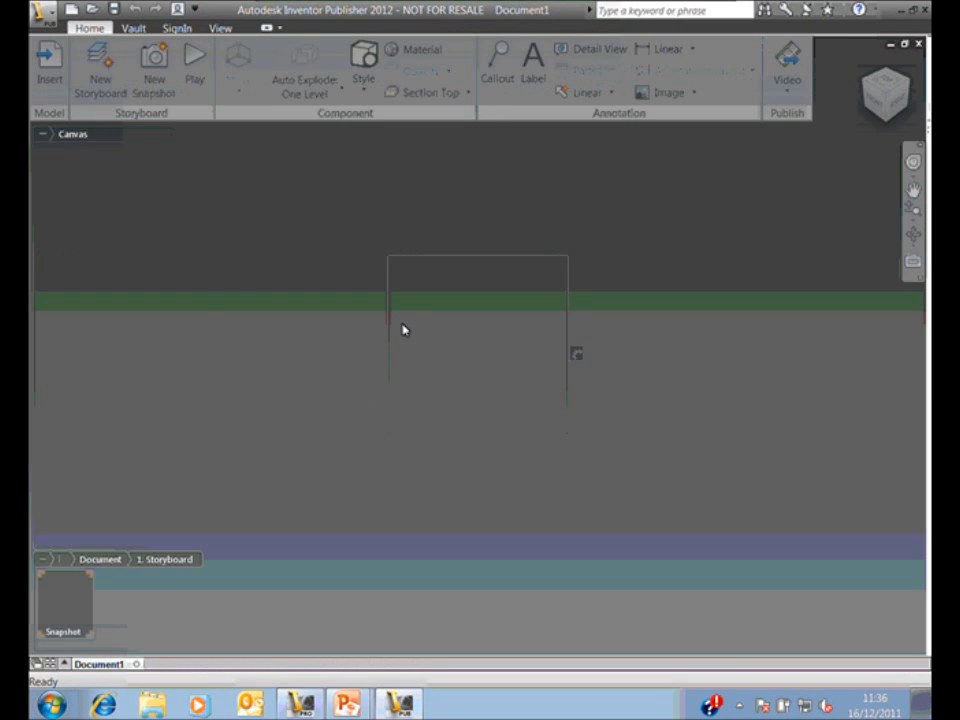
- Insert Arbor_Press.iam from the Arbor Press folder and apply a shaded style with visible edges to the model
click(345, 347)
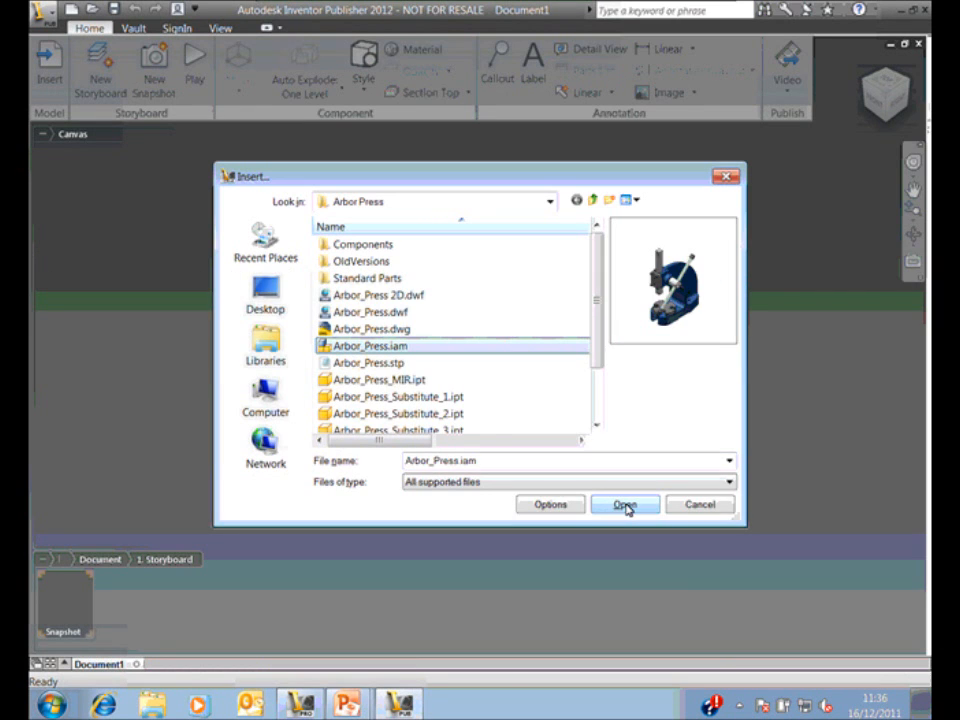
click(625, 507)
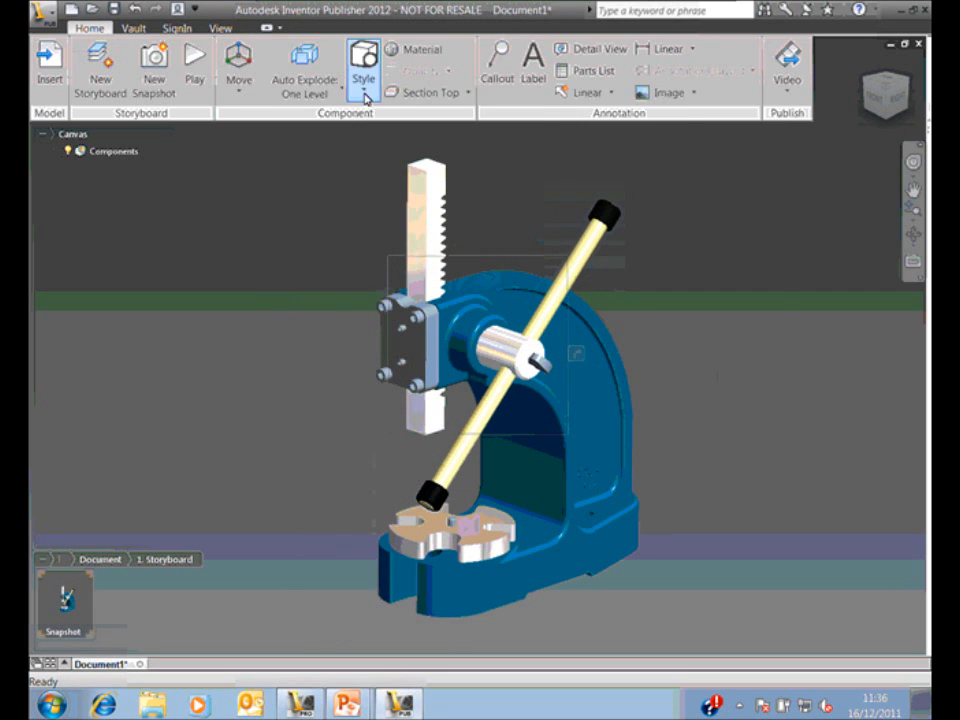
click(364, 90)
mouse_move(777, 167)
mouse_down()
mouse_move(782, 261)
mouse_move(778, 125)
mouse_up()
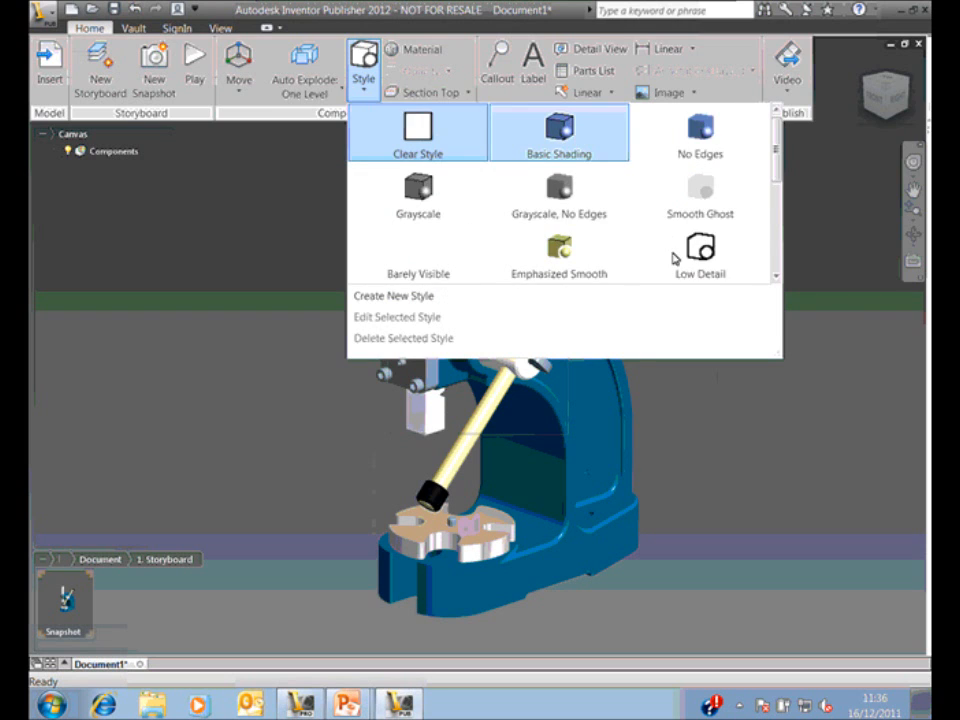
click(675, 255)
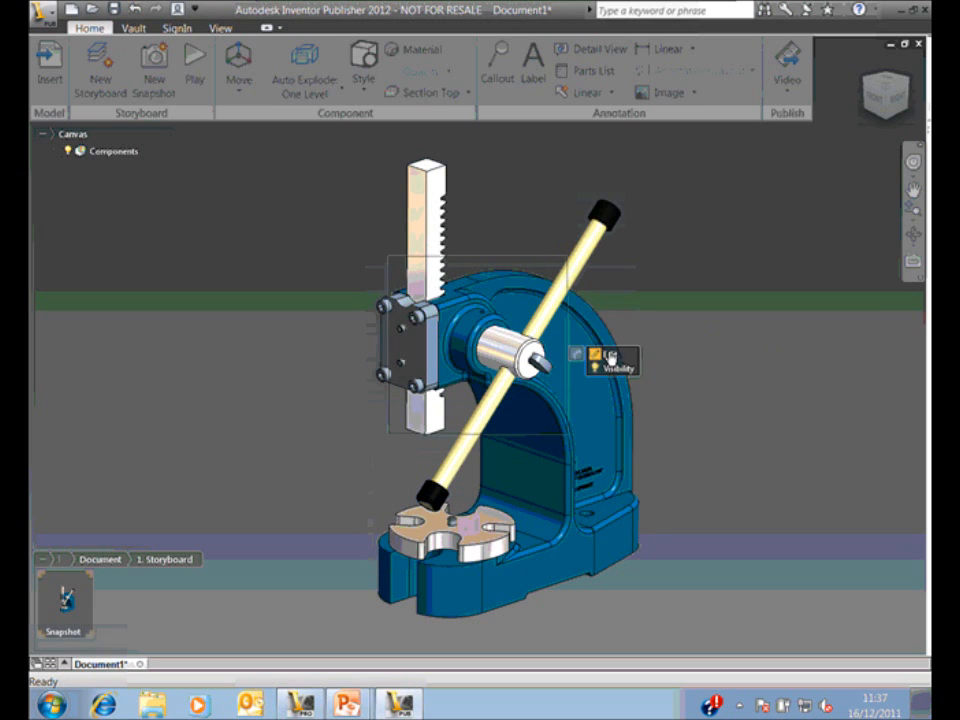
- Set the publish area to the 1024 x 768 (4:3) pixel size preset
click(609, 356)
click(589, 237)
click(540, 305)
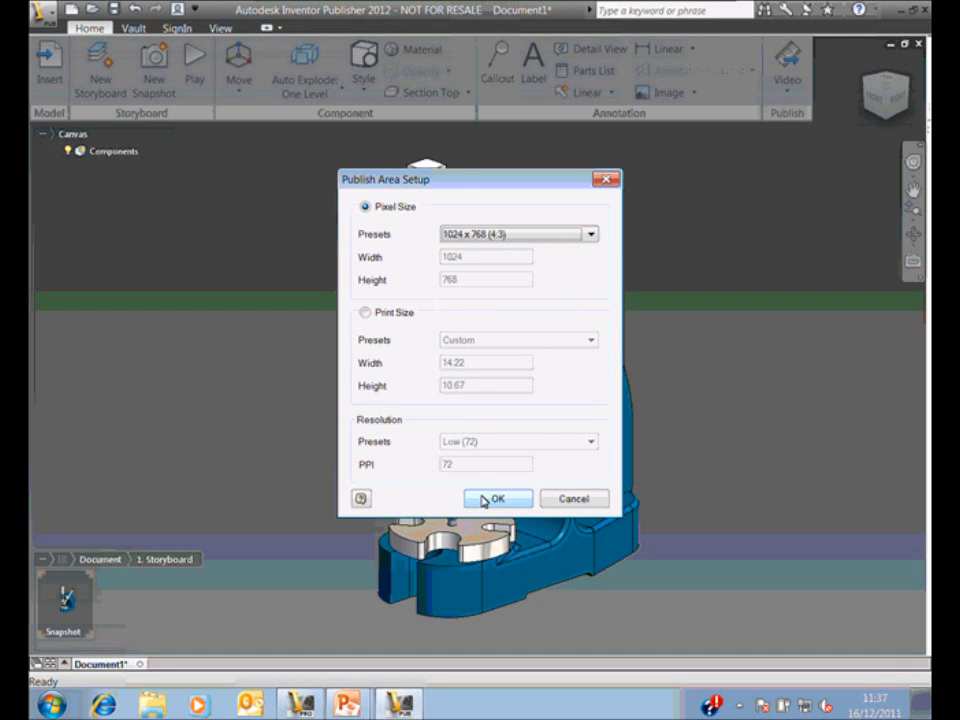
key(Return)
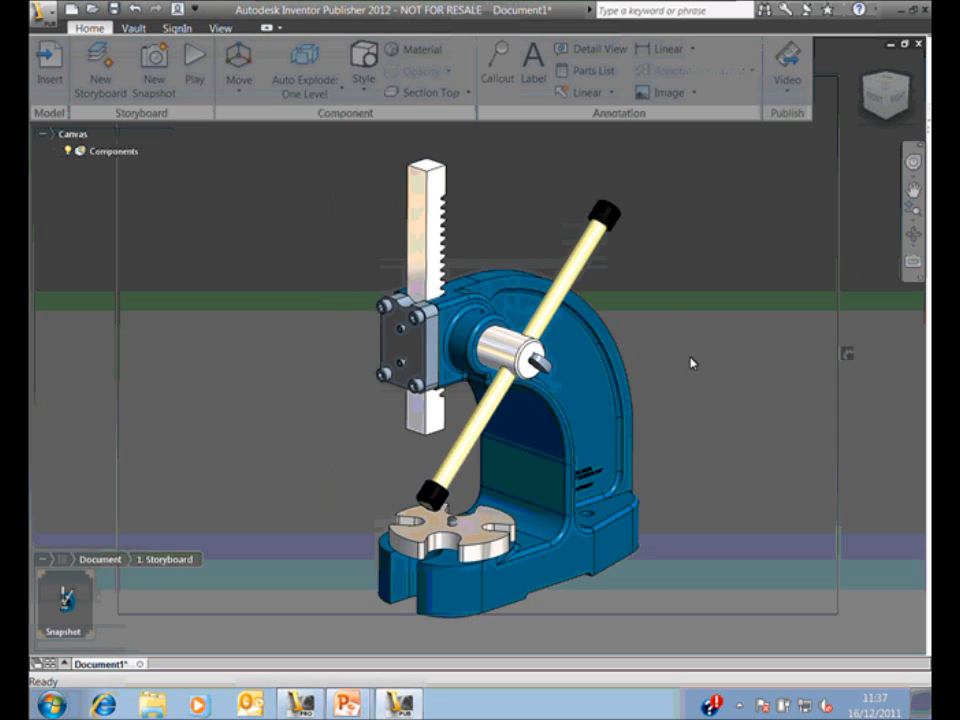
- Orient the first snapshot to a left-front corner view with the whole press centred inside the publish area
middle_drag(668, 319, 666, 290)
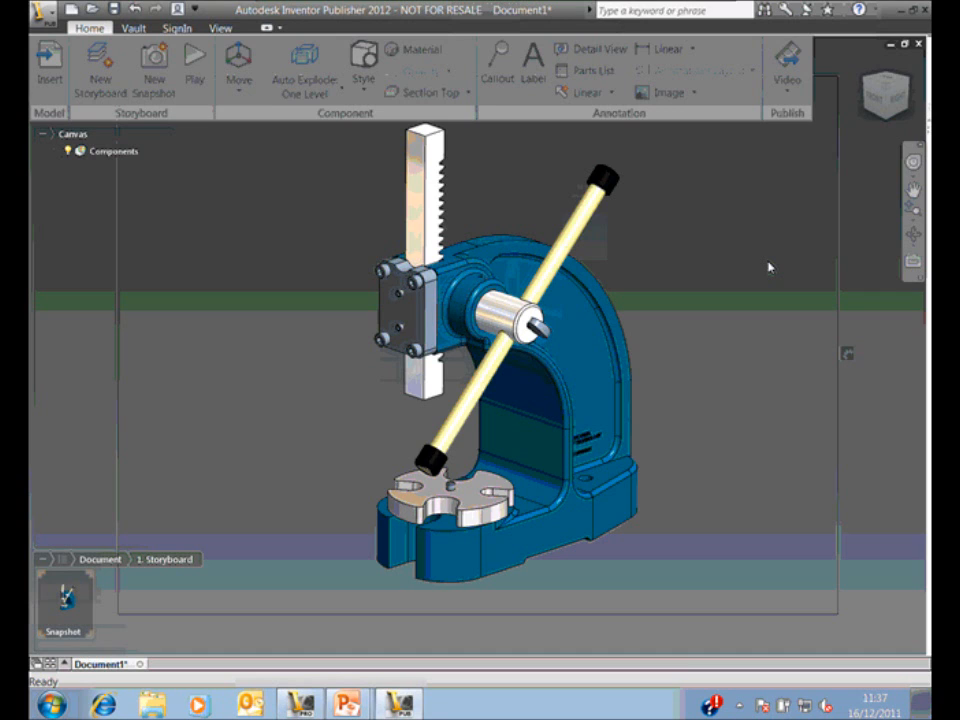
click(884, 98)
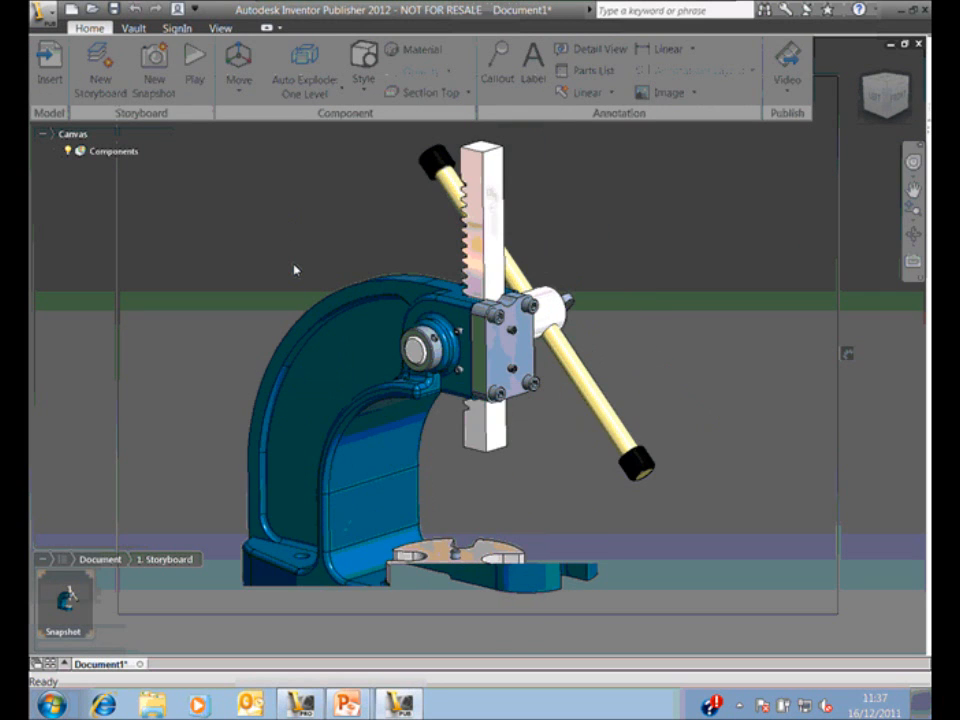
scroll(294, 270, down, 1)
middle_drag(294, 270, 336, 251)
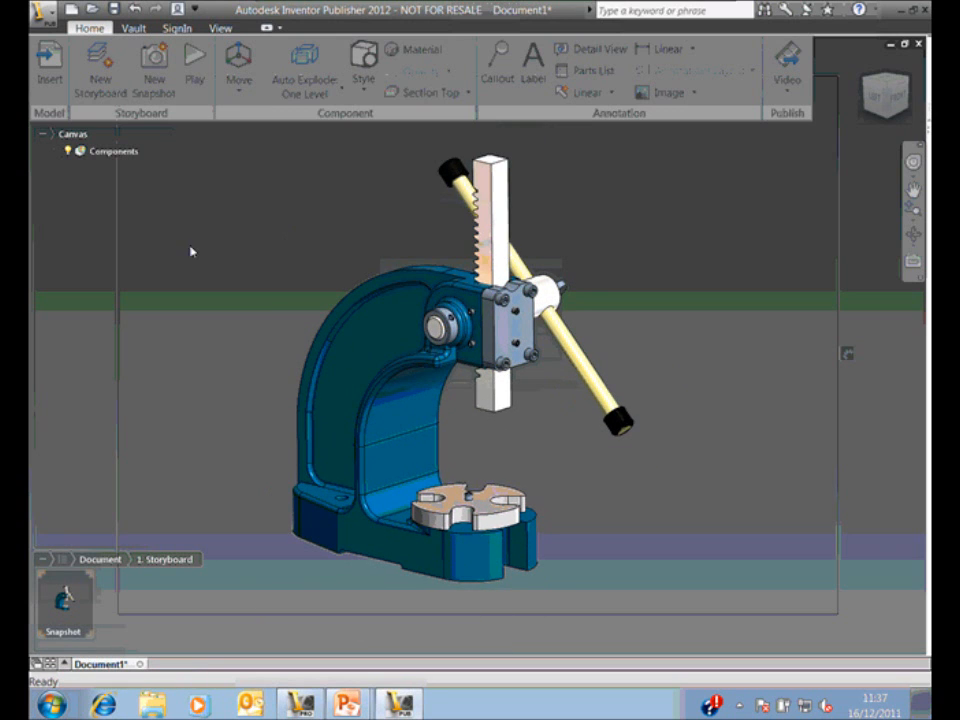
- Add two new snapshots of the press to the storyboard
right_click(246, 220)
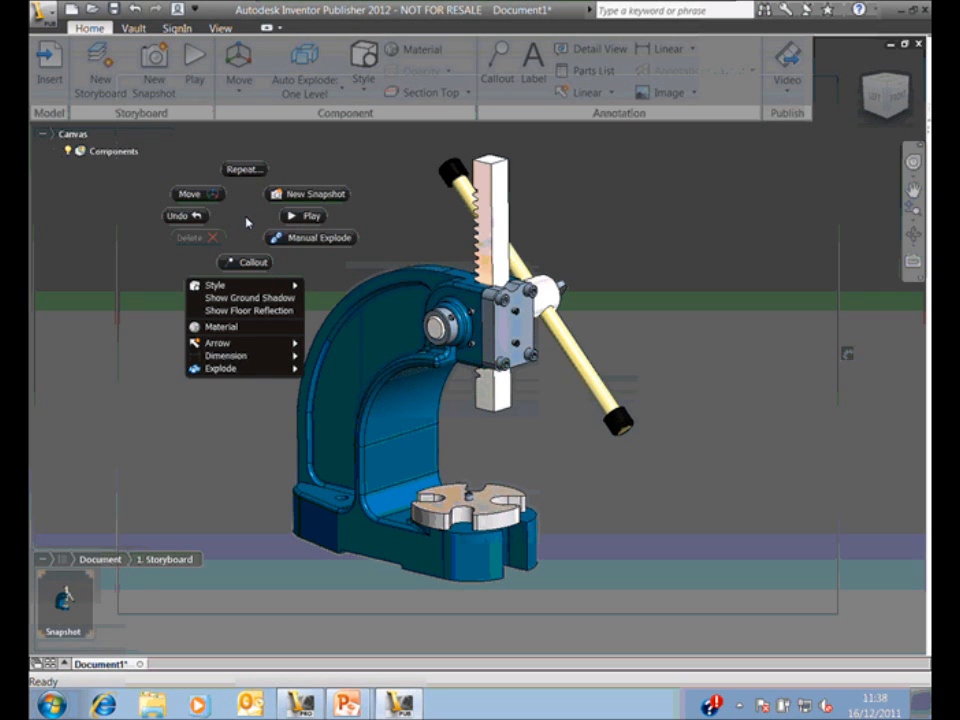
click(247, 222)
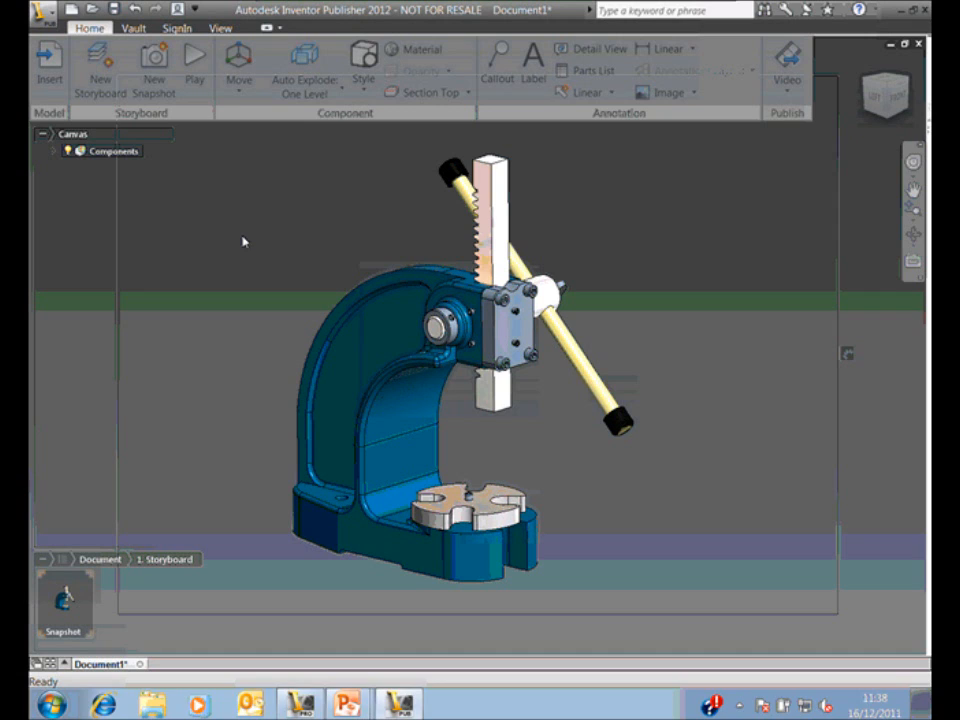
right_drag(255, 226, 255, 226)
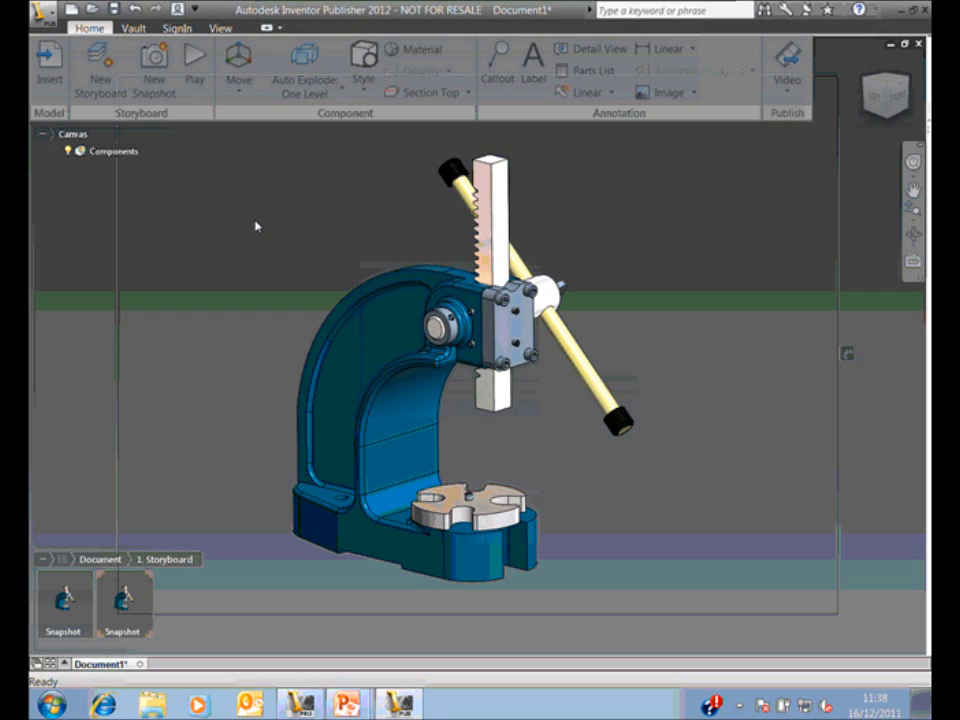
right_drag(223, 240, 260, 215)
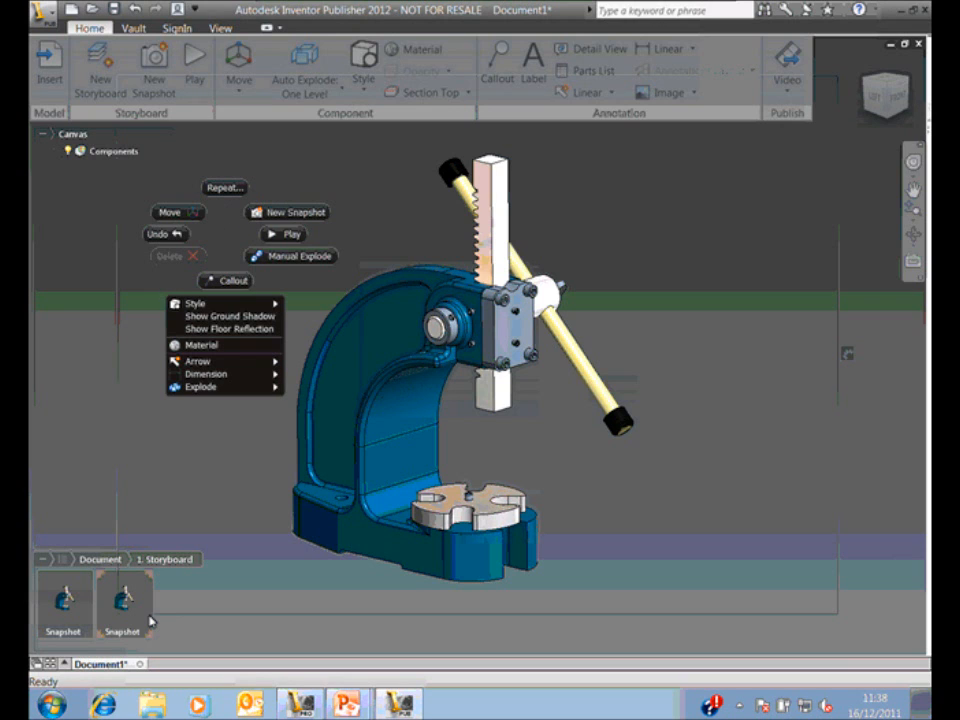
click(288, 212)
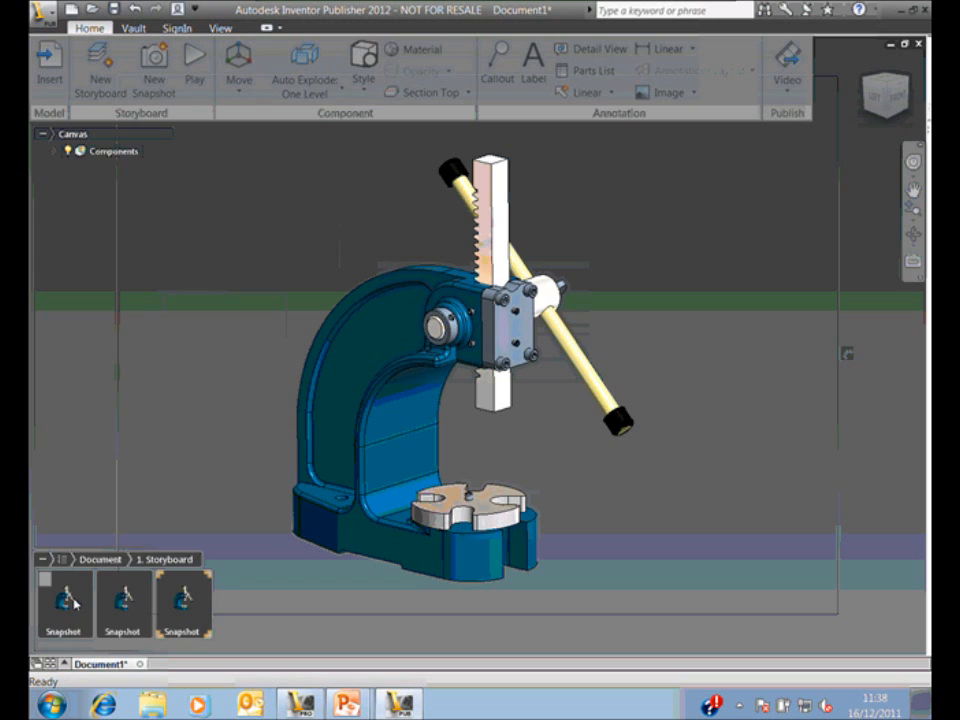
- Set the third snapshot to the front view and the second snapshot to the left view
click(186, 605)
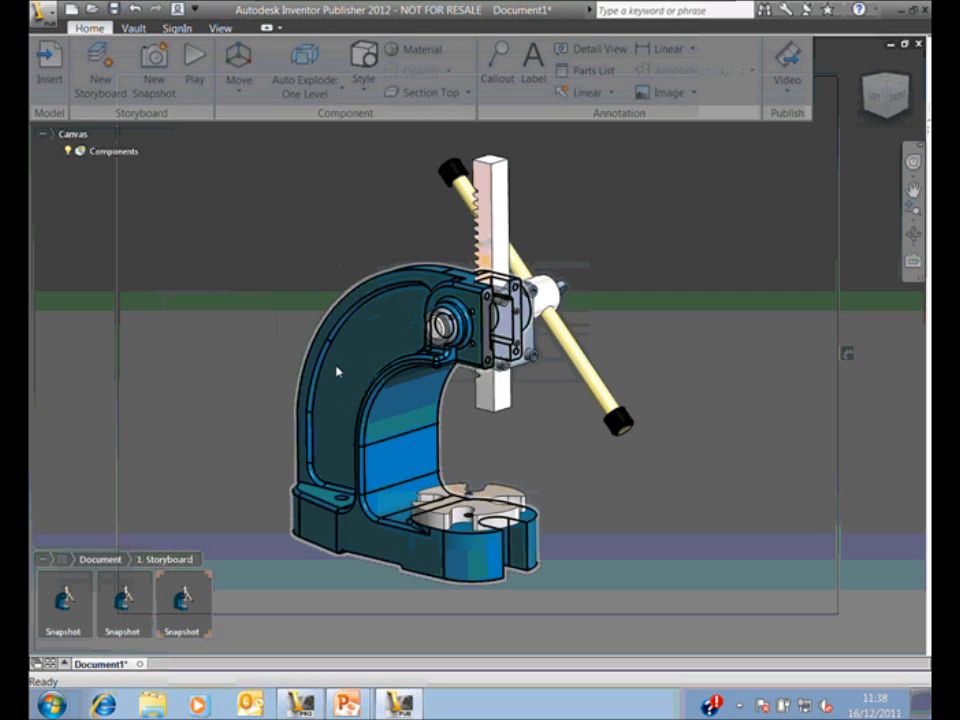
click(898, 110)
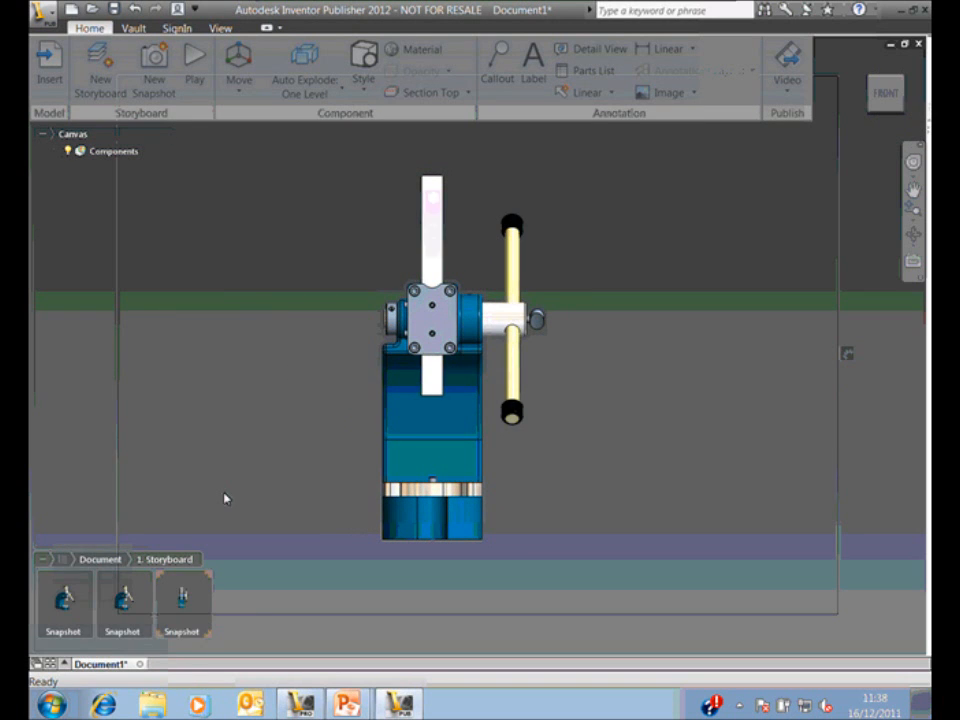
click(141, 599)
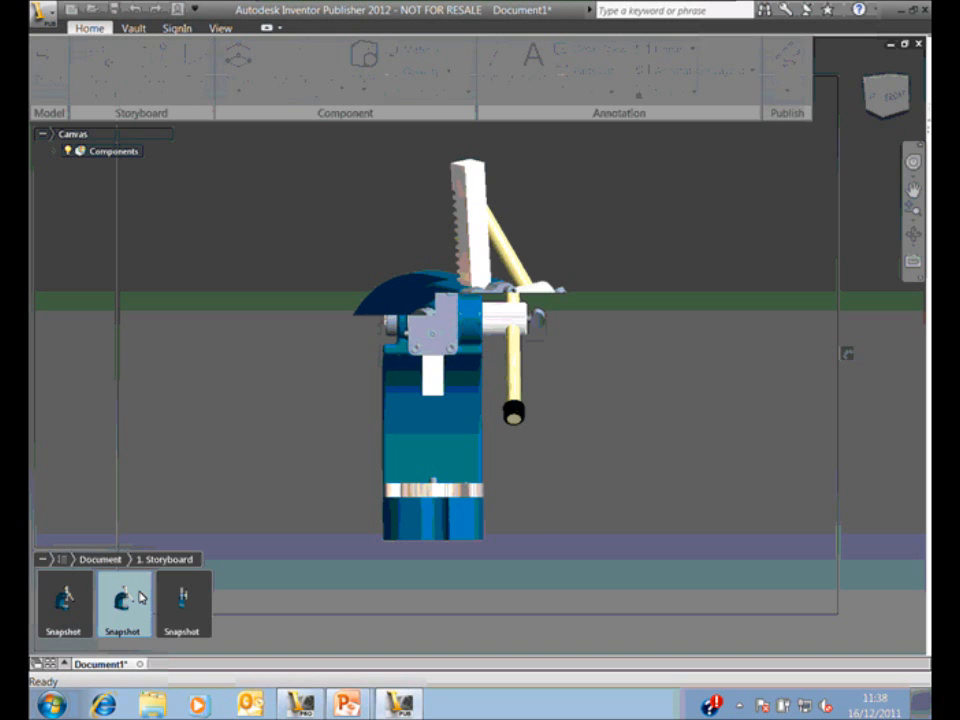
click(877, 110)
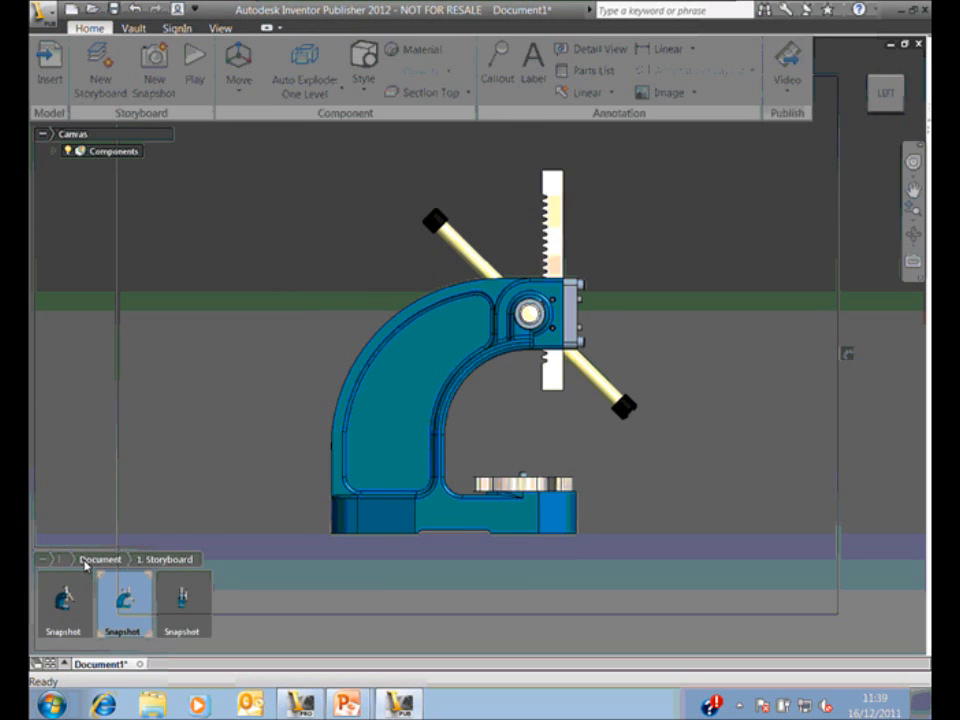
click(80, 597)
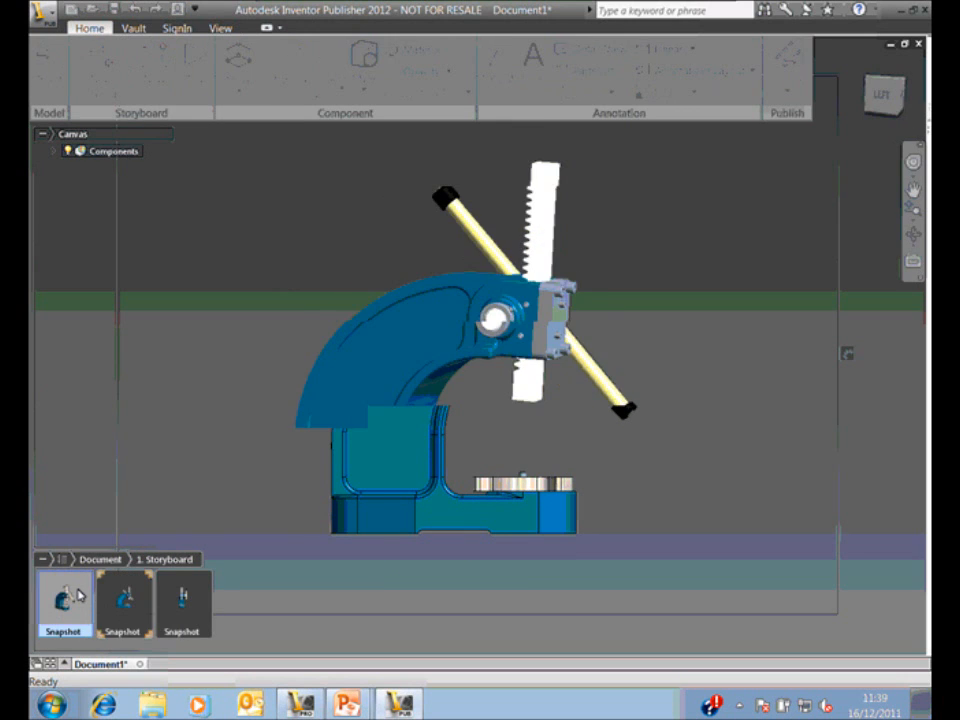
click(143, 585)
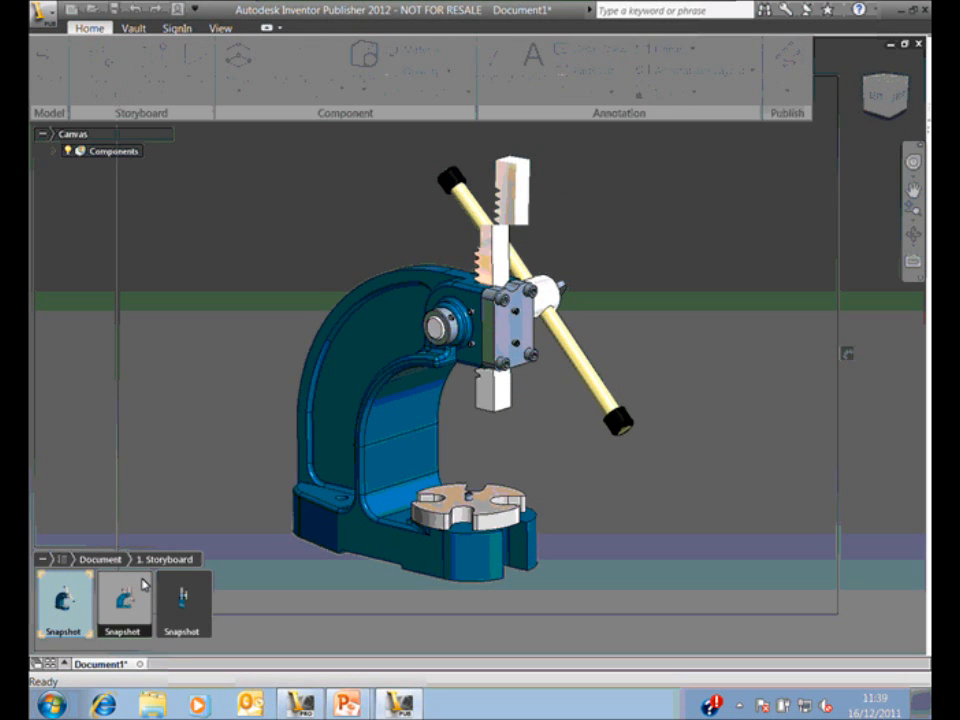
- Add a fourth snapshot in a left-front corner view and a fifth one zoomed in on the press
click(195, 593)
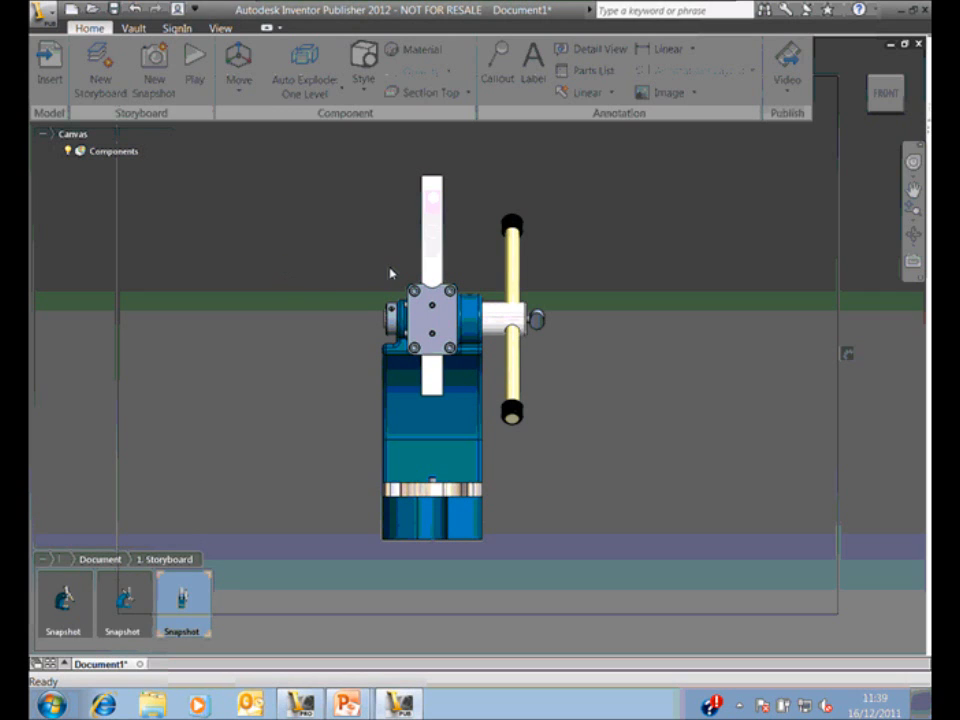
right_click(230, 262)
click(296, 259)
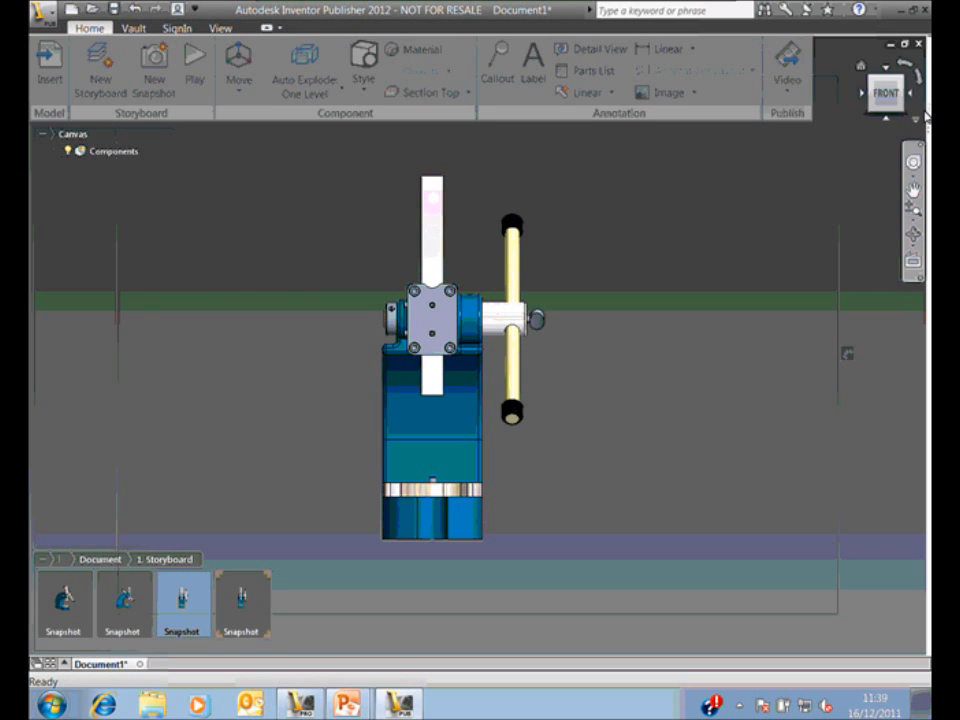
drag(885, 102, 914, 106)
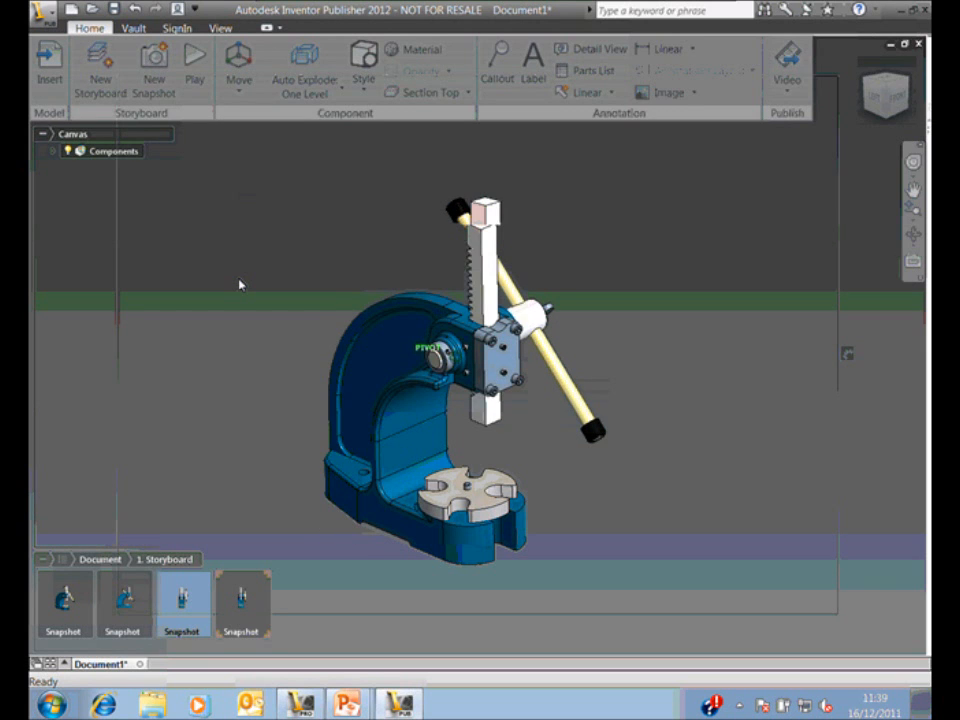
shift+middle_drag(239, 284, 231, 258)
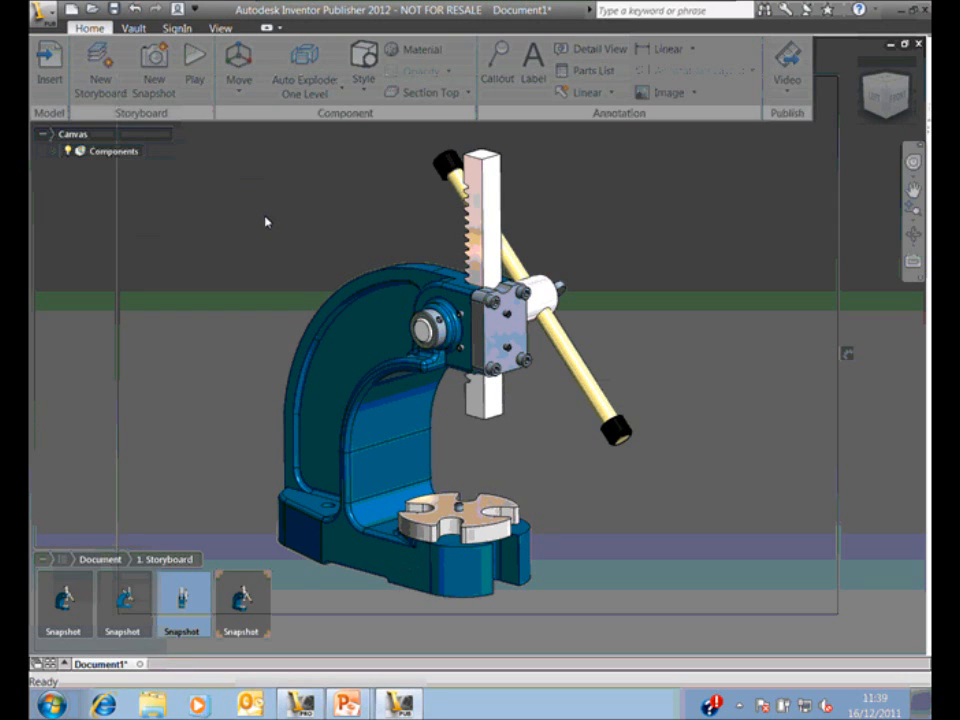
key(space)
scroll(405, 316, up, 2)
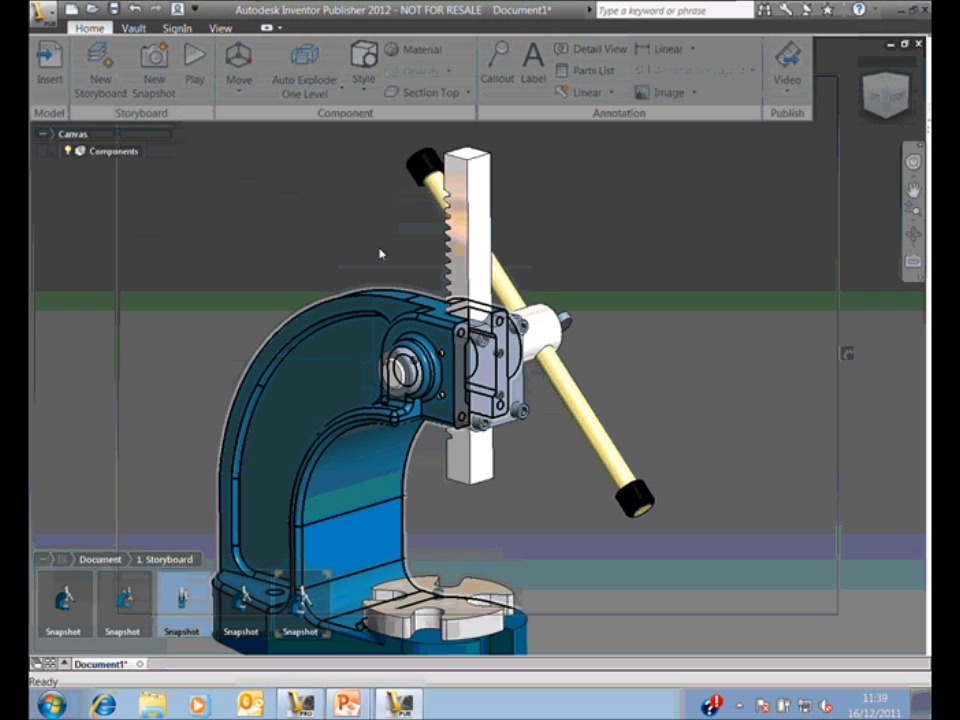
- Expand the component tree to list the individual parts of Arbor_Press:1
click(54, 152)
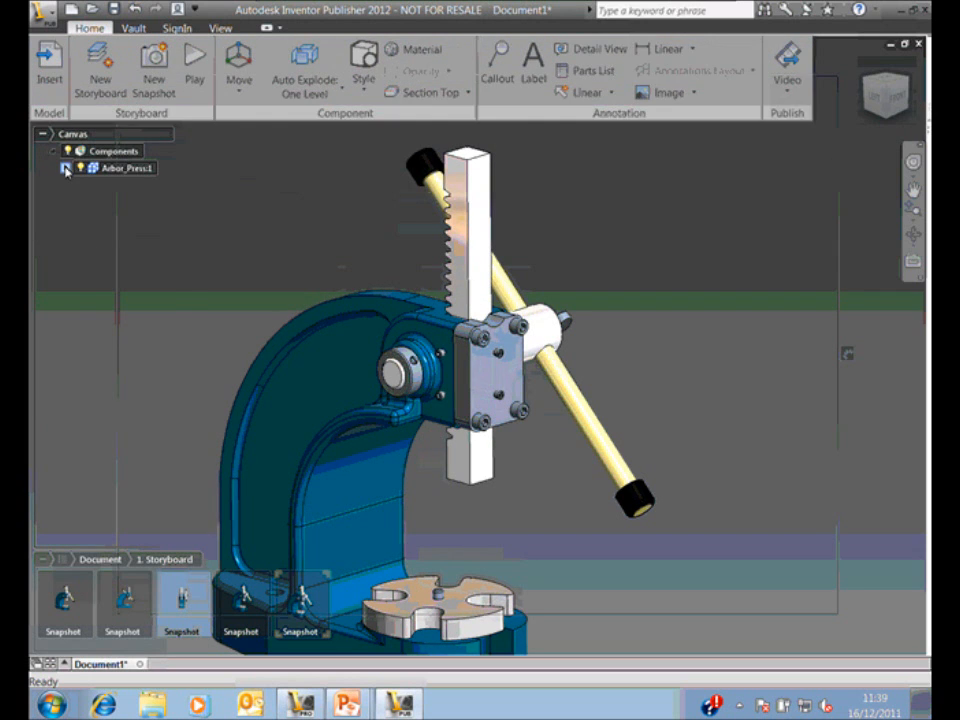
click(66, 168)
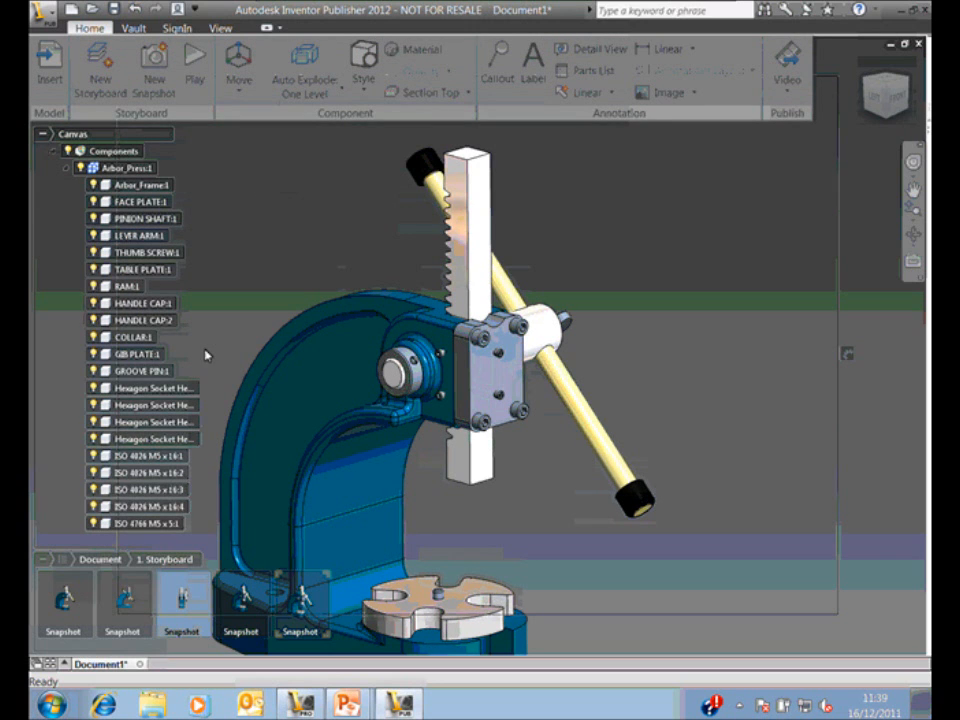
click(138, 389)
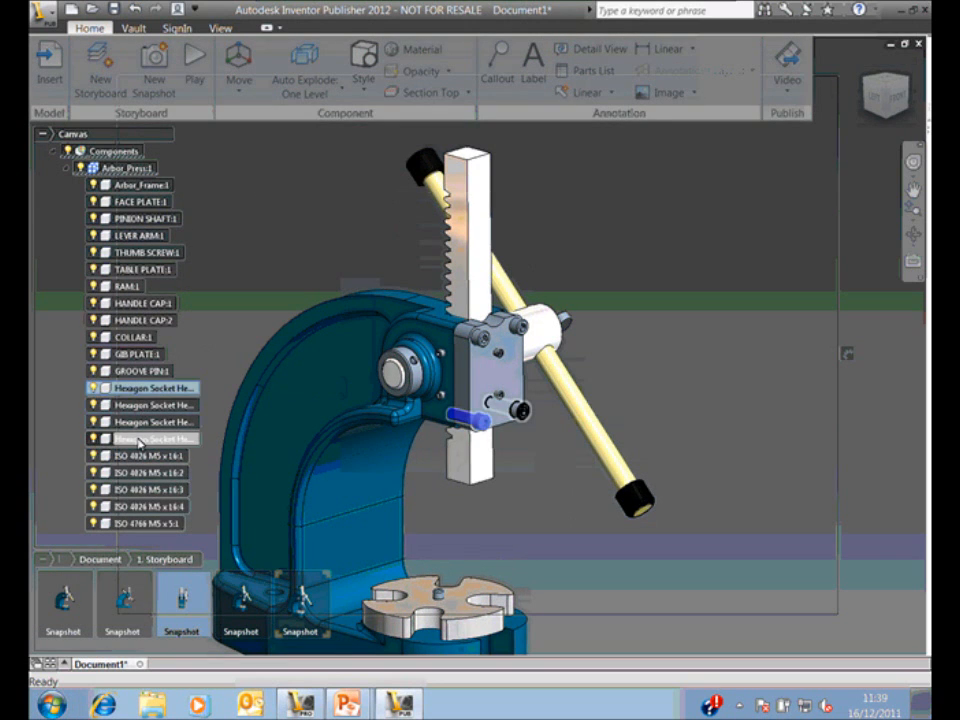
shift+click(141, 437)
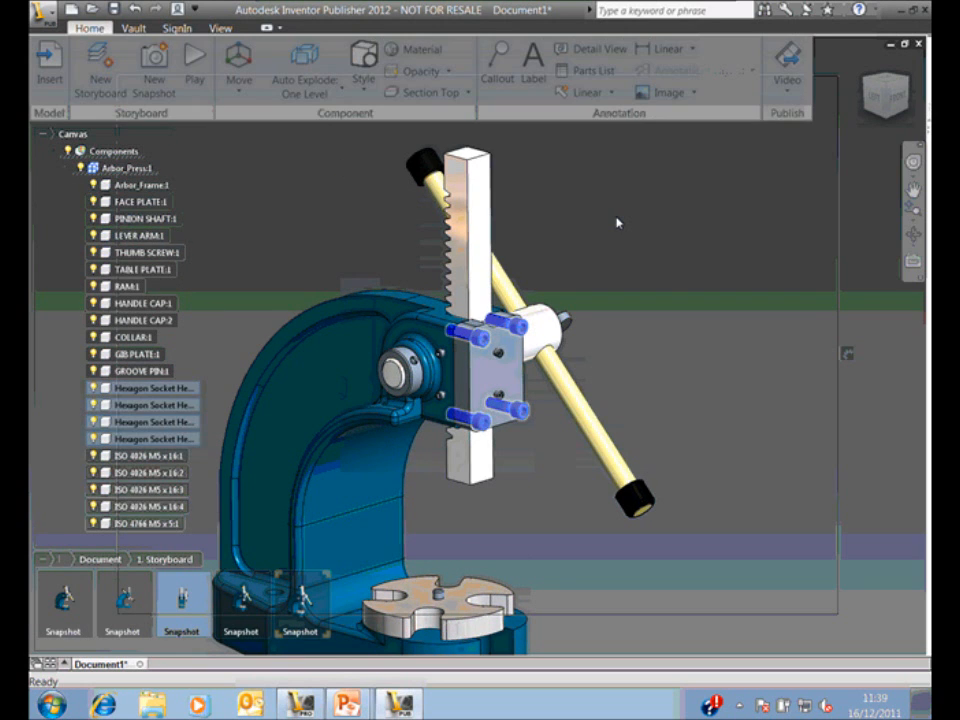
right_click(615, 220)
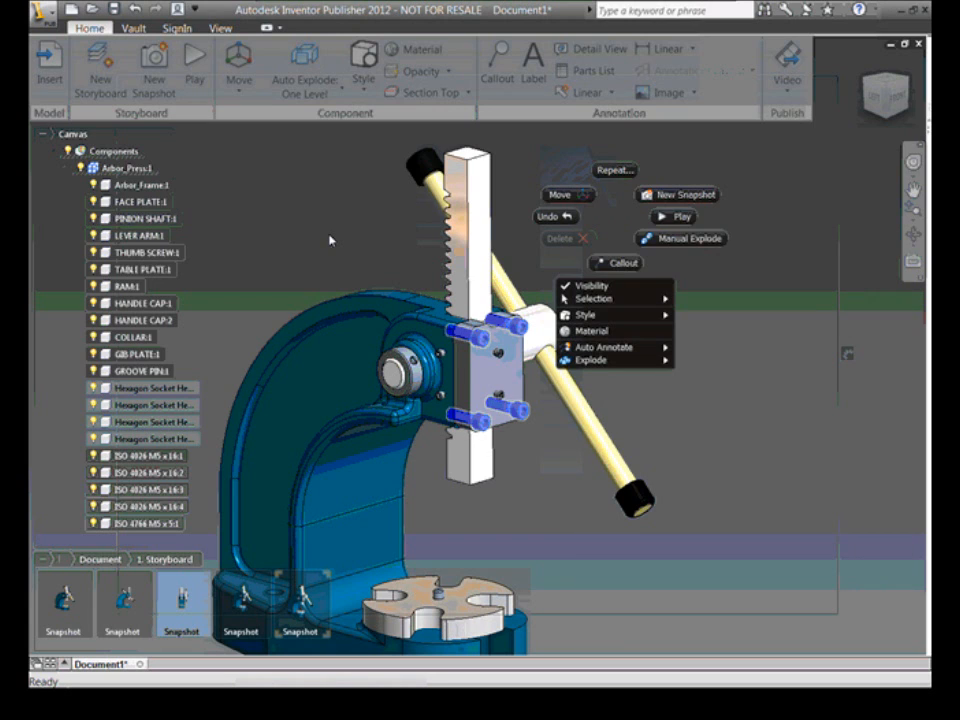
key(Escape)
click(331, 240)
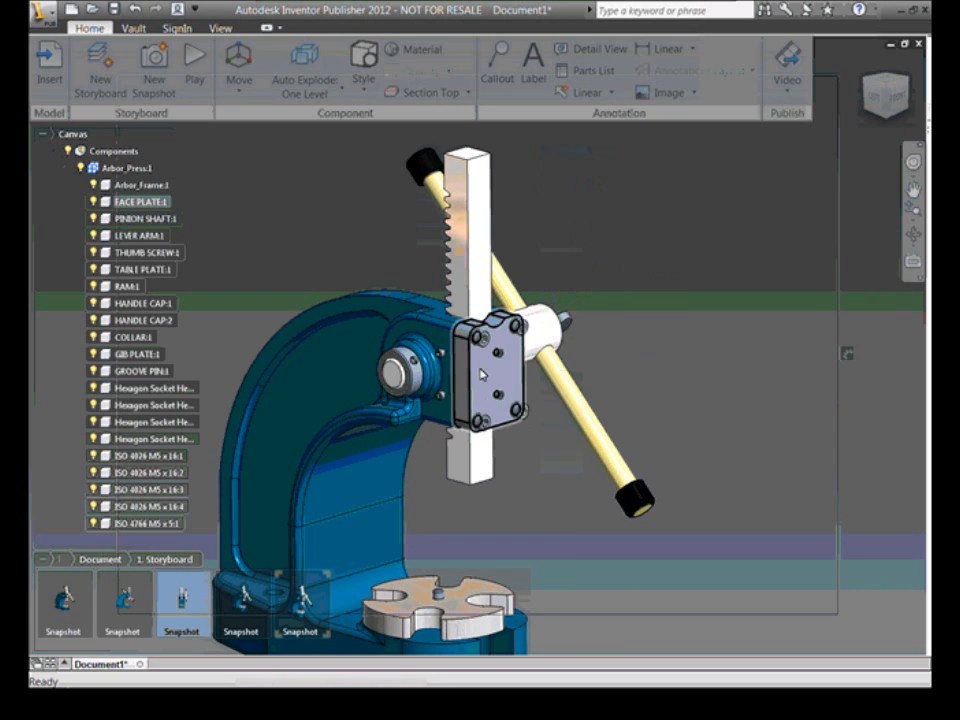
click(482, 374)
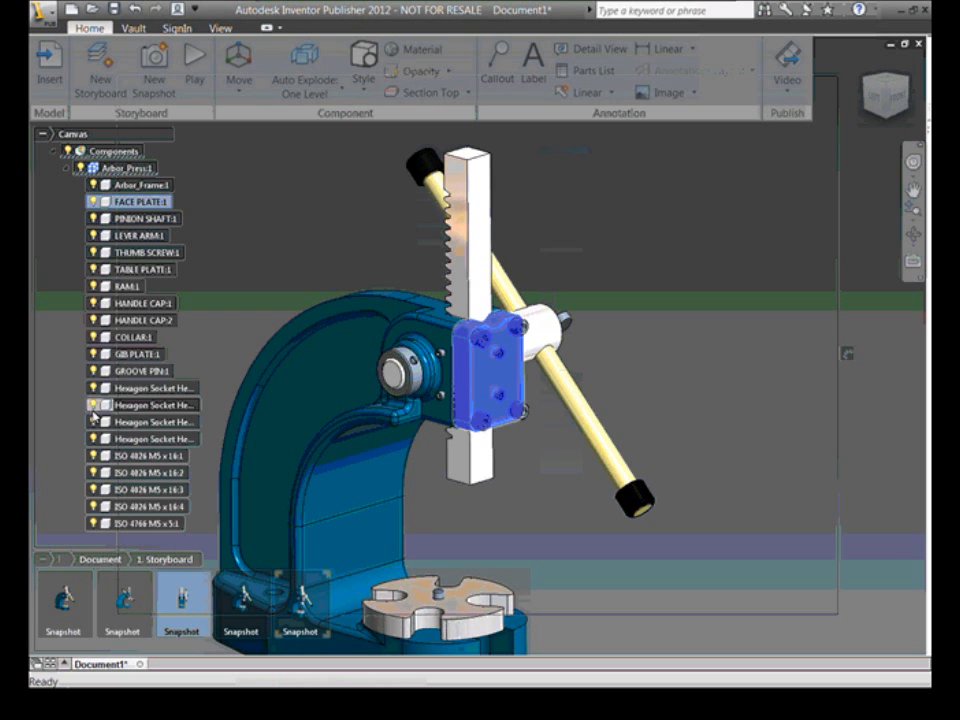
- Try a manual explode of the four cap screws together with the face plate and its two grub screws, and undo it
click(140, 388)
shift+click(122, 442)
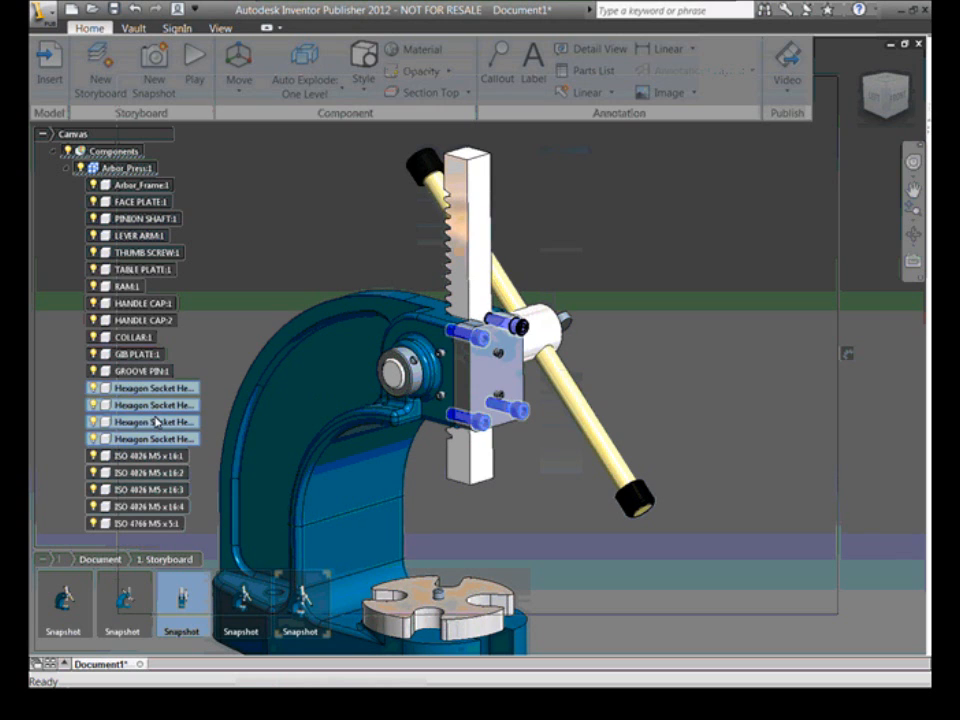
ctrl+click(500, 358)
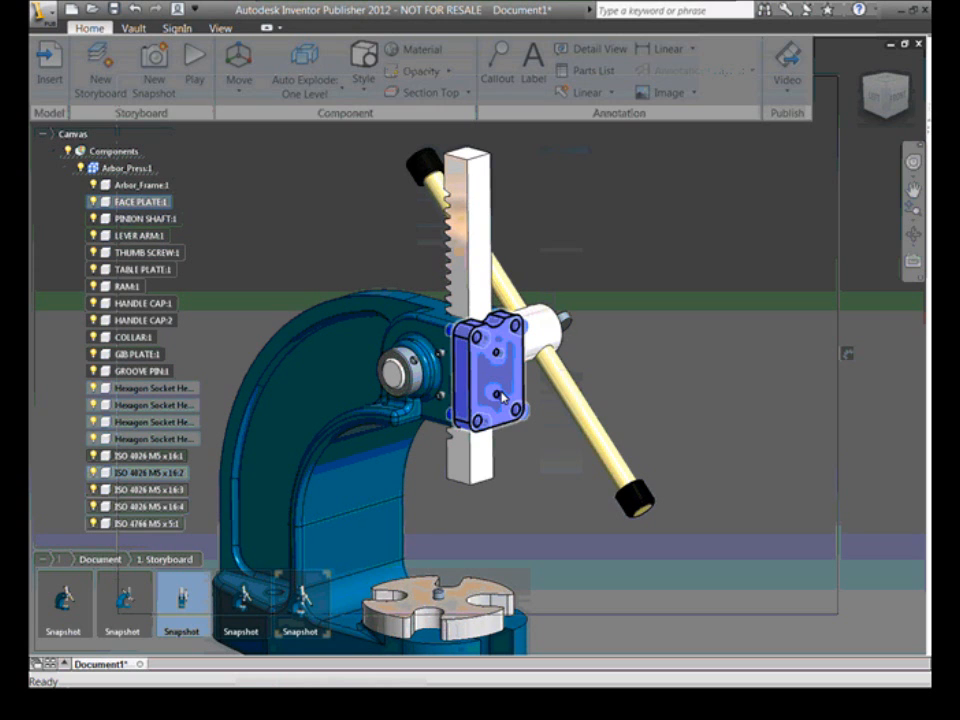
right_click(603, 205)
click(648, 229)
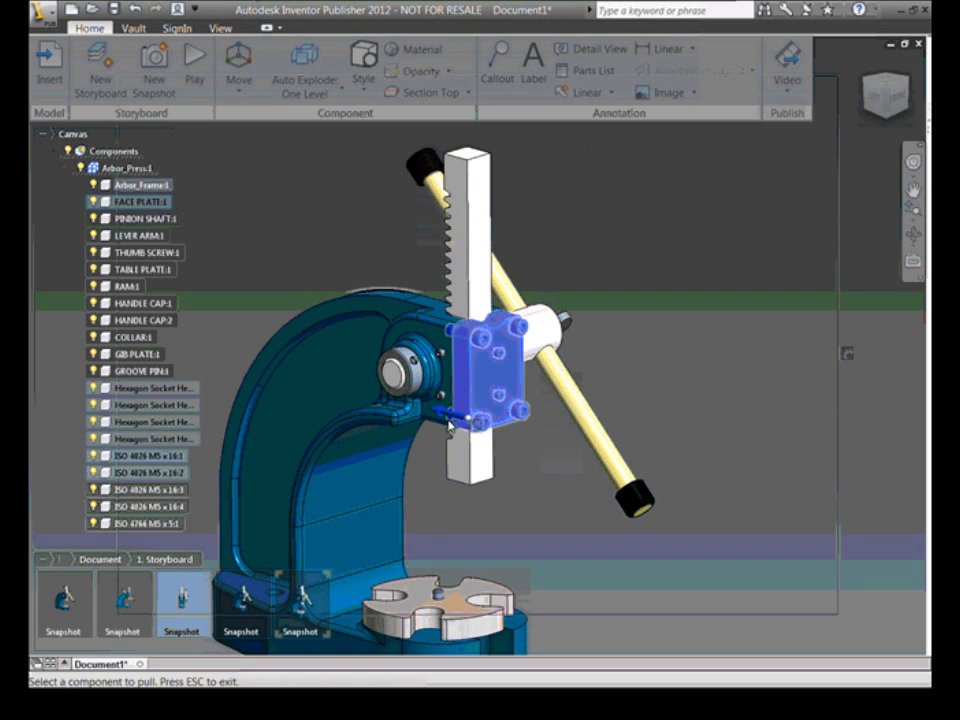
click(452, 421)
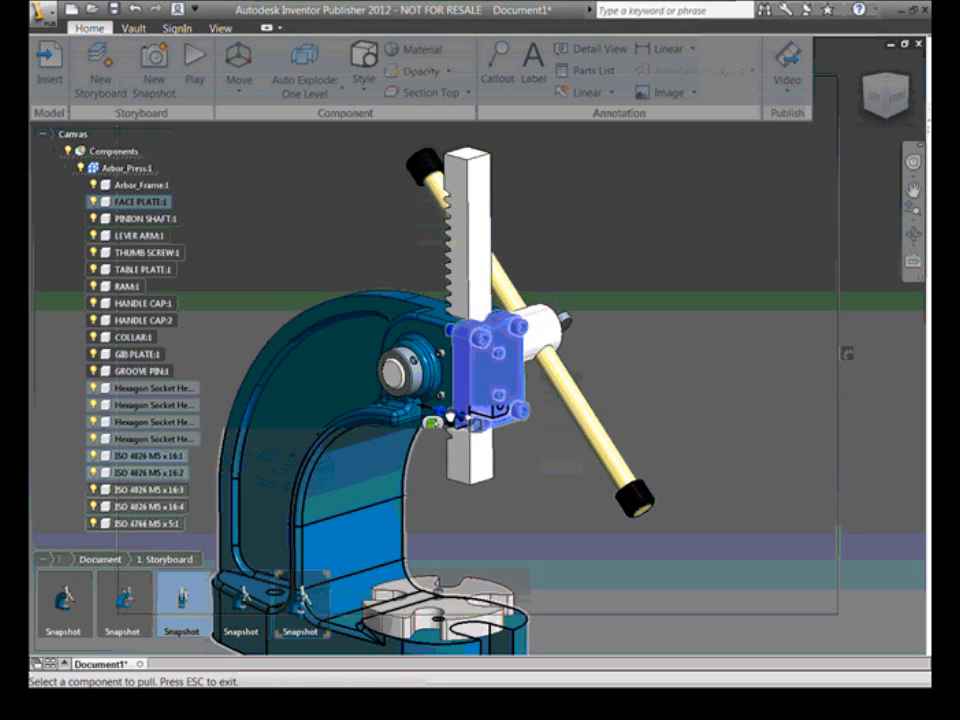
drag(434, 458, 617, 469)
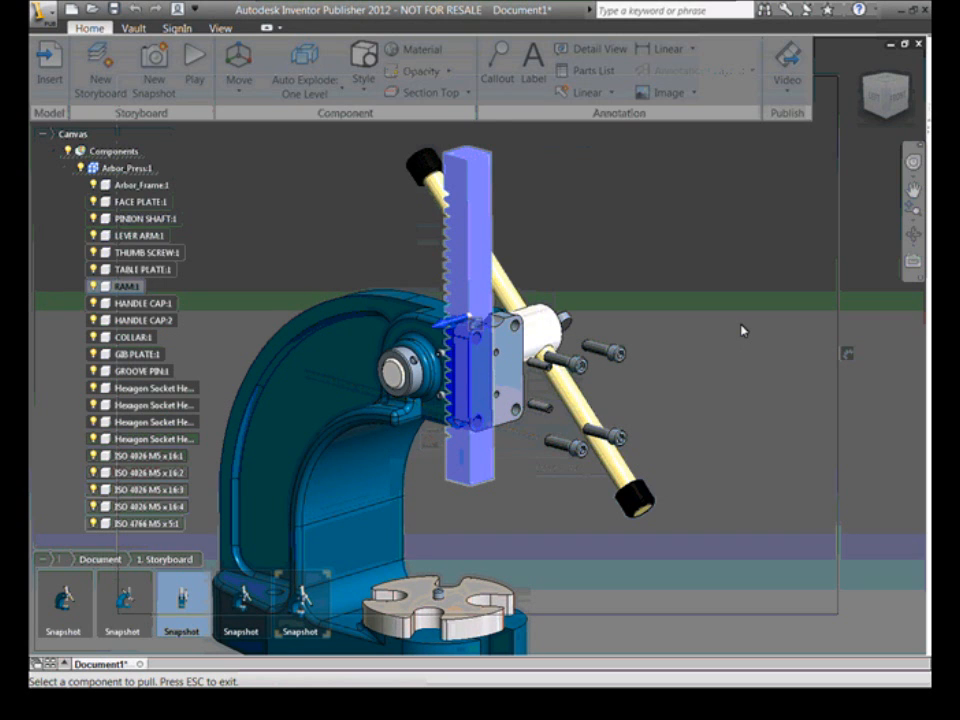
key(Escape)
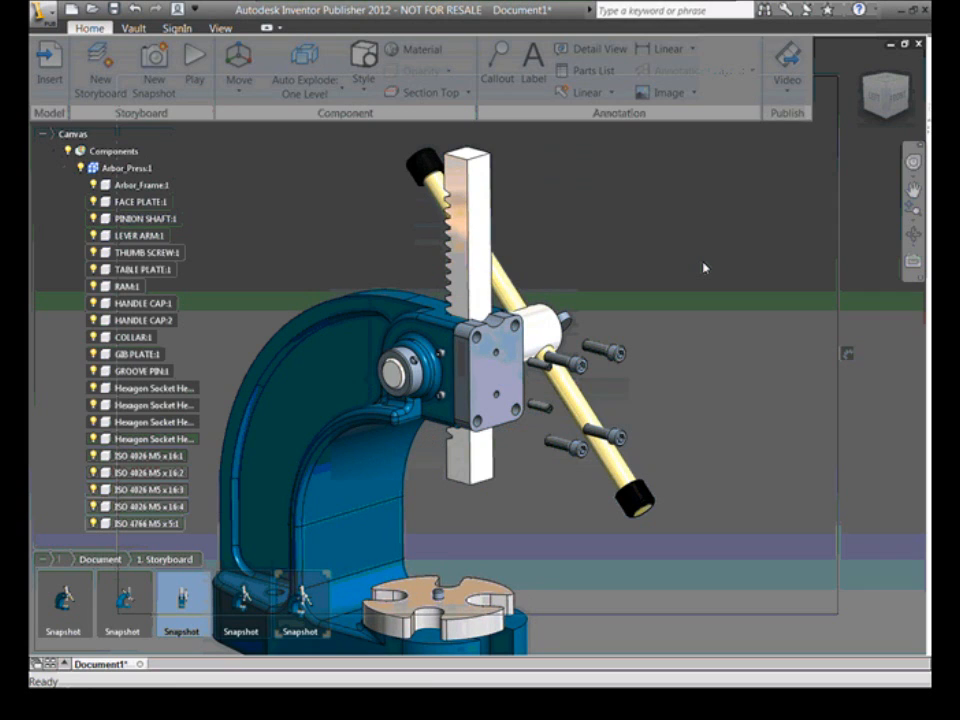
right_click(613, 243)
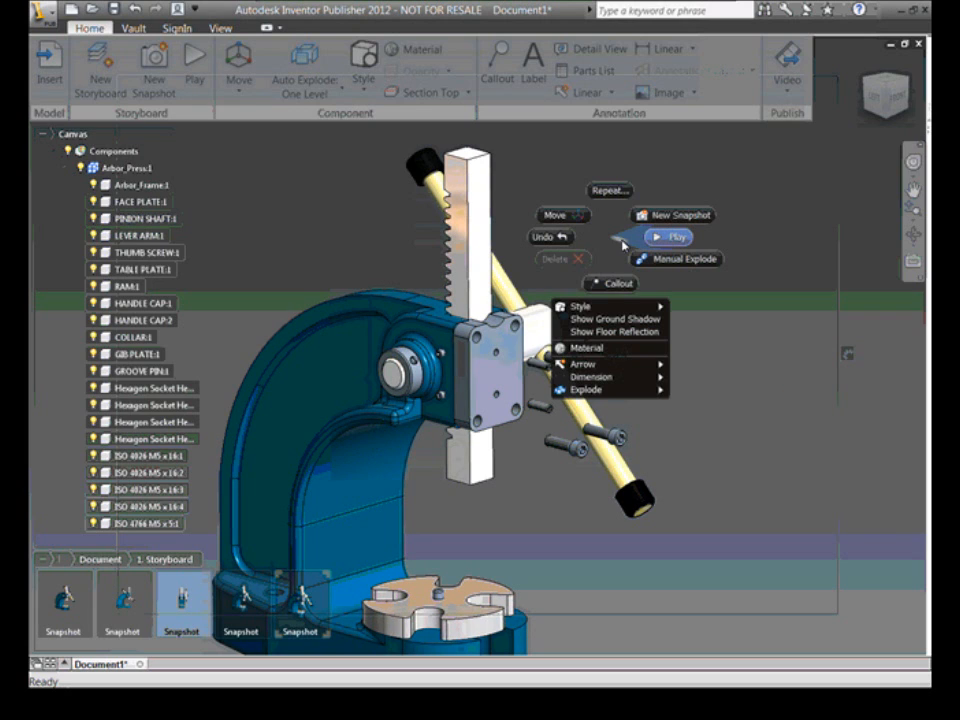
click(333, 231)
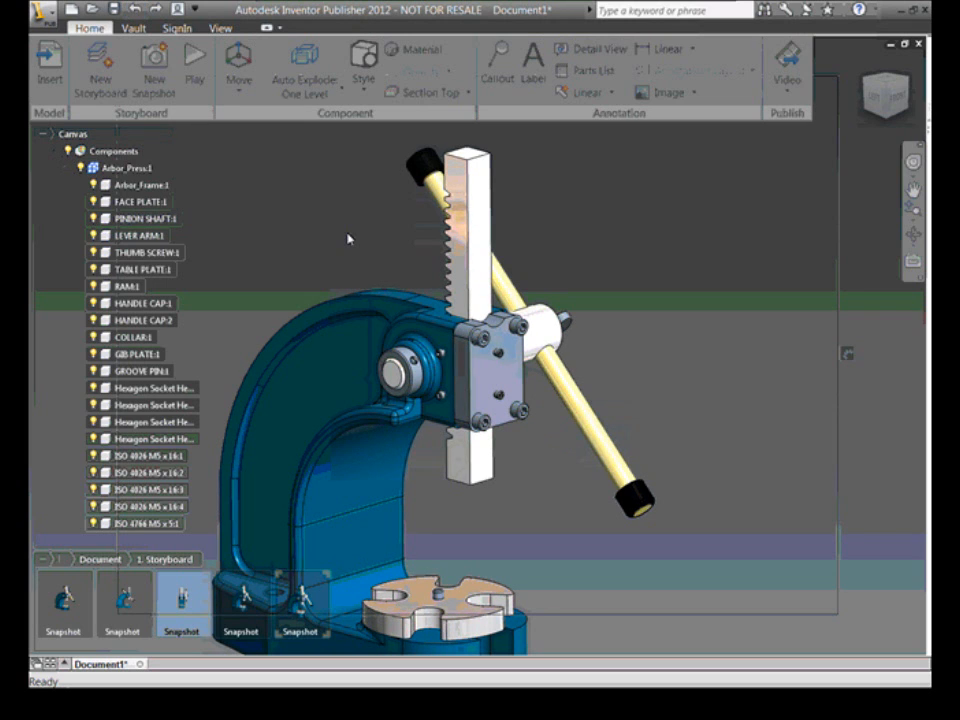
- Move the four hexagon socket head cap screws straight out in front of the face plate, well past the lever arm
click(148, 391)
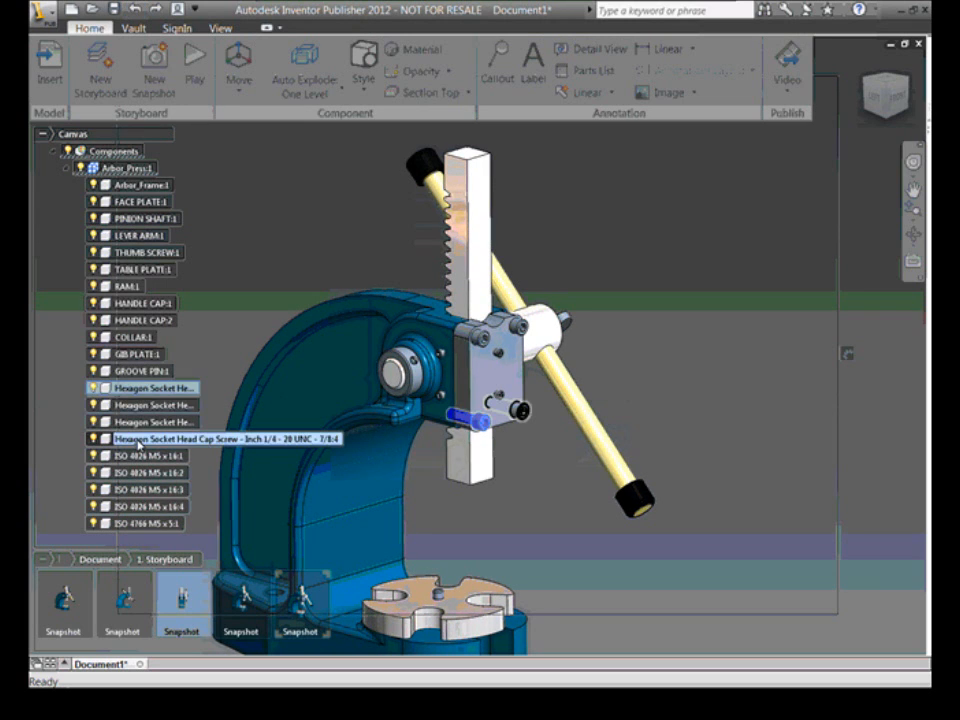
shift+click(138, 441)
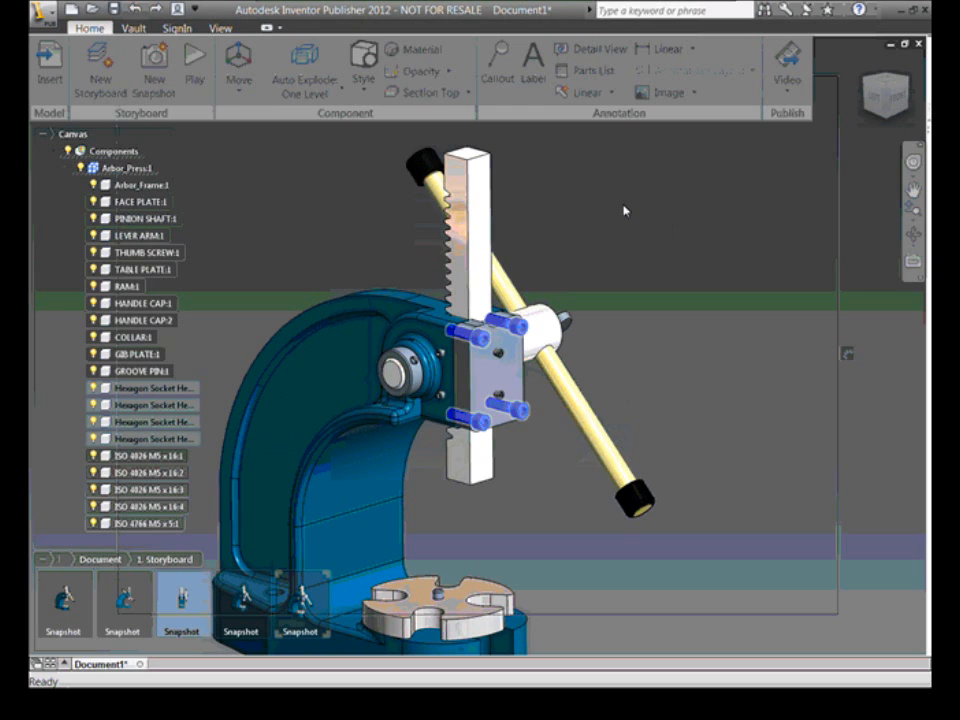
key(m)
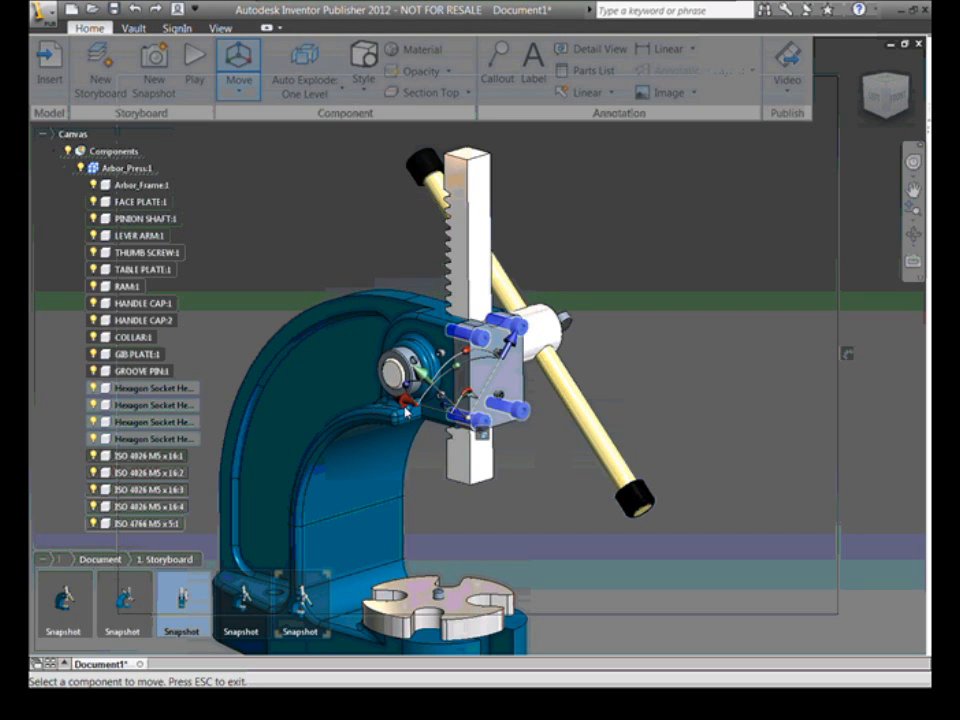
drag(405, 409, 615, 352)
- Turn on trail visibility for the four moved cap screws and capture the result in a new snapshot
right_click(613, 229)
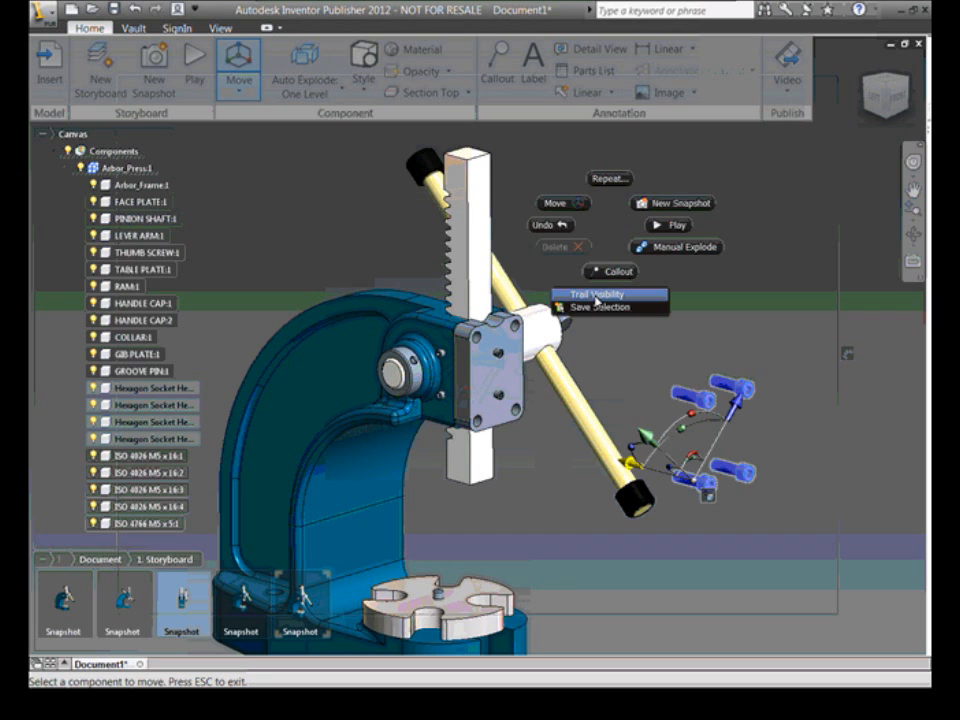
click(572, 296)
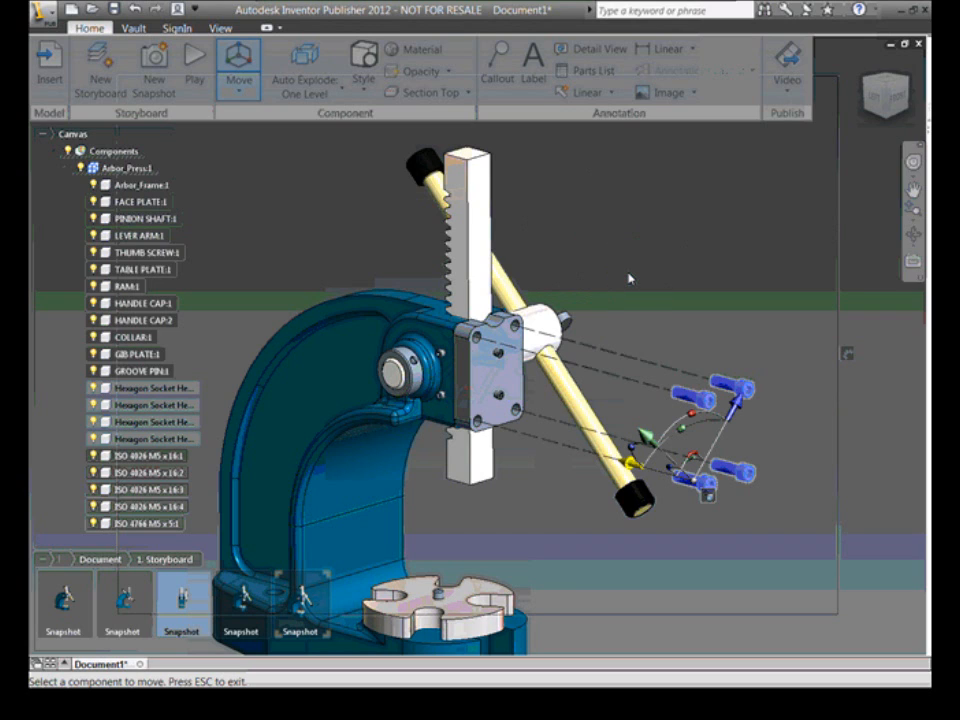
click(629, 278)
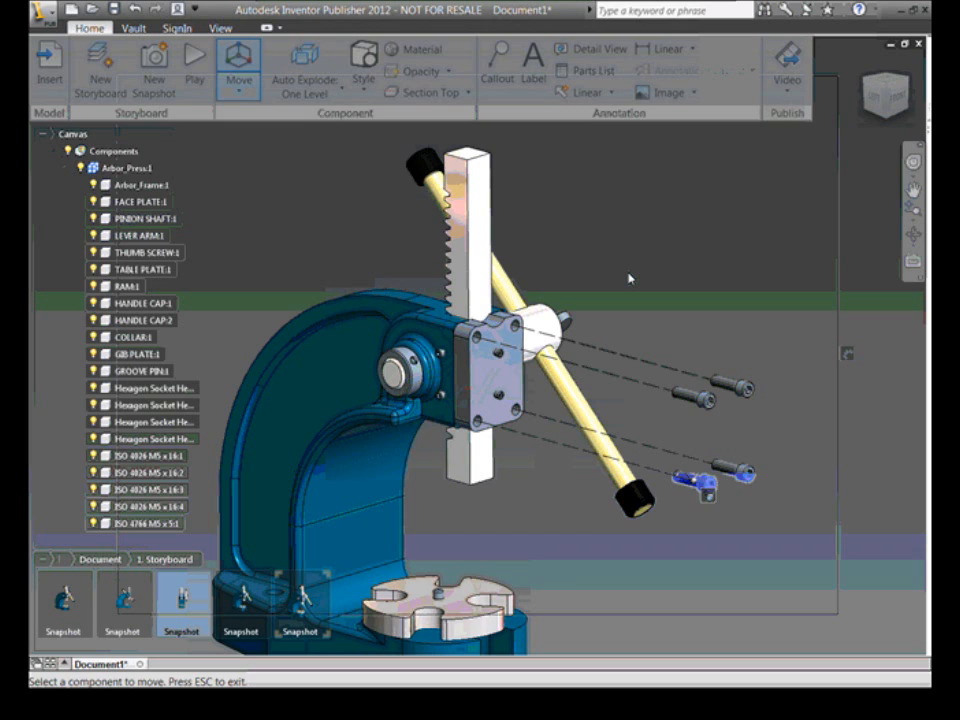
key(Escape)
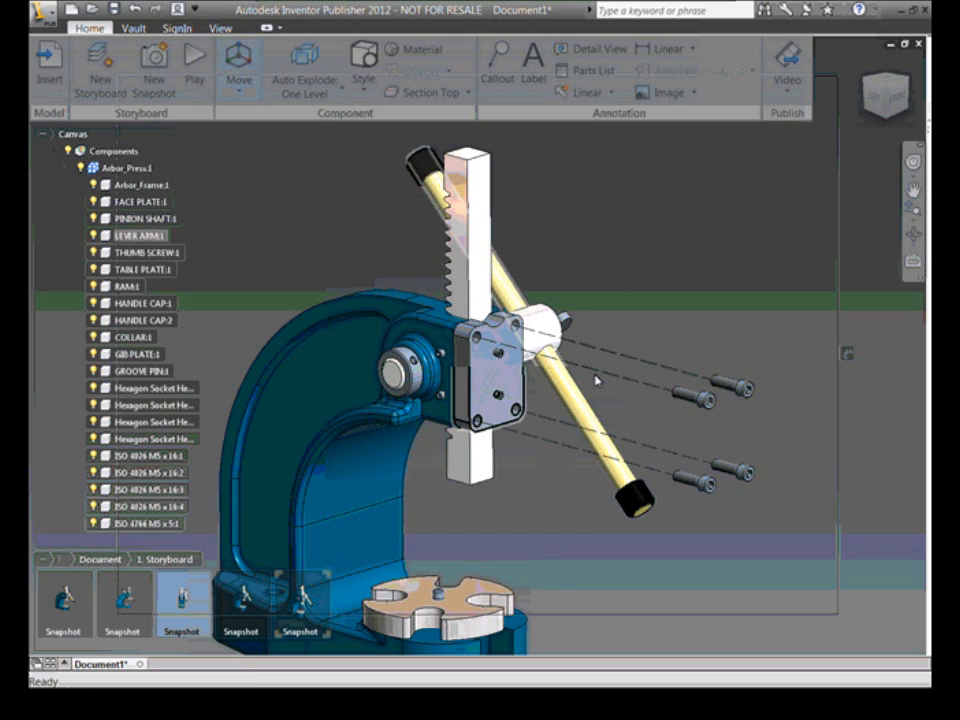
right_click(619, 230)
click(640, 221)
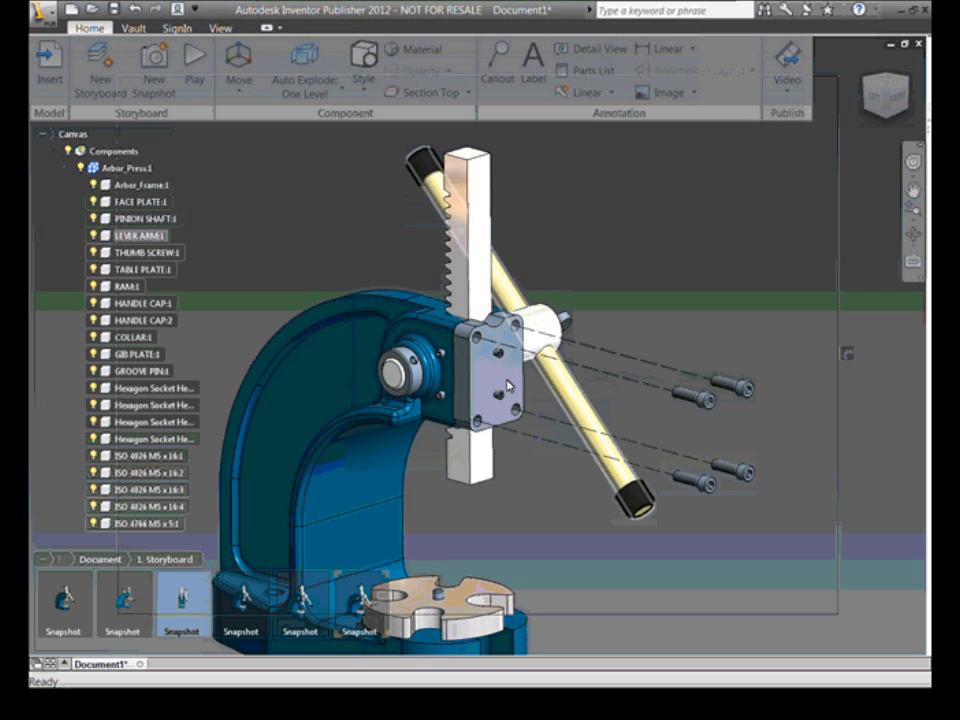
- Move the face plate with its two grub screws straight out from the frame to a position between the ram and the cap screws
middle_drag(339, 253, 268, 213)
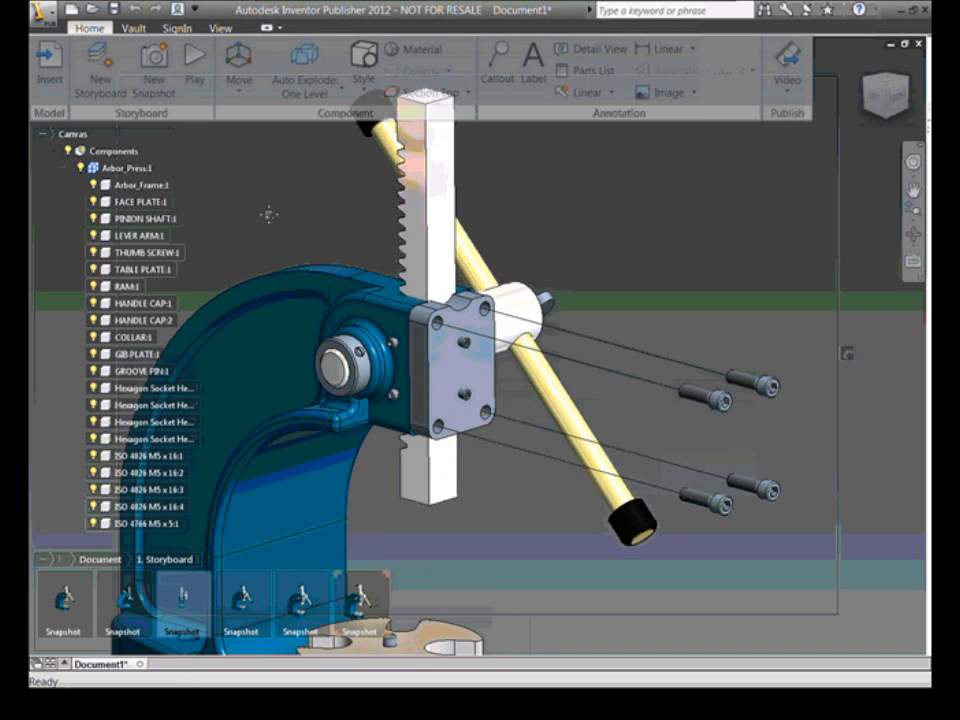
click(462, 392)
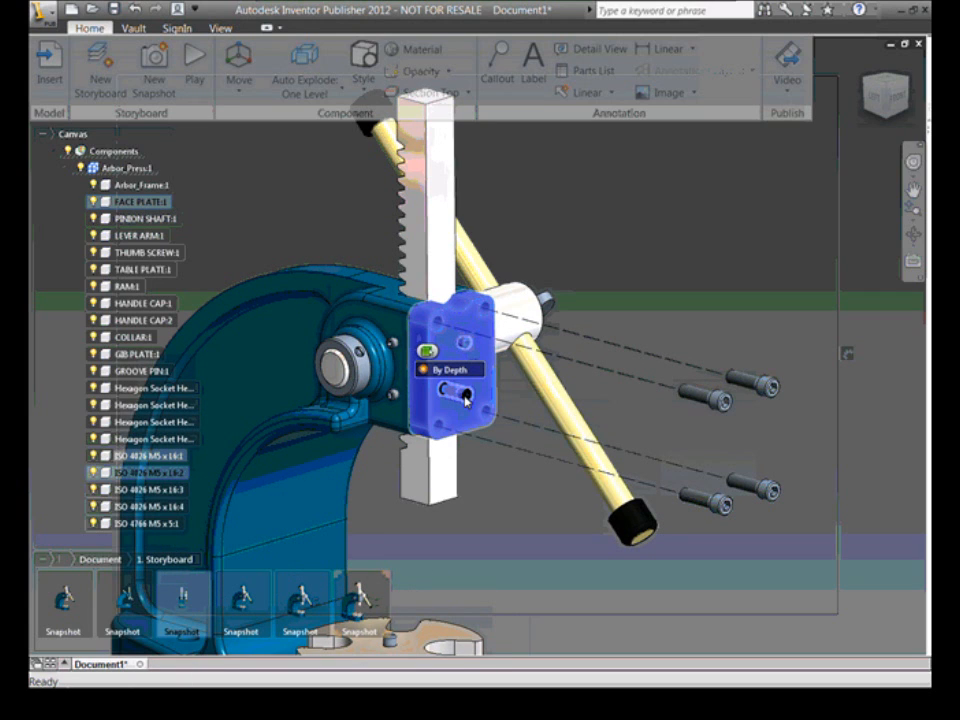
key(m)
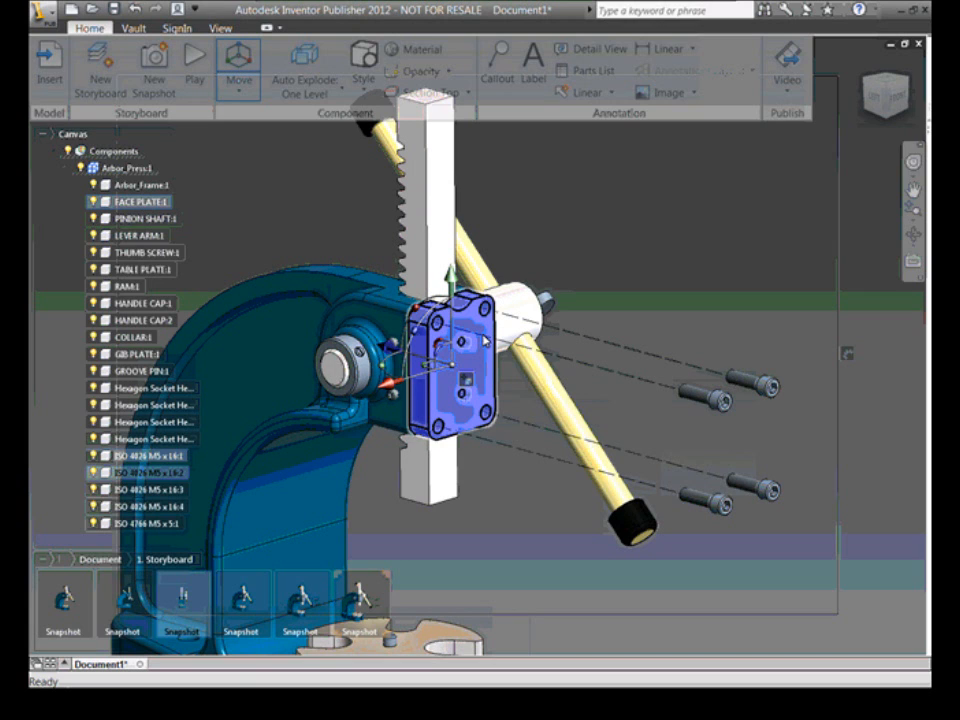
drag(484, 340, 605, 385)
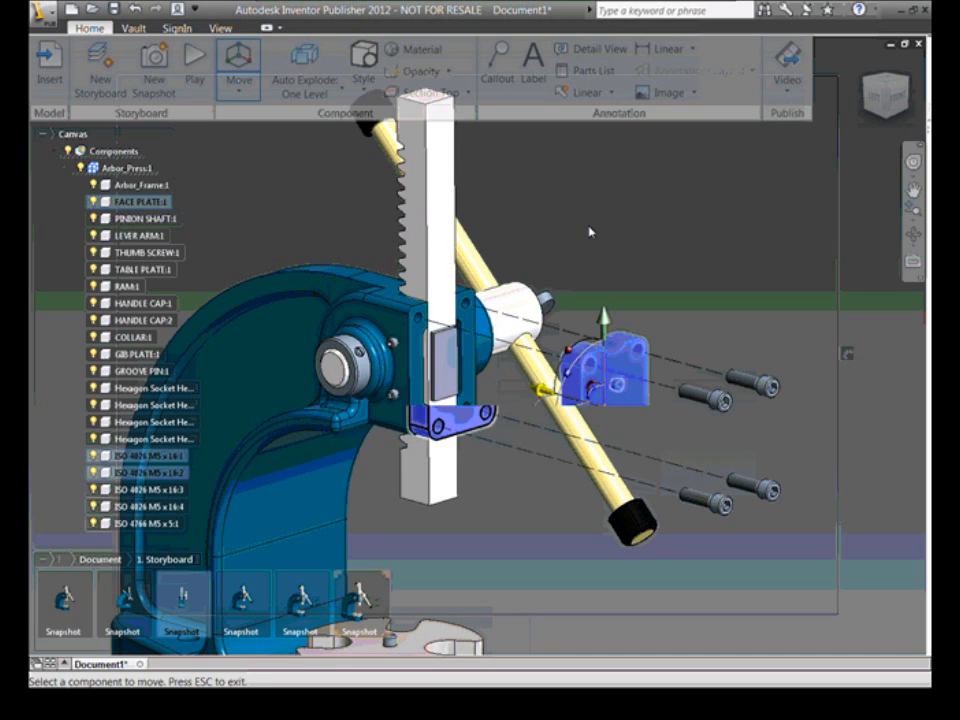
key(Escape)
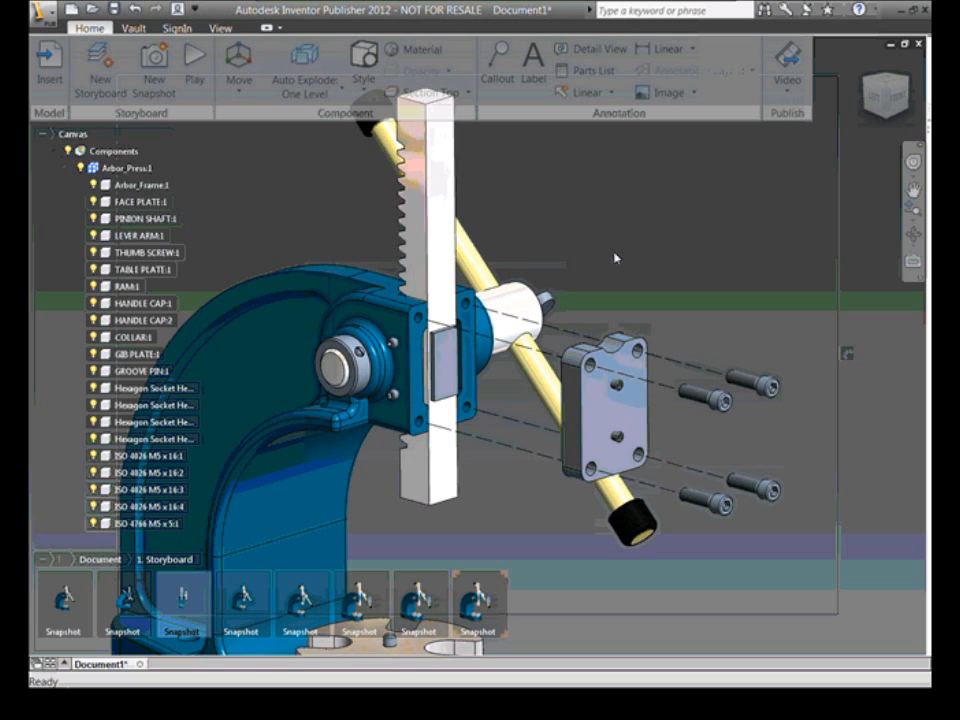
- Add a circular, red-filled callout above the exploded face plate, pointing at its upper grub screw
click(497, 78)
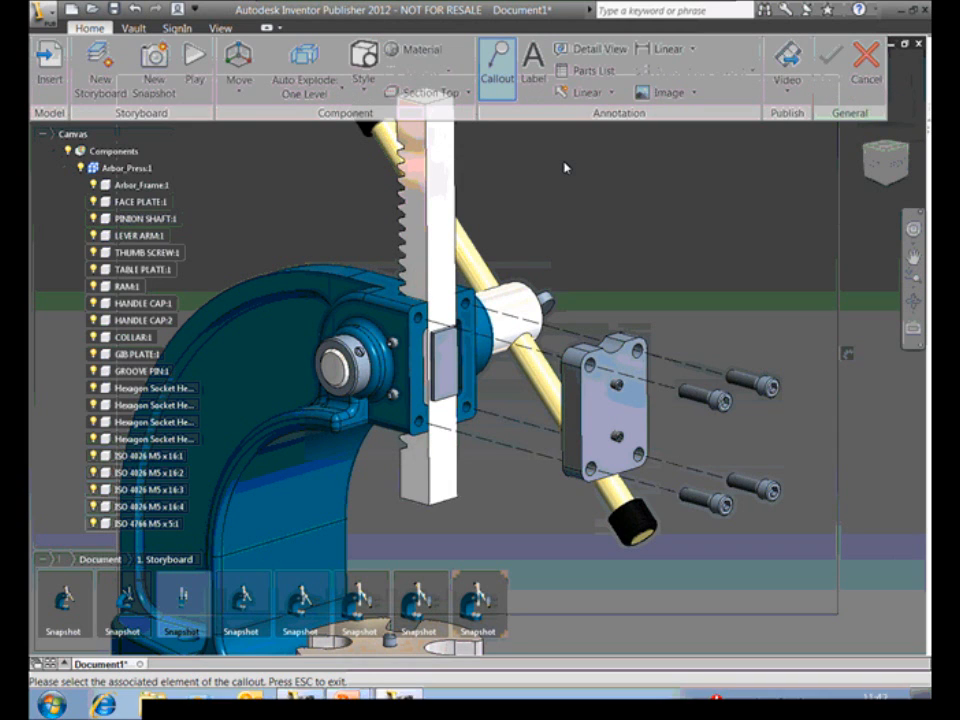
click(708, 233)
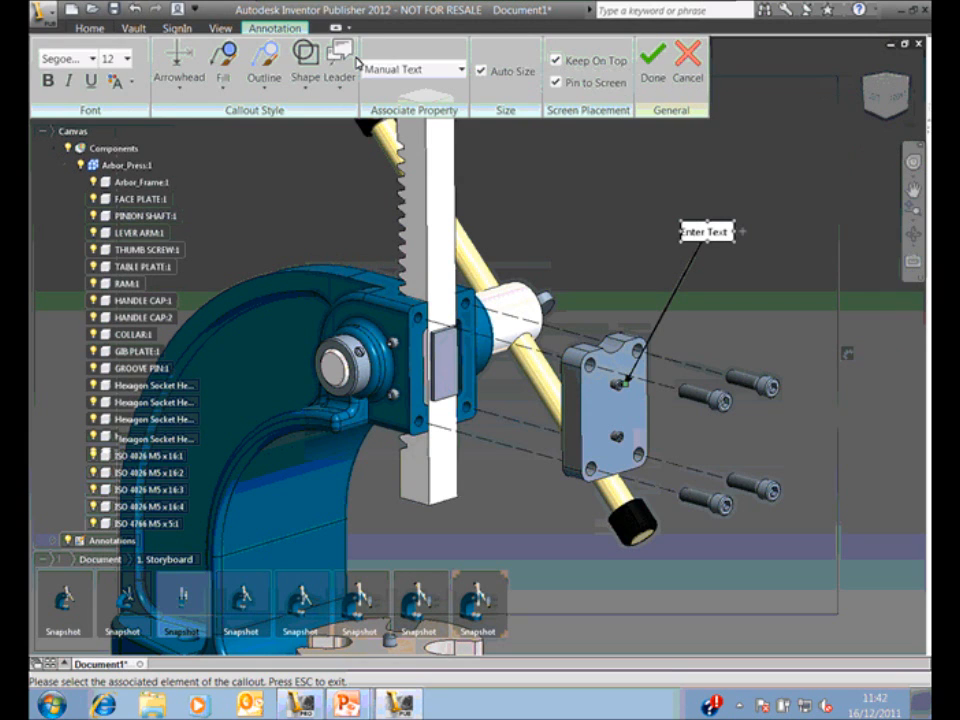
click(448, 130)
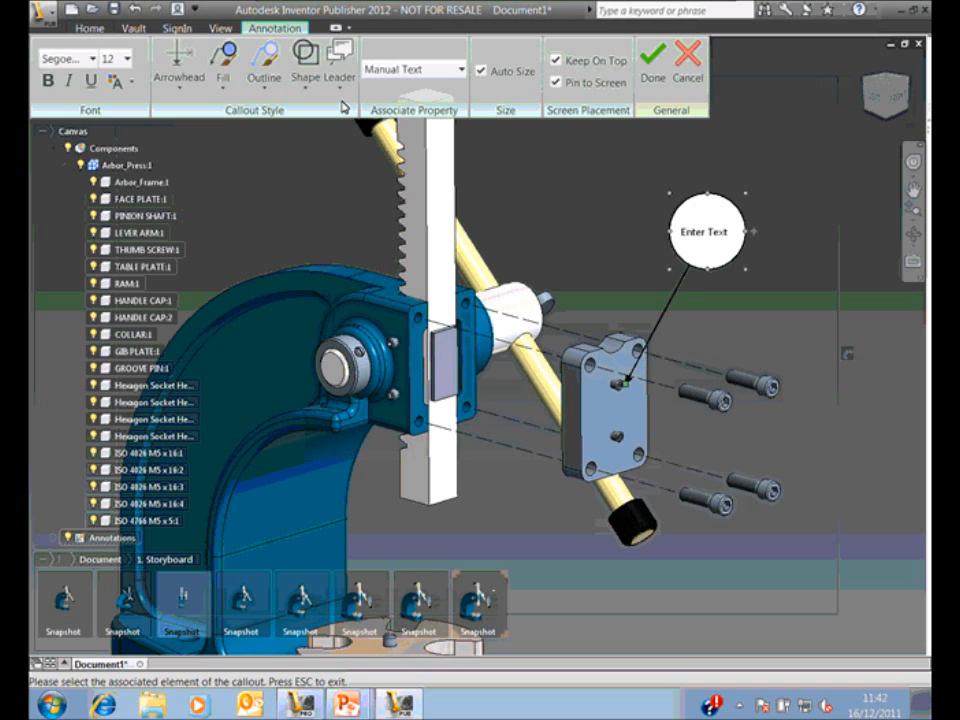
click(224, 90)
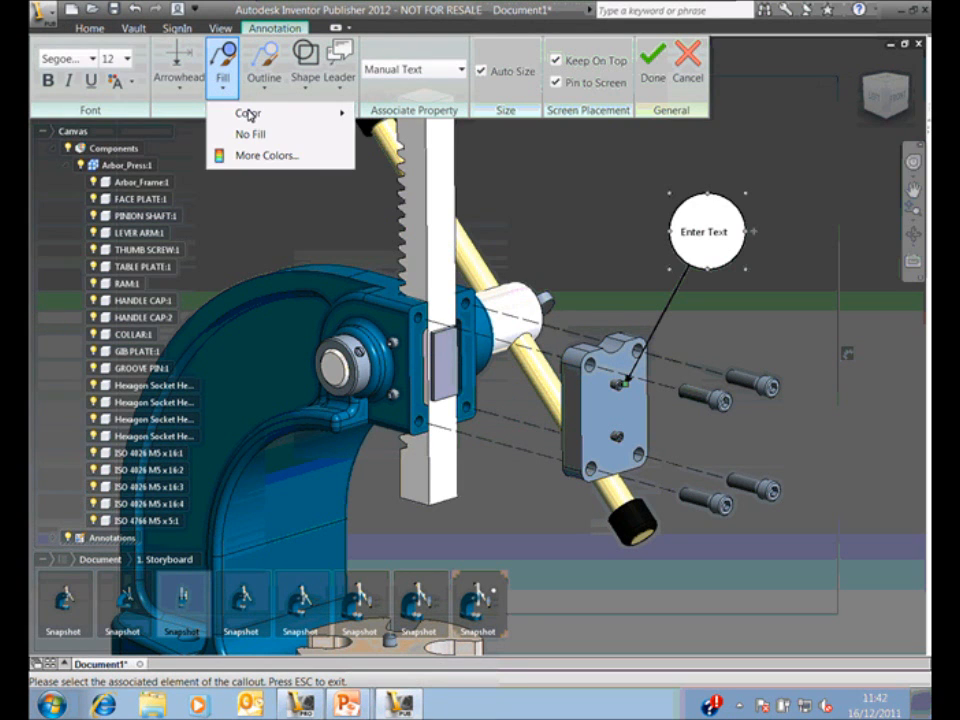
click(373, 353)
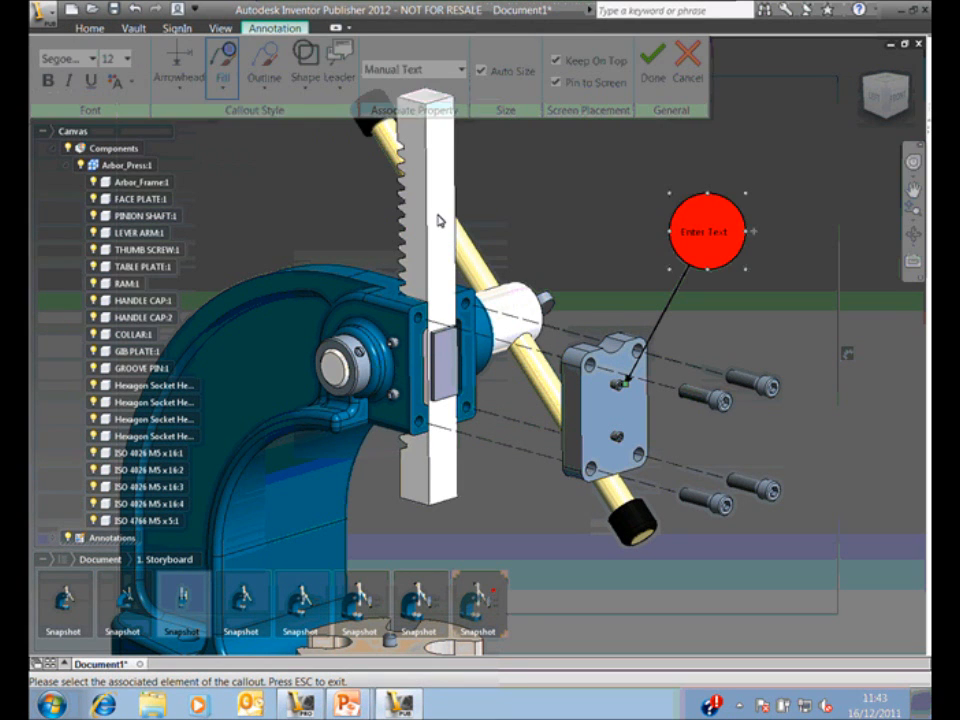
key(Escape)
- Replace the callout's placeholder text with "Do not remove grub screws"
double_click(709, 236)
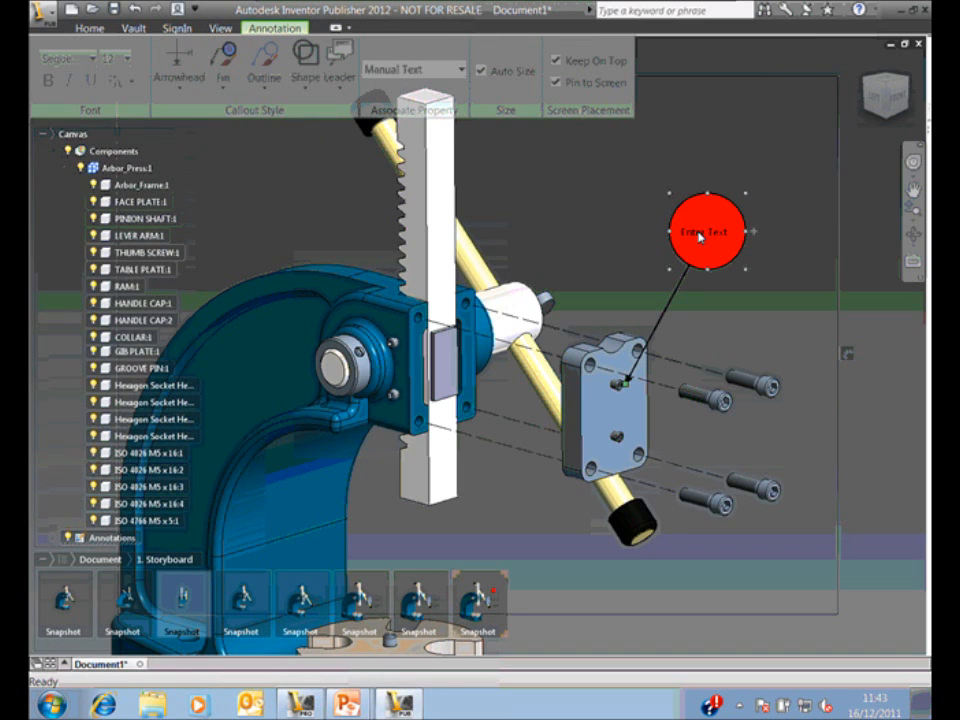
key(BackSpace)
key(BackSpace)
key(BackSpace)
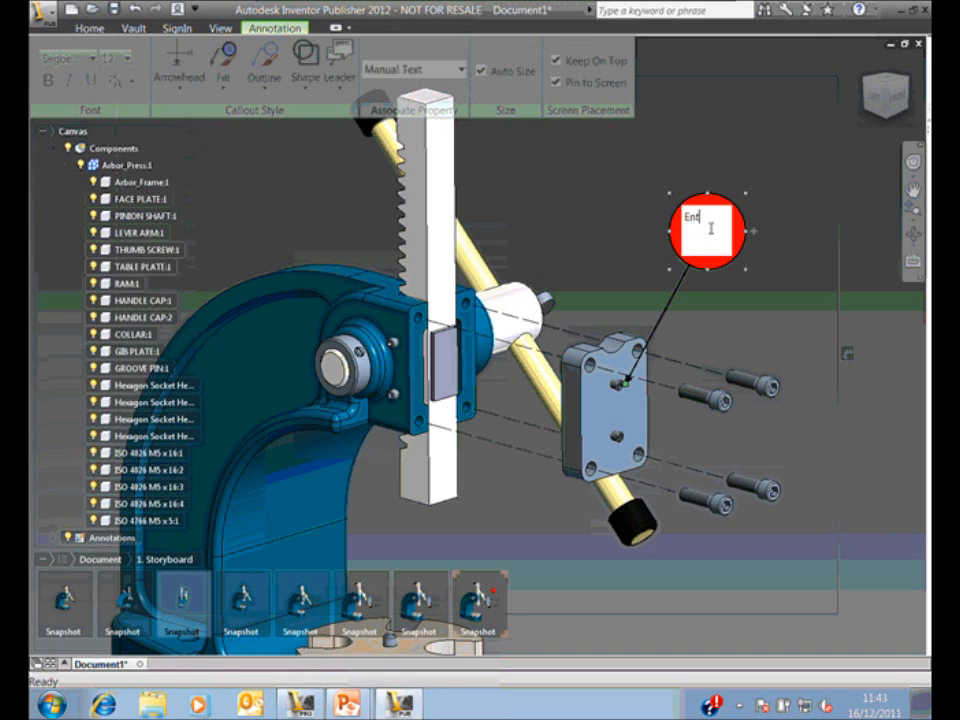
key(BackSpace)
key(BackSpace)
key(BackSpace)
text(Do not remove)
text( grub screws)
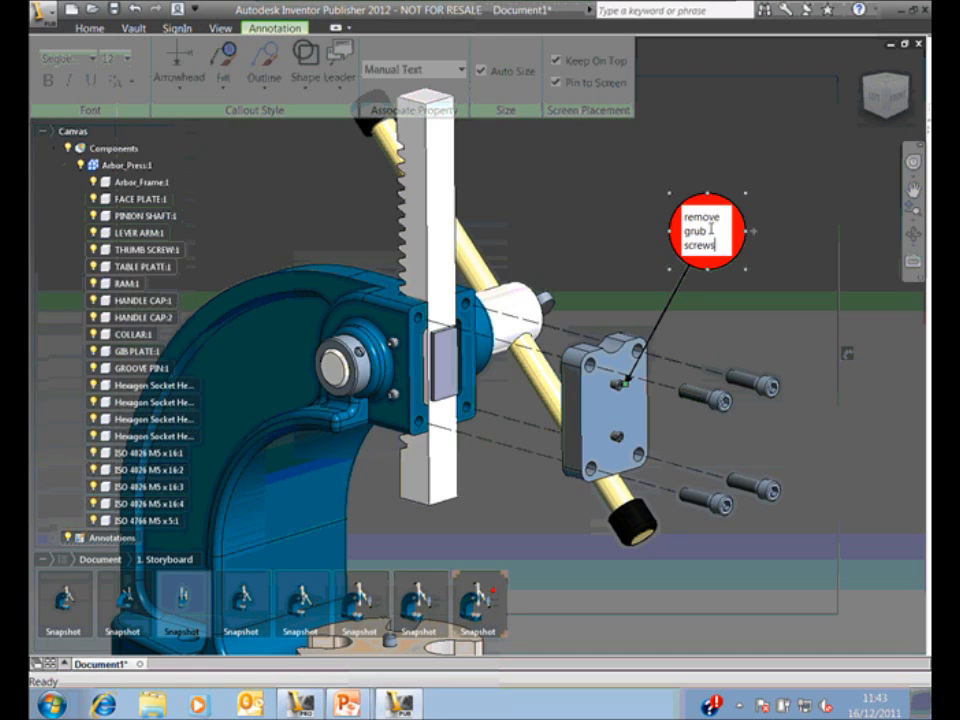
key(Escape)
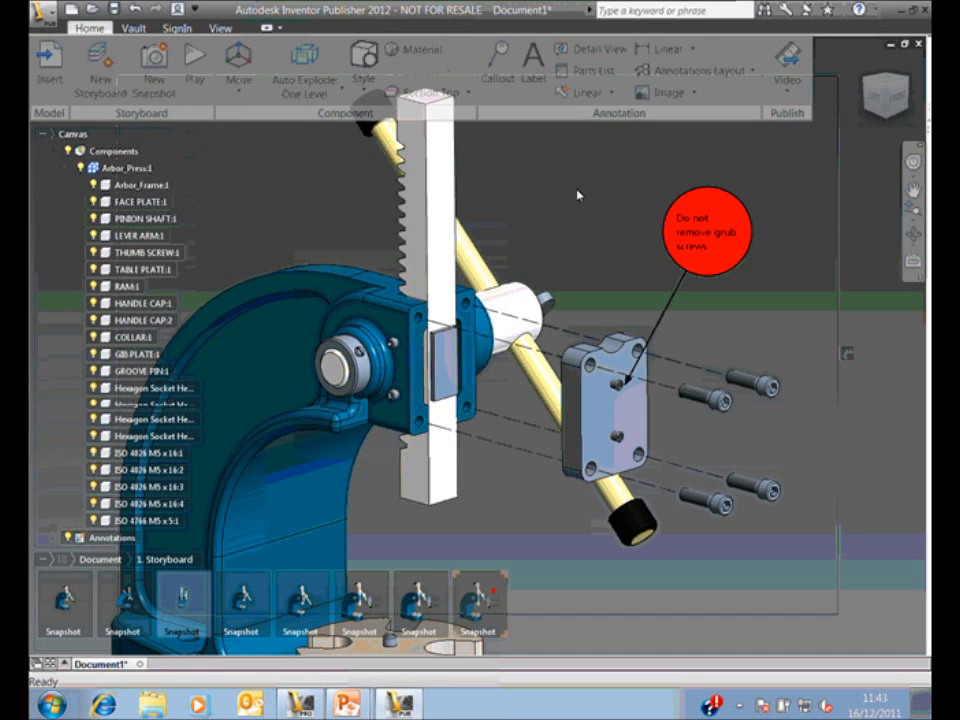
- Apply the red "Line Drawing, Stark Empha..." style to the face plate's two grub screws and capture a new snapshot
click(620, 408)
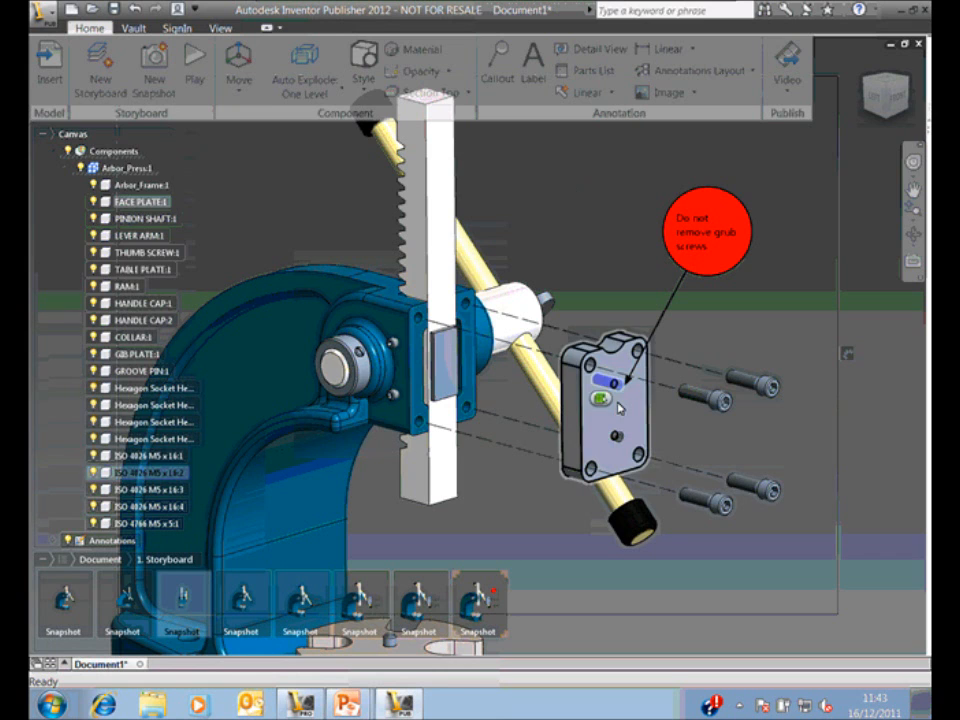
ctrl+click(619, 405)
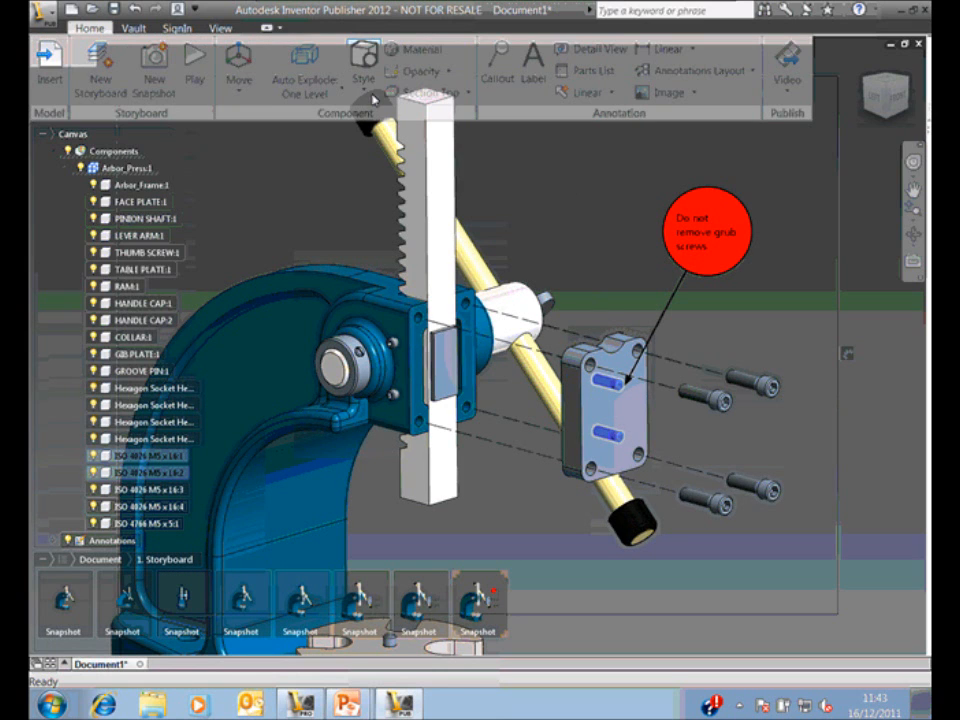
click(366, 80)
drag(777, 162, 777, 200)
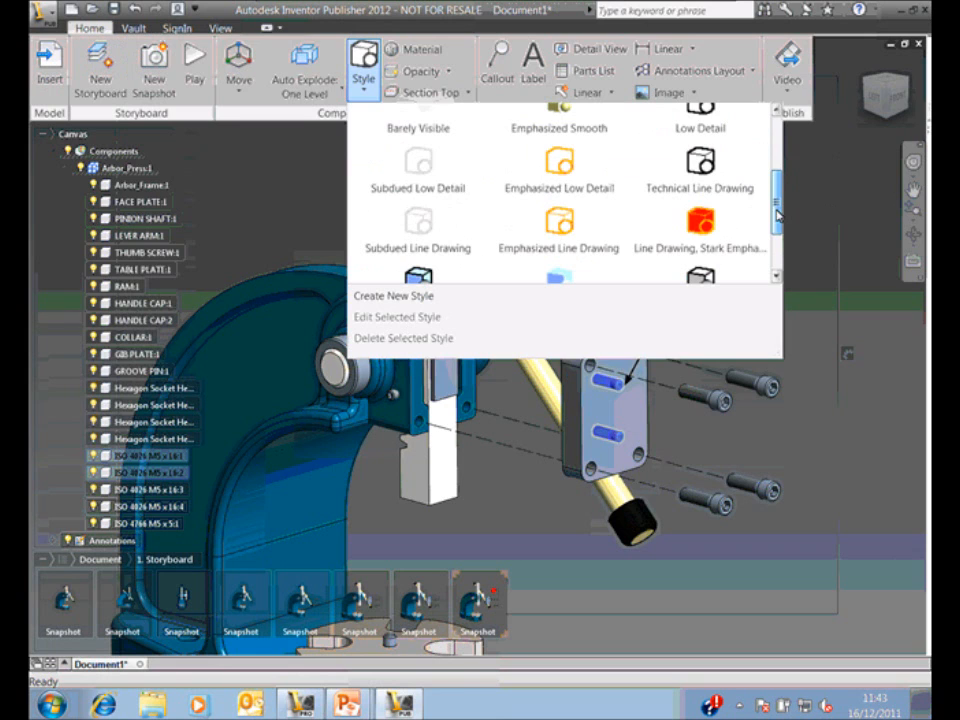
click(704, 224)
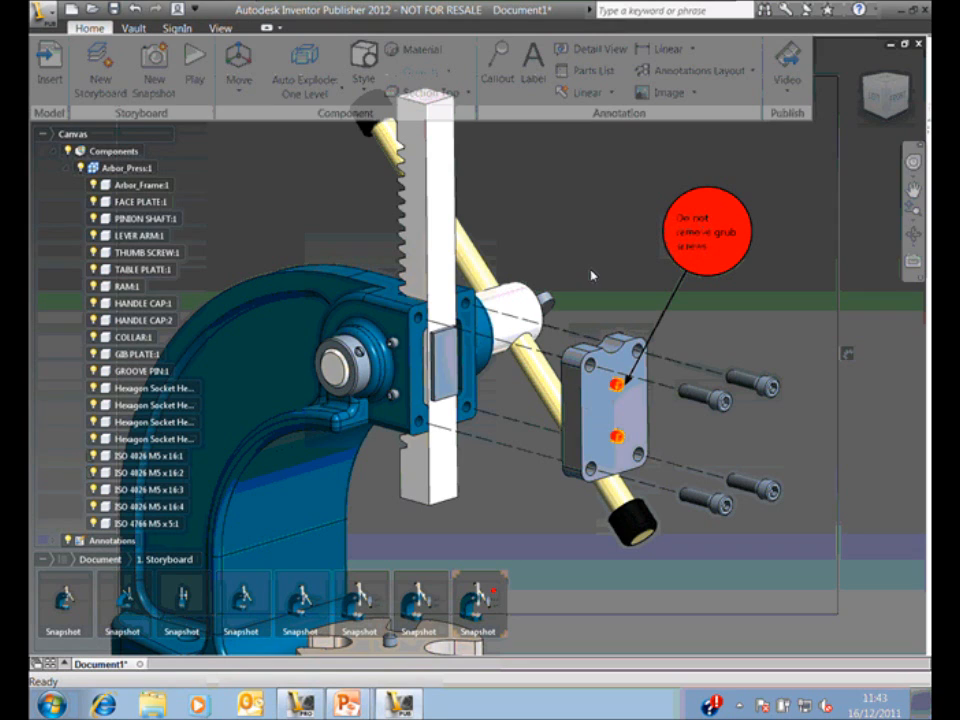
right_click(556, 225)
click(563, 218)
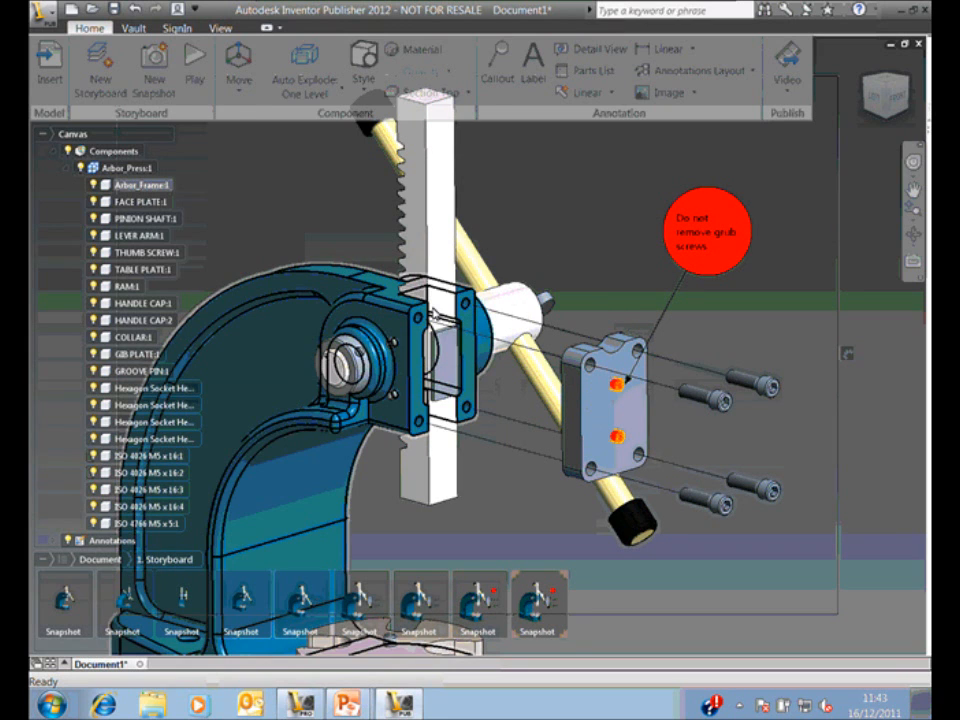
- Collapse the Arbor_Press component tree and hide the grub screw callout in the Callouts annotation group
click(66, 168)
click(53, 185)
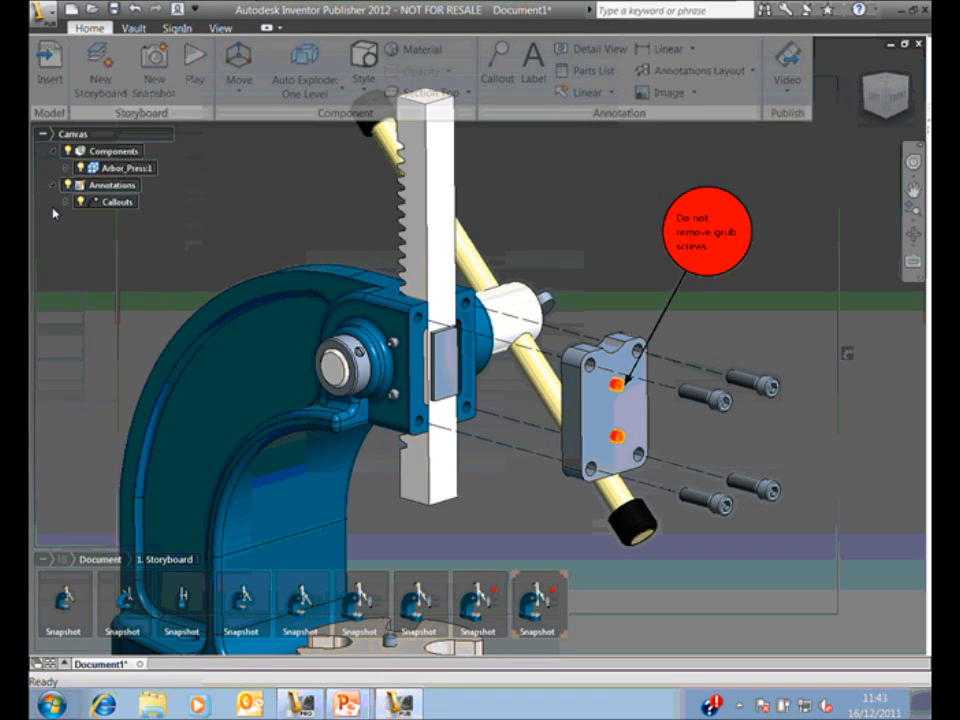
click(66, 201)
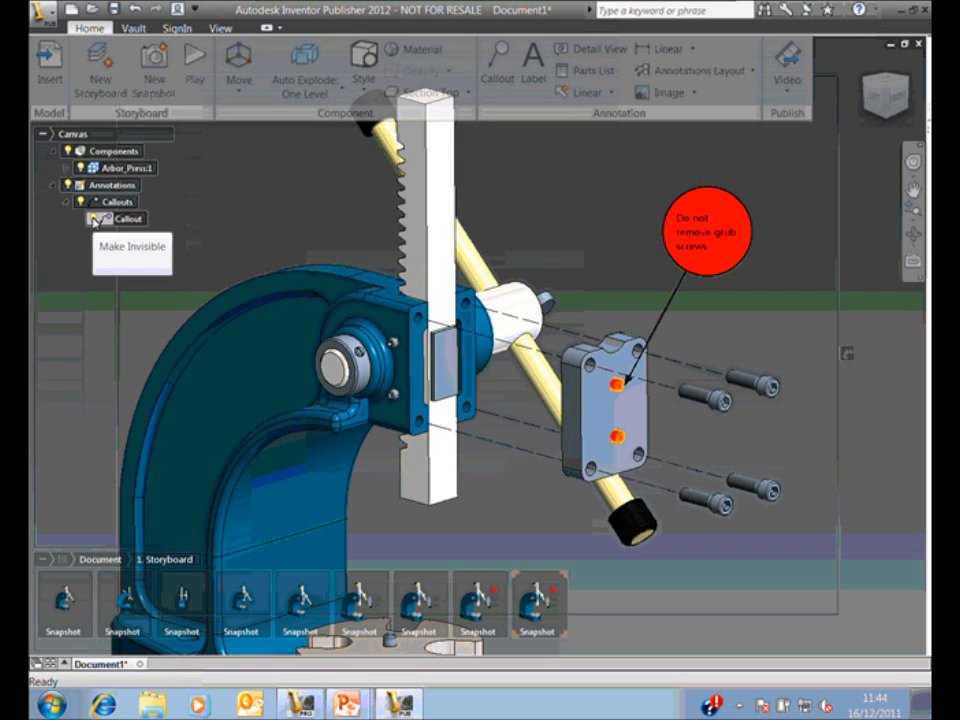
click(94, 218)
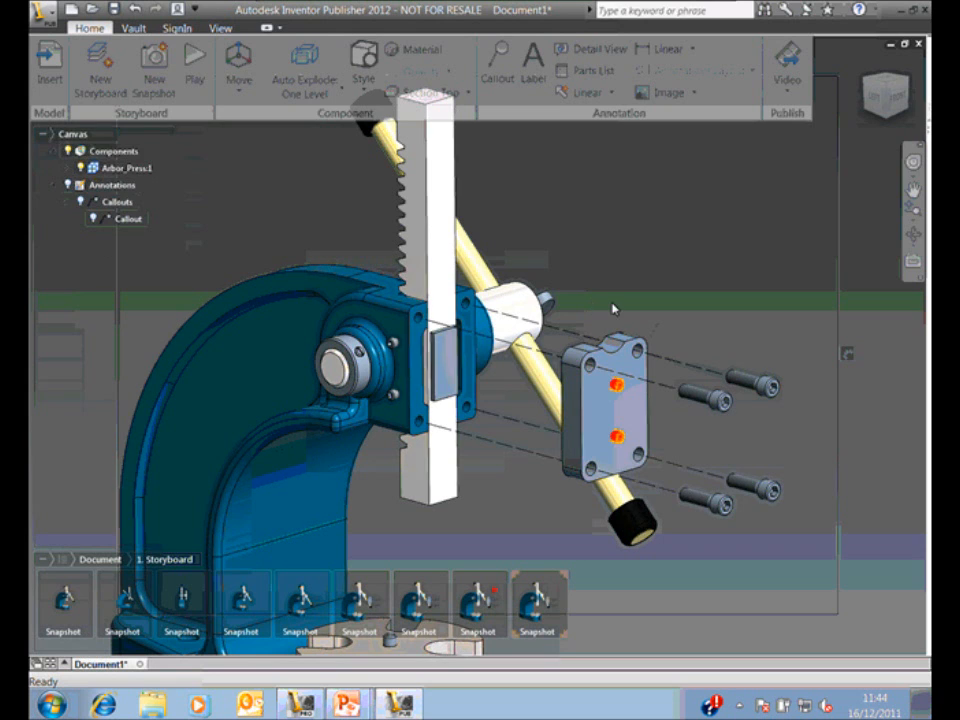
- Apply the Basic Shading style to the face plate's two red grub screws
click(618, 388)
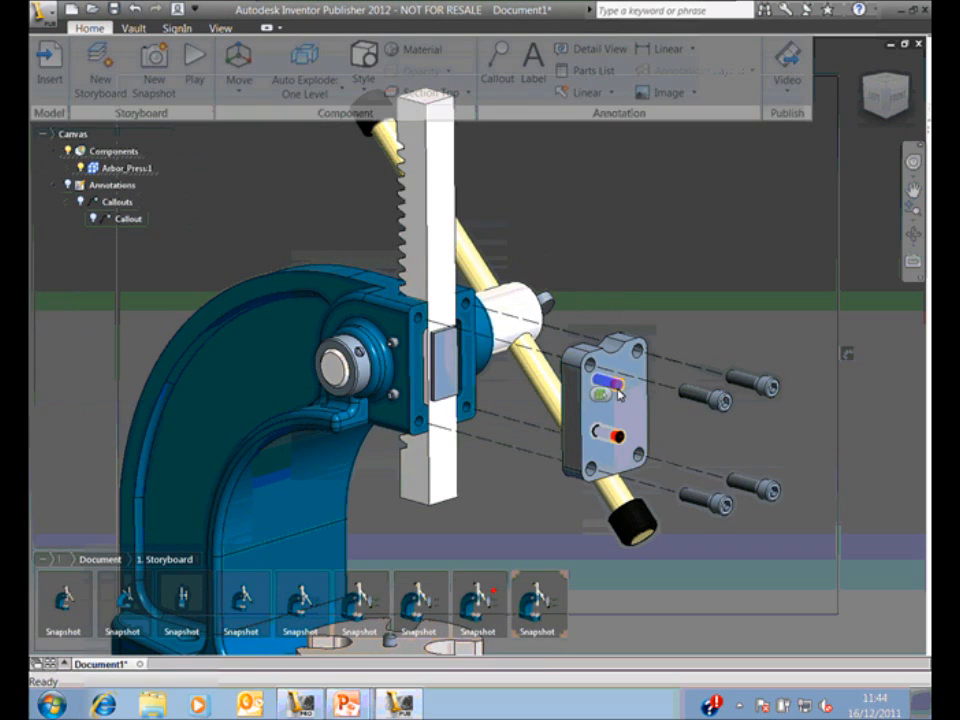
ctrl+click(618, 440)
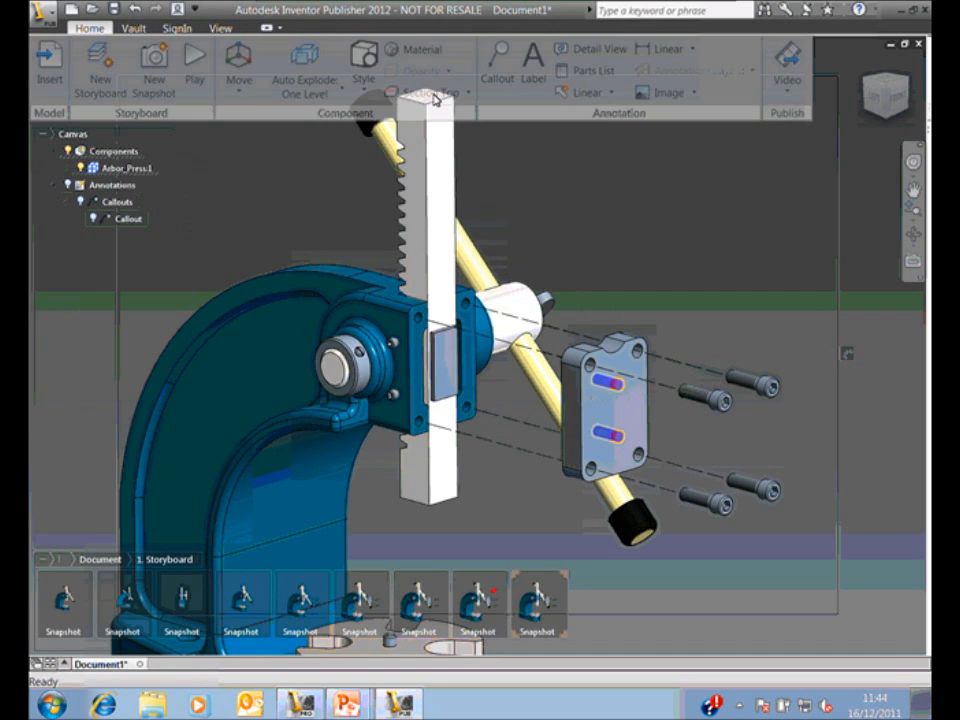
click(364, 70)
scroll(600, 148, up, 2)
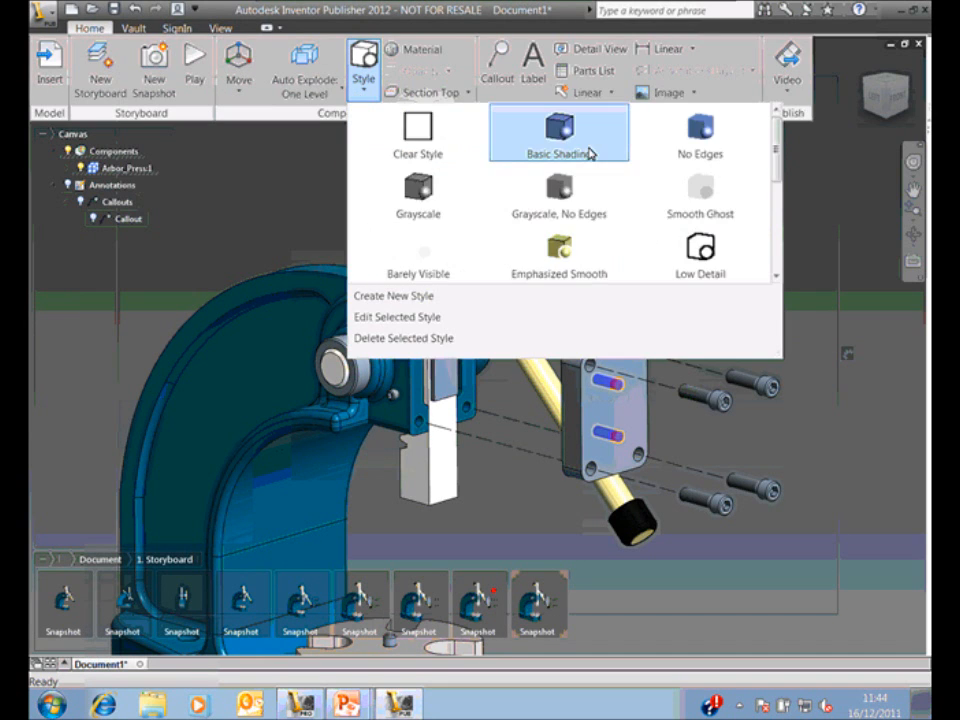
click(588, 146)
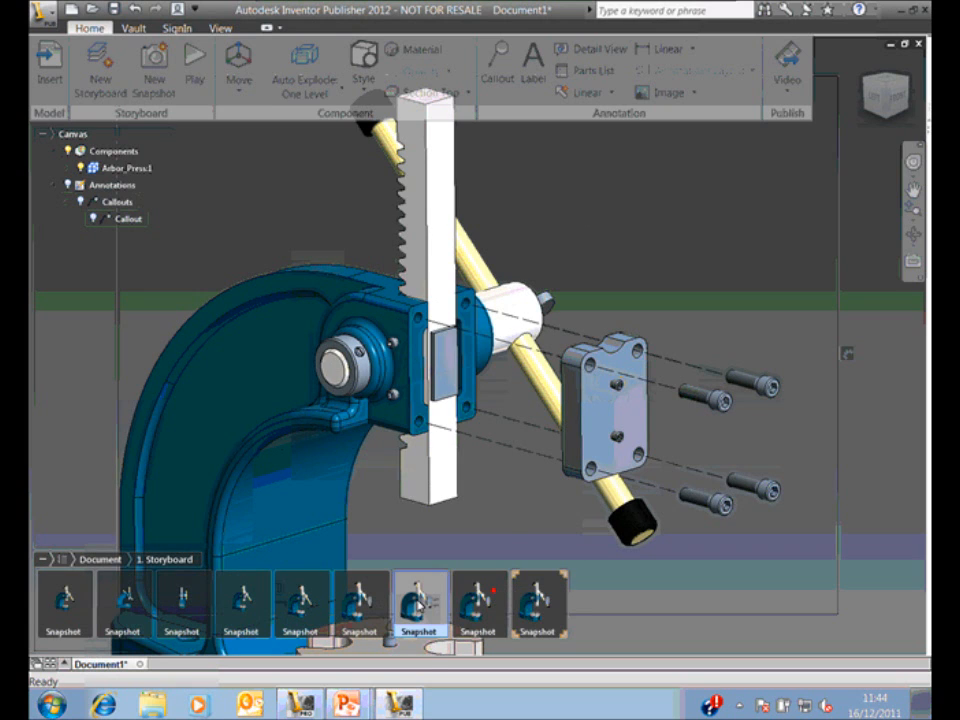
- Copy the storyboard's seventh snapshot and paste it after the last snapshot
right_click(417, 610)
click(620, 603)
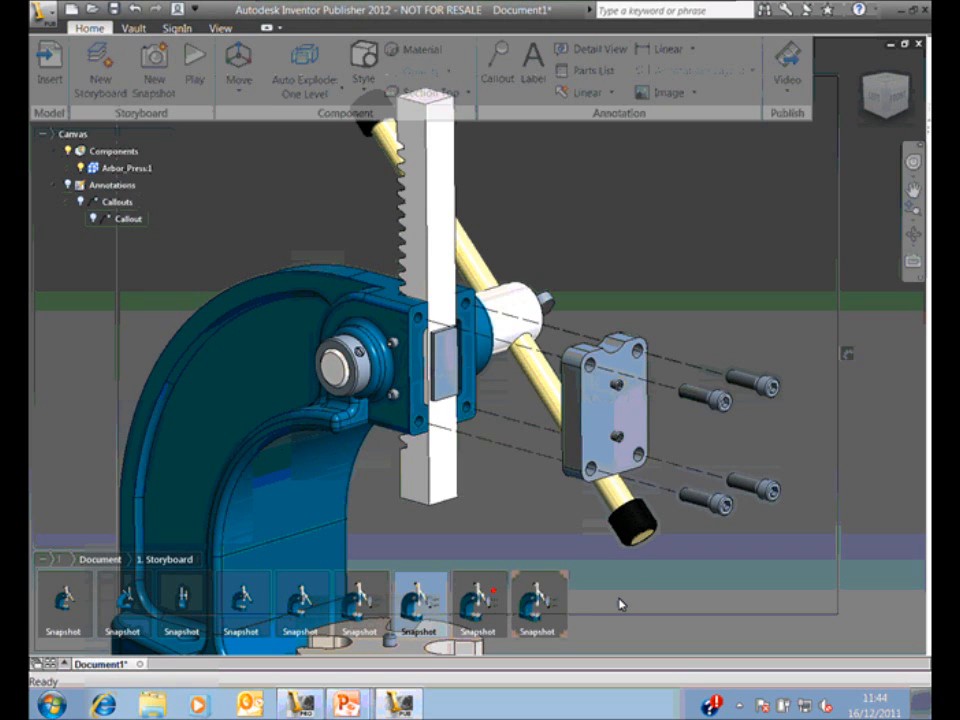
right_click(620, 603)
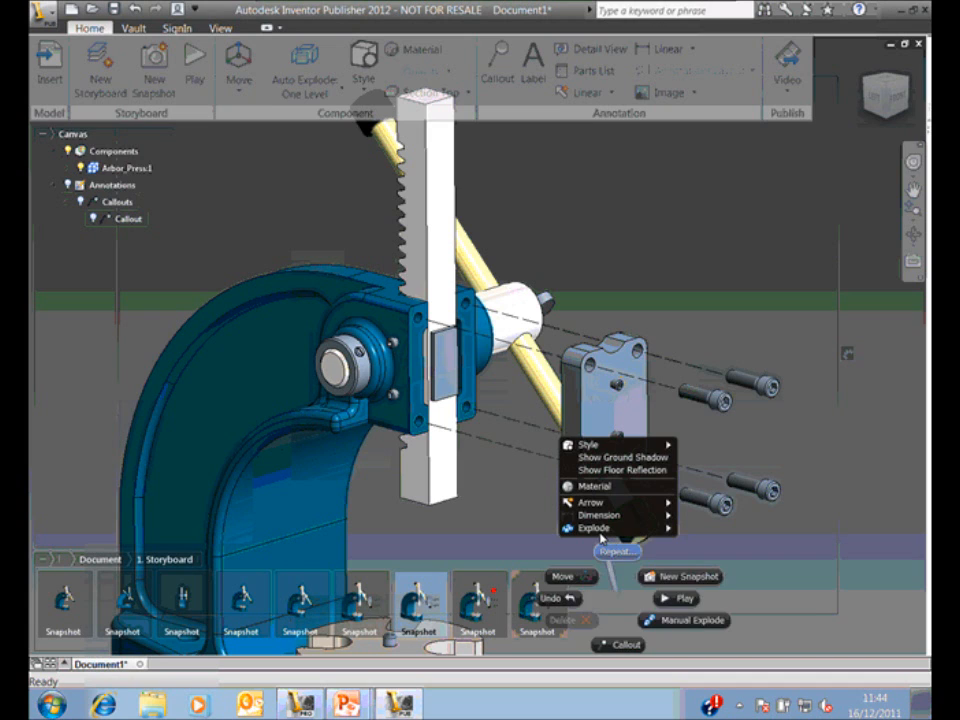
click(556, 606)
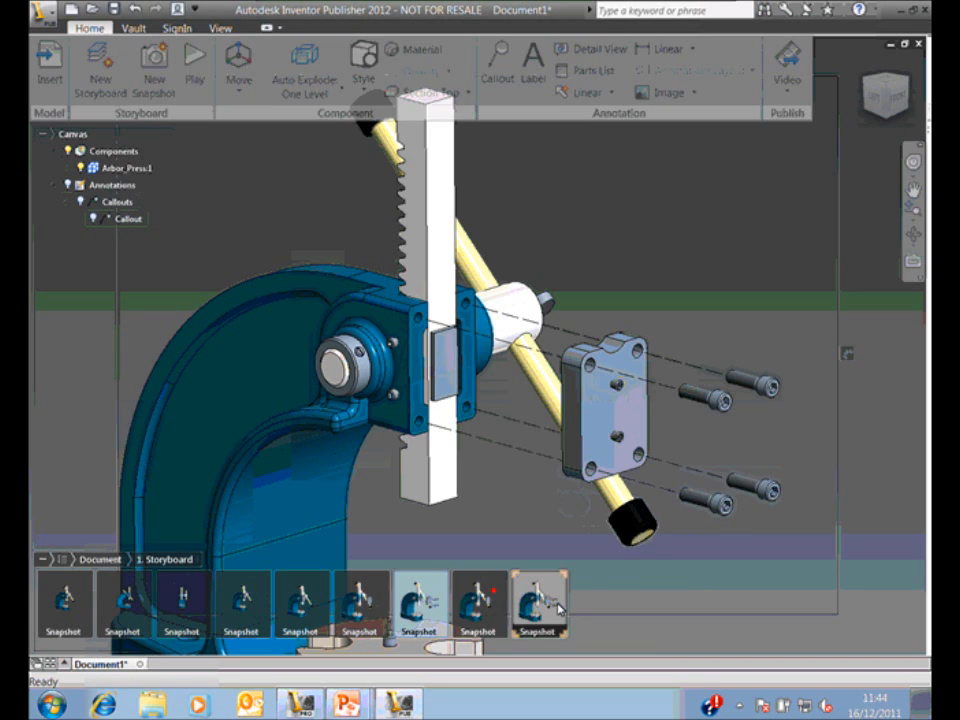
right_click(558, 608)
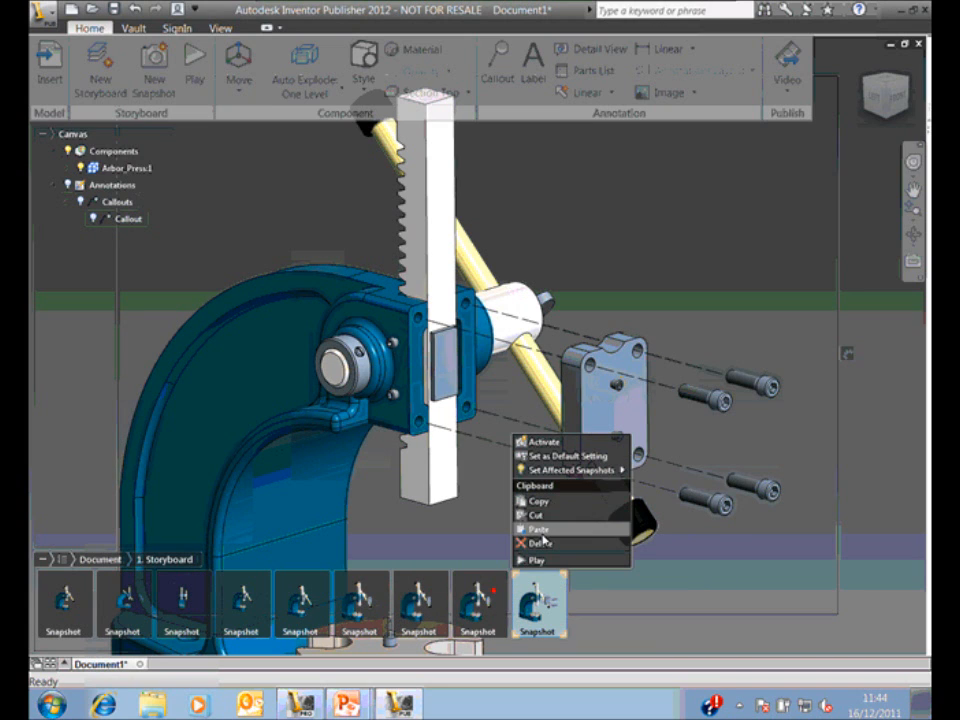
click(543, 540)
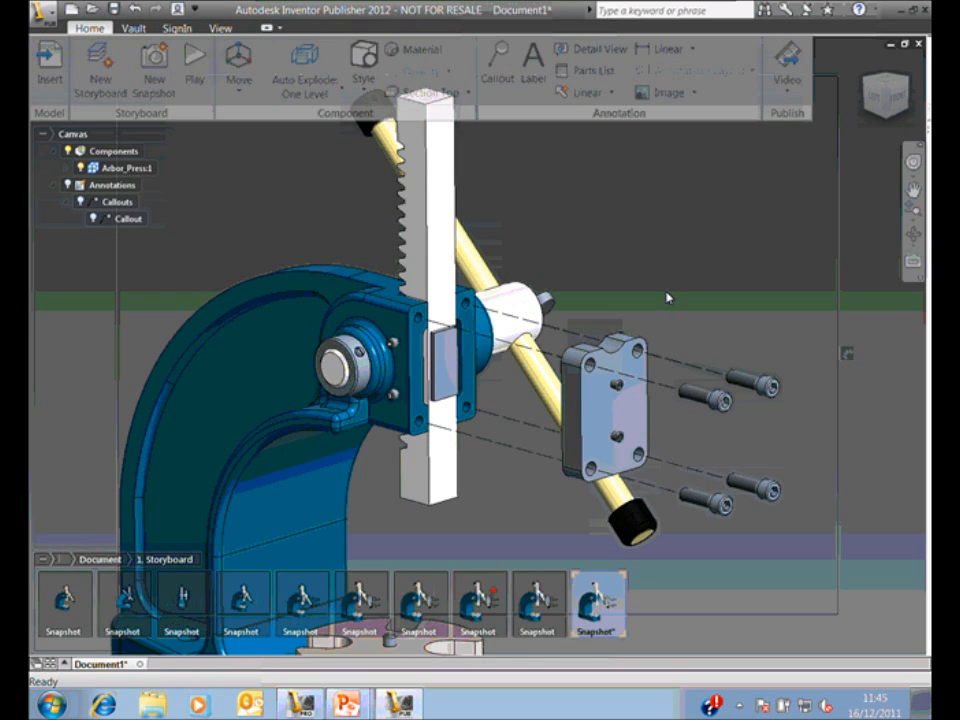
- Orbit the press to show its opposite side with the thumb screw, and capture a new snapshot of this view
drag(862, 97, 858, 93)
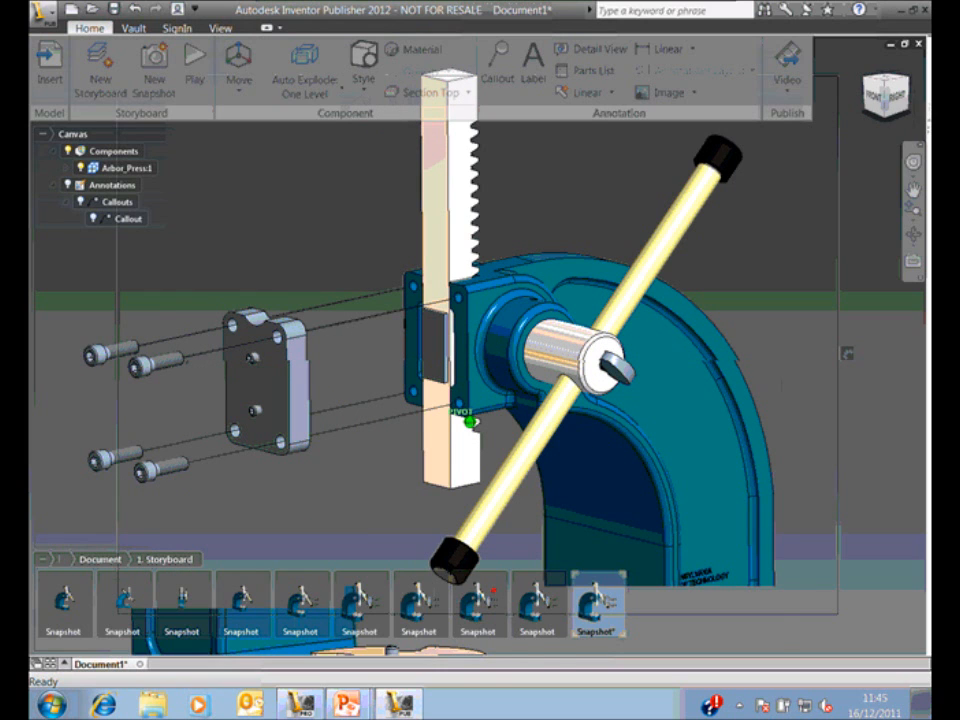
right_click(602, 240)
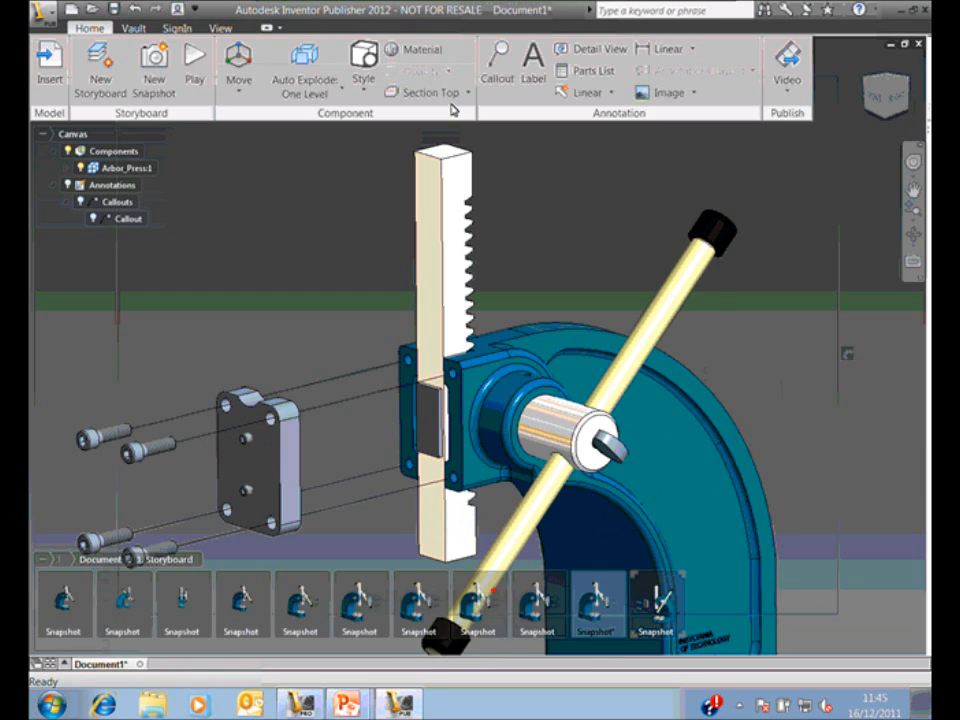
- Section the press with Section Face, cutting lengthwise through the frame so the pinion teeth beside the ram are exposed
click(467, 92)
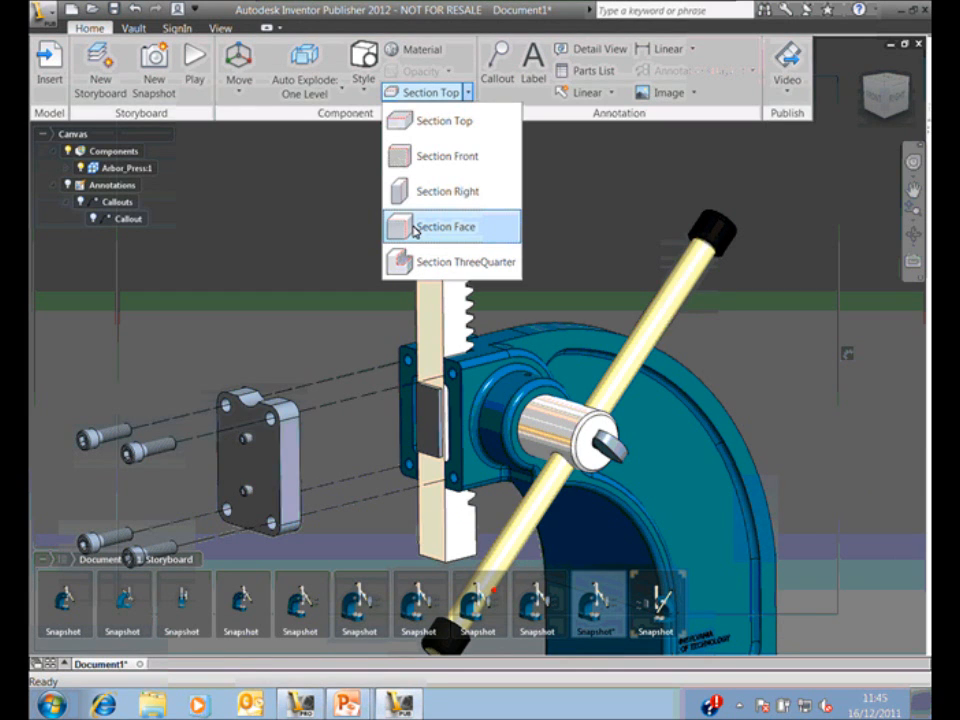
click(414, 230)
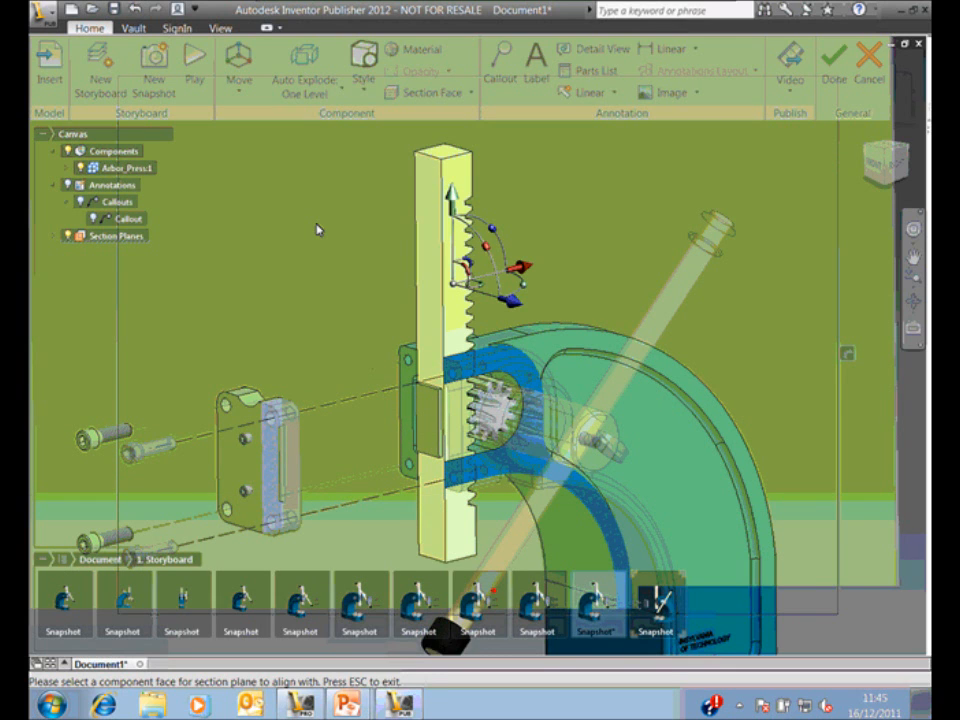
key(Escape)
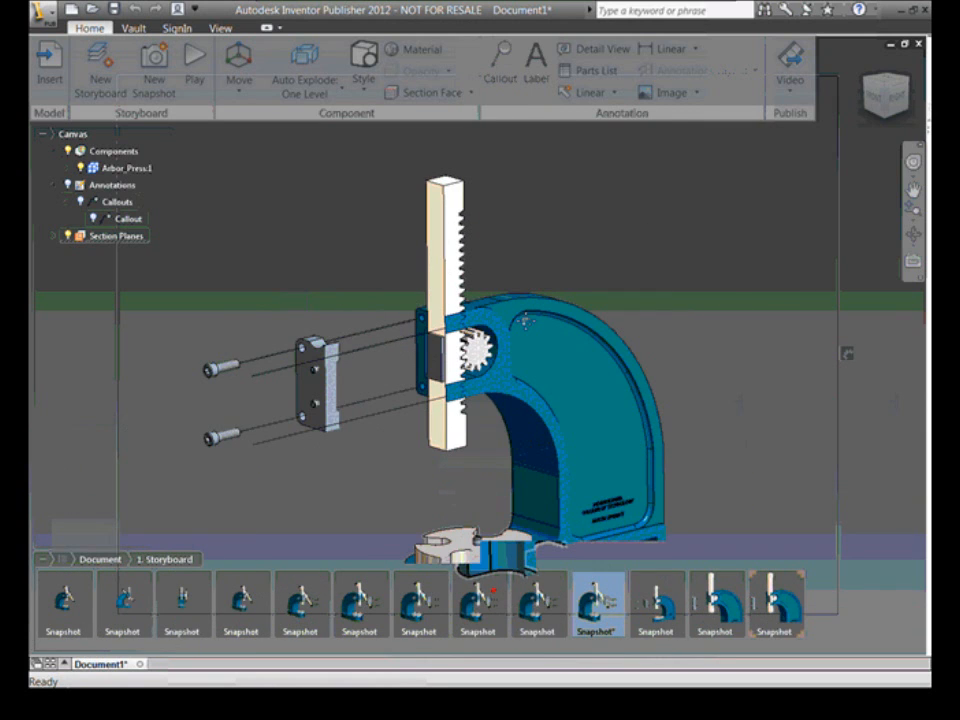
- Capture a new snapshot of the whole sectioned press and turn off the section group
right_click(246, 238)
click(246, 236)
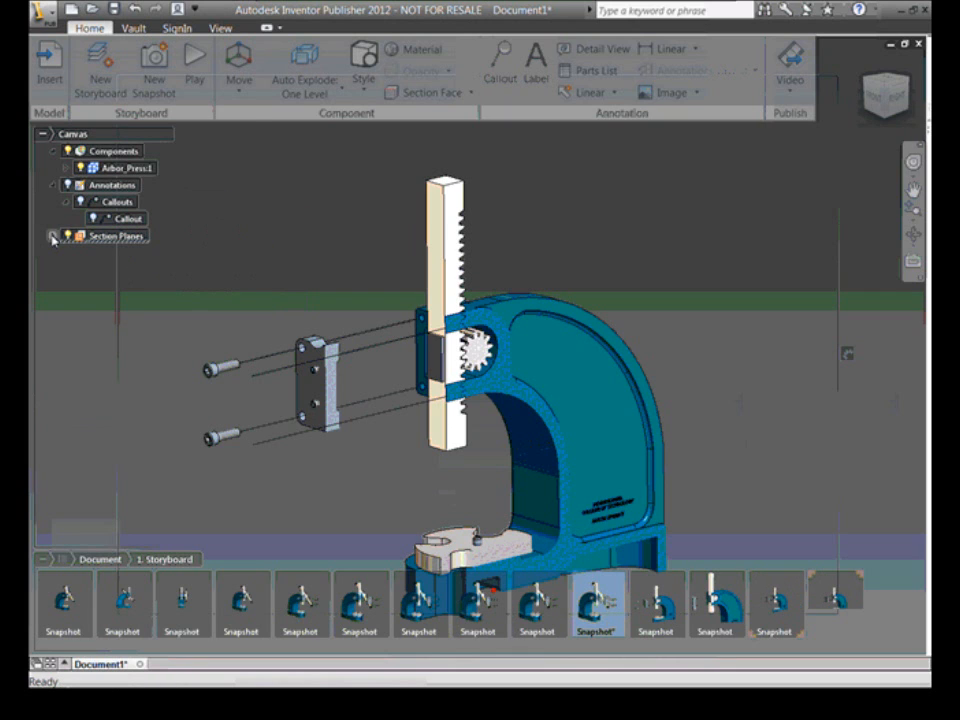
click(52, 236)
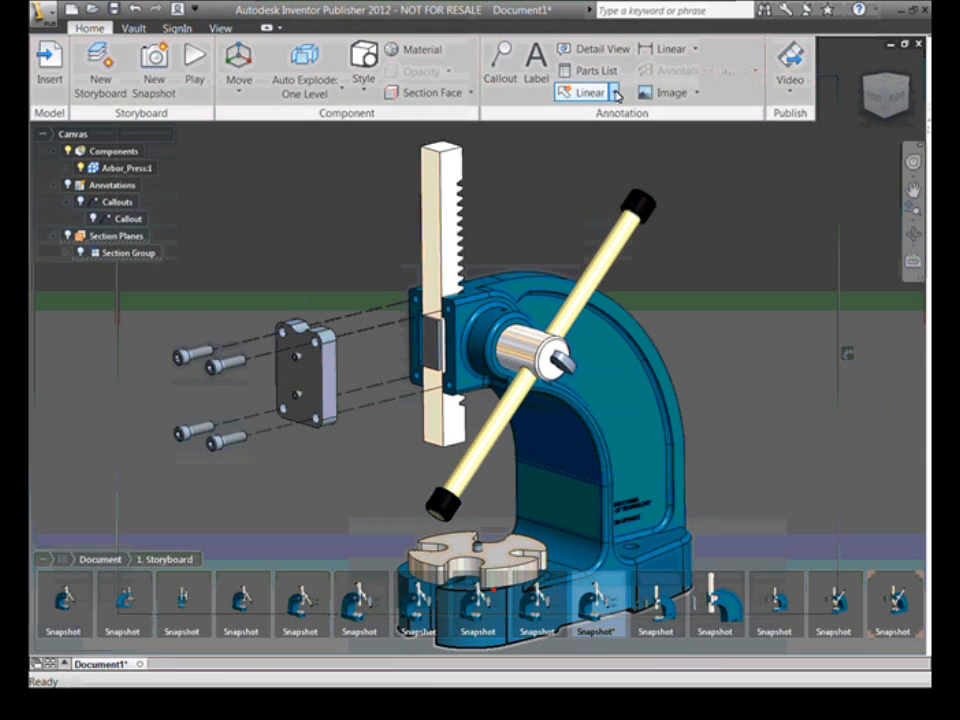
- Place a small circular arrow in the empty space beside the upper end of the lever arm
click(617, 93)
click(592, 134)
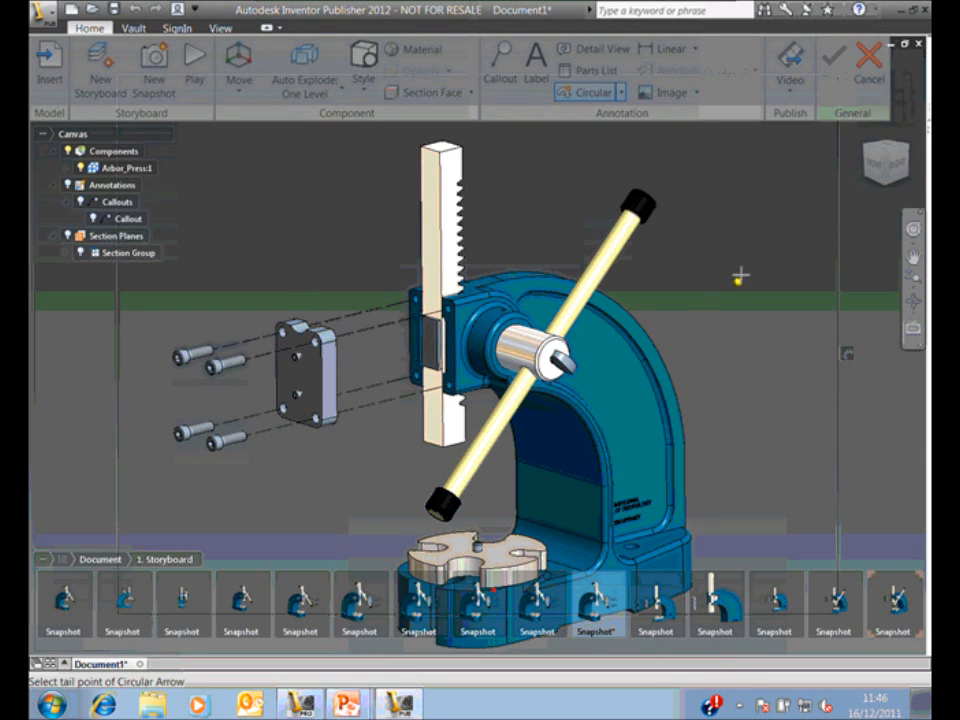
click(721, 265)
right_click(722, 266)
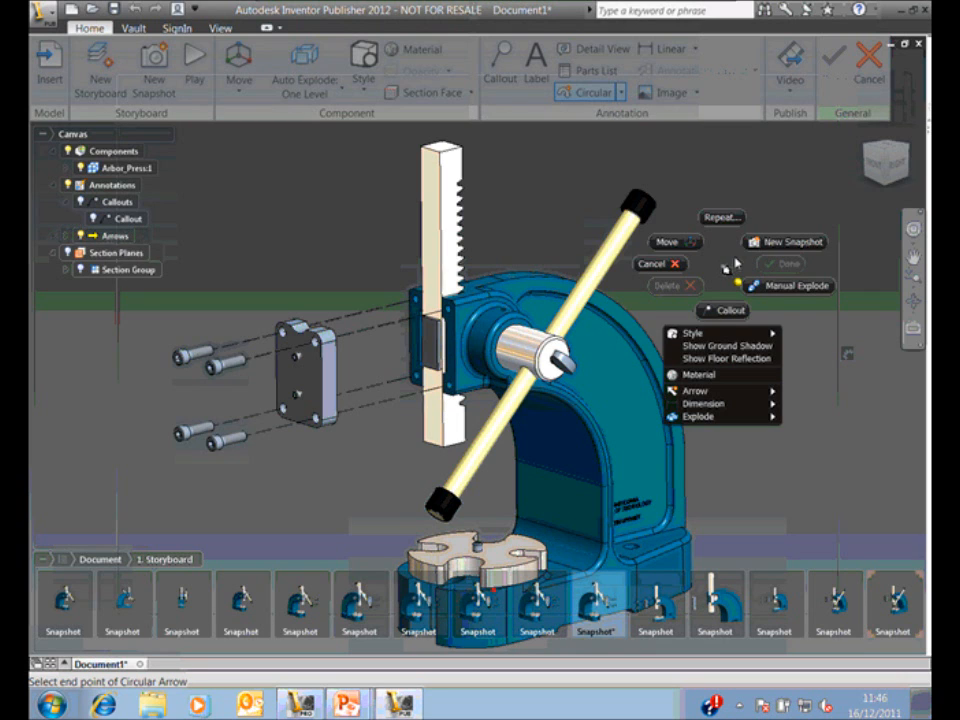
key(Escape)
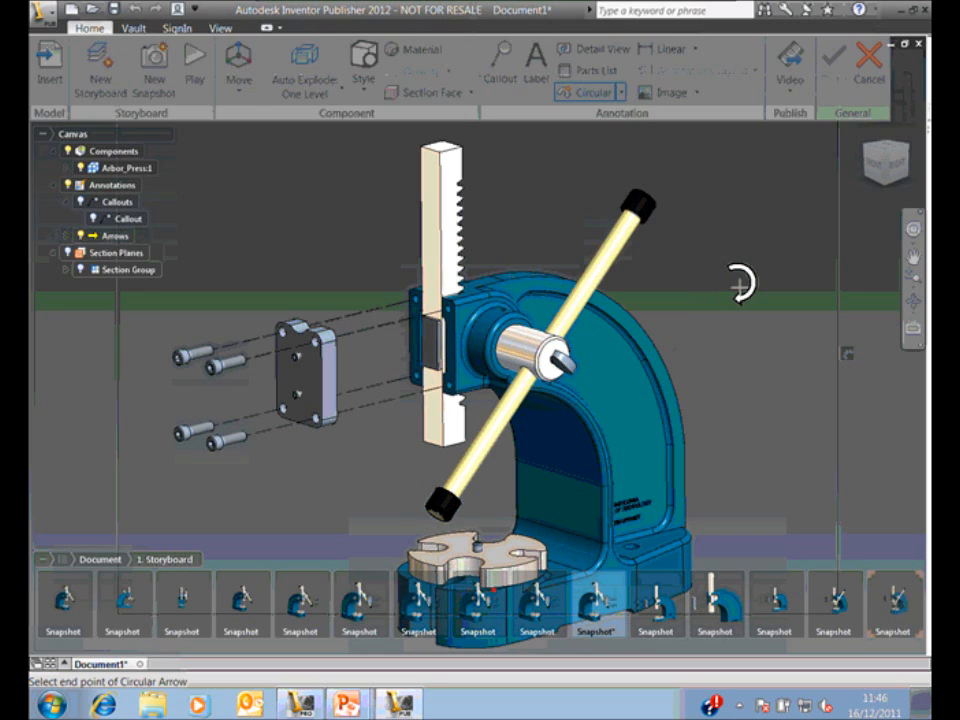
click(744, 325)
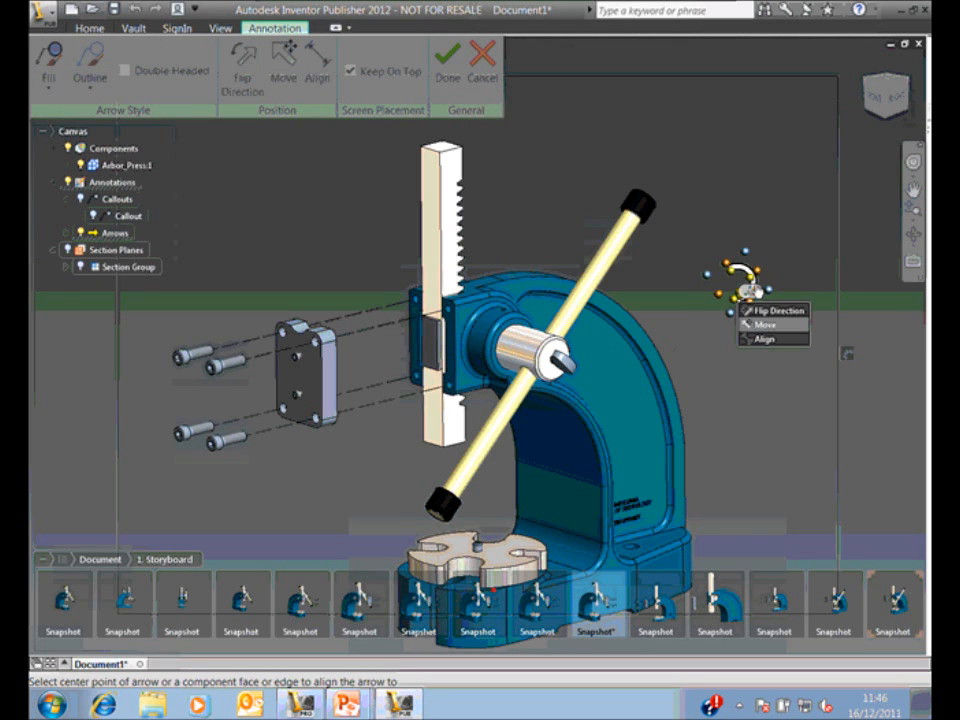
- Enlarge the circular arrow with its size handles and finish editing it without adding a second arrow
click(746, 250)
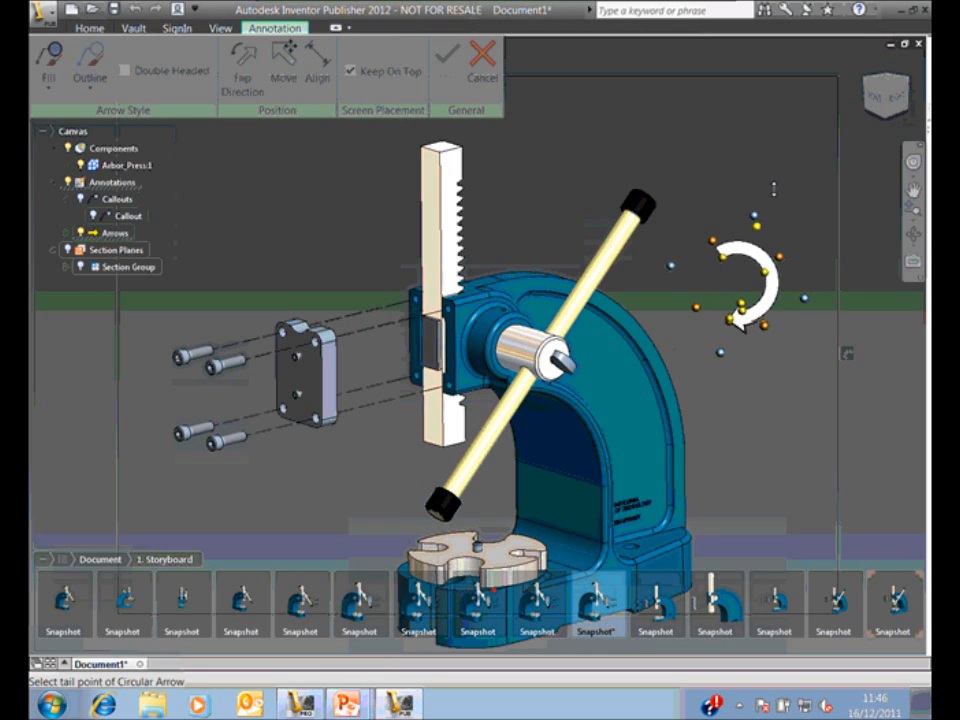
click(746, 232)
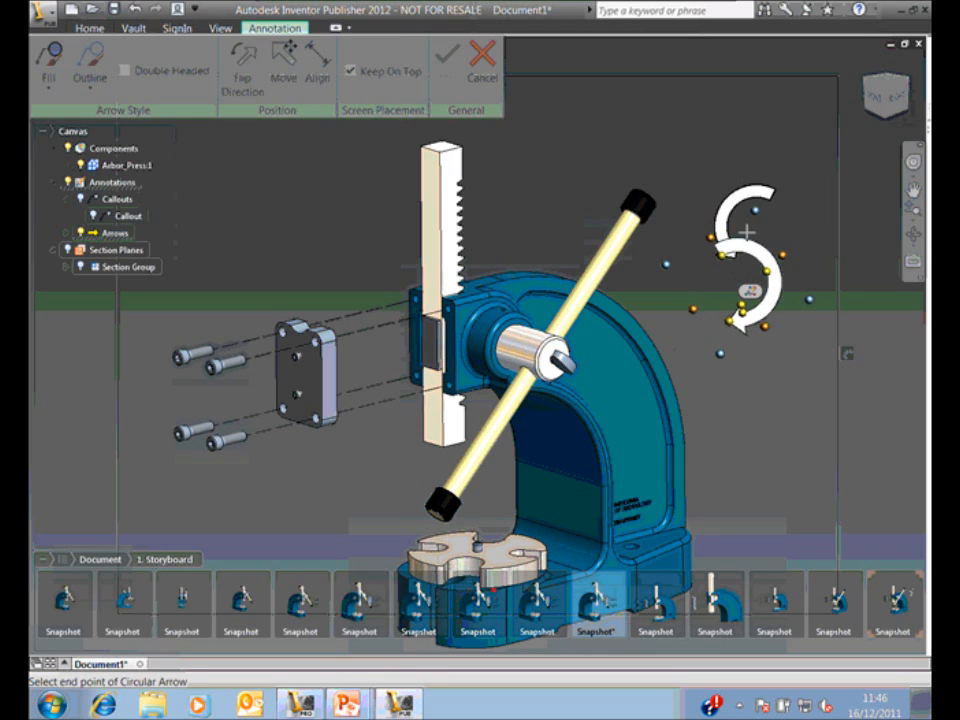
click(726, 246)
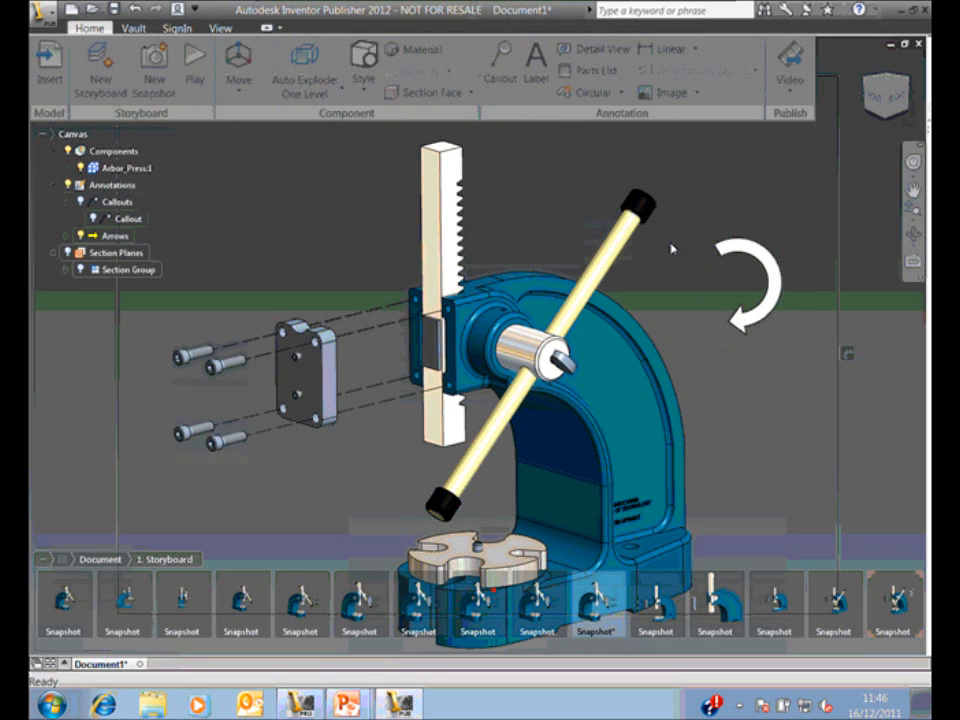
- Align the circular arrow to the round end face of the white lever hub, around the thumb screw
right_click(740, 261)
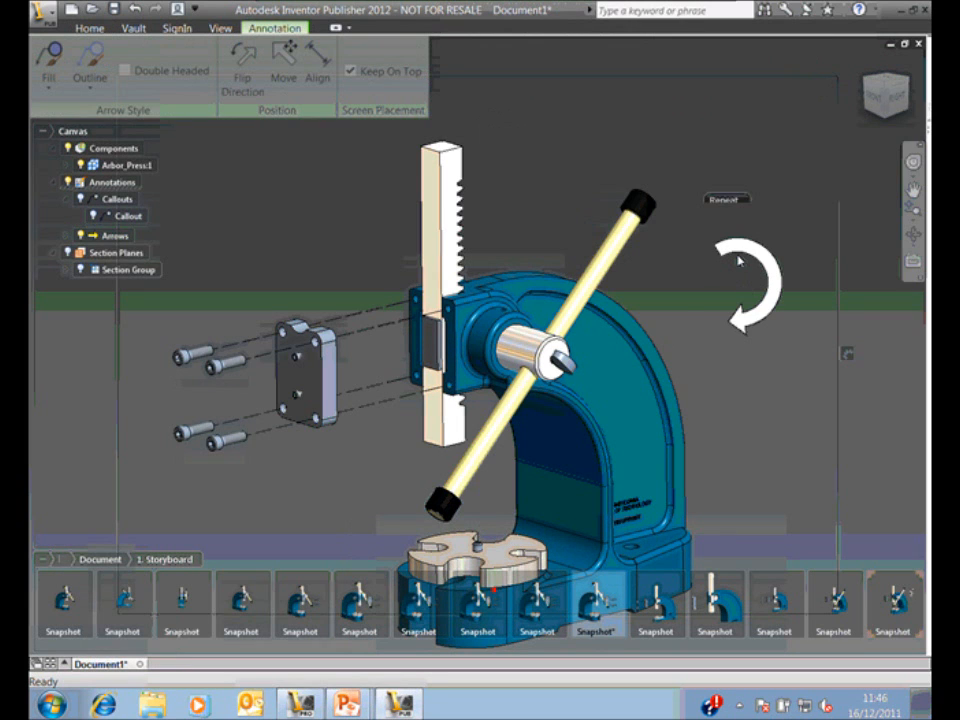
click(740, 261)
mouse_move(752, 298)
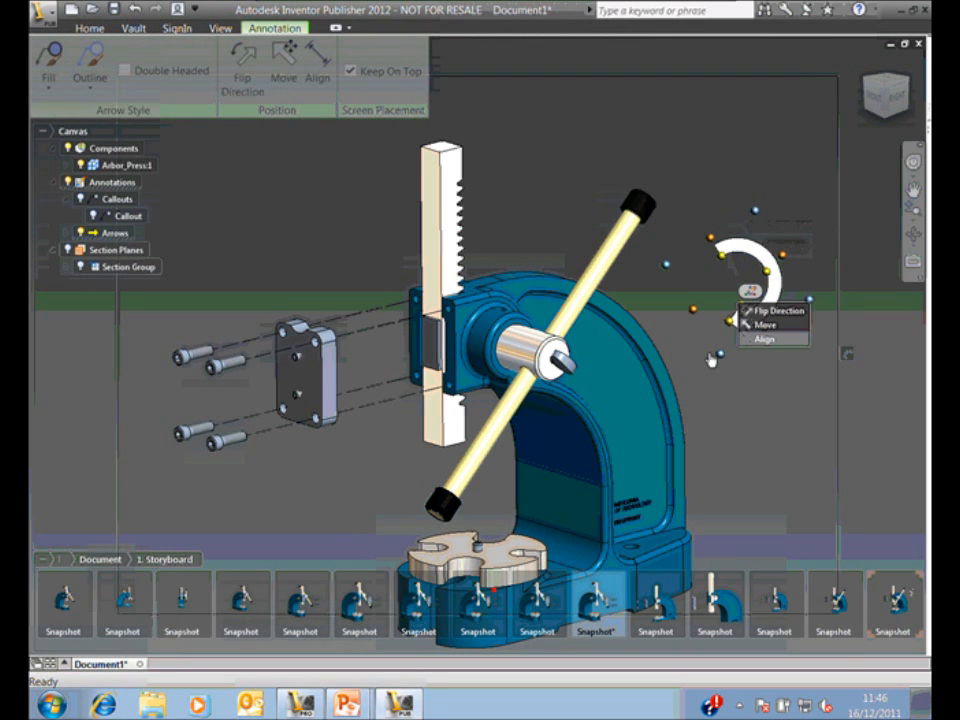
click(762, 340)
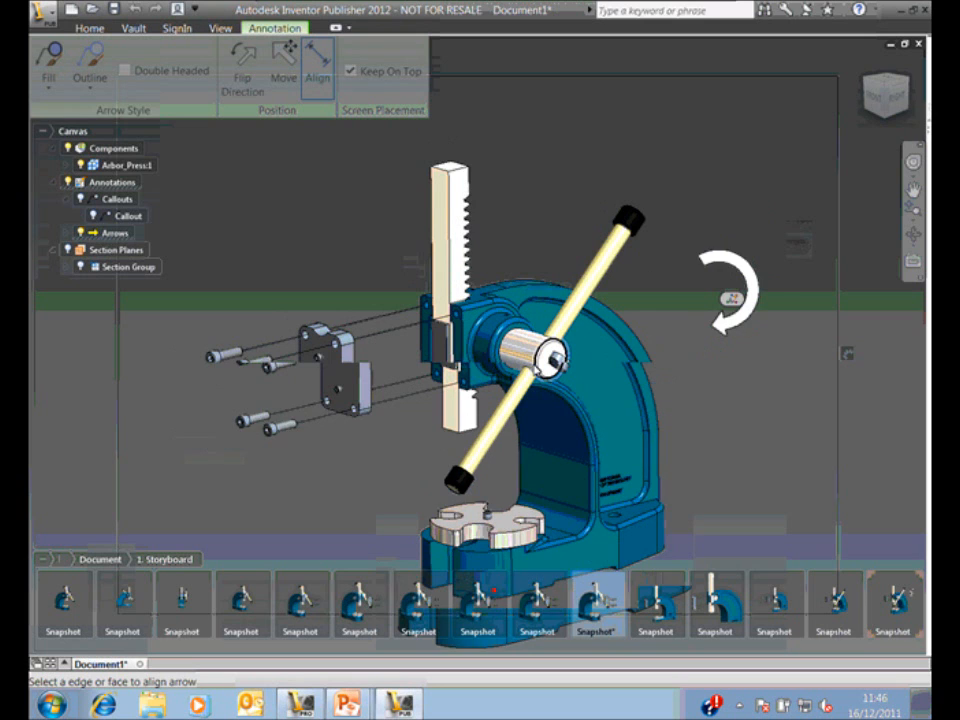
click(545, 362)
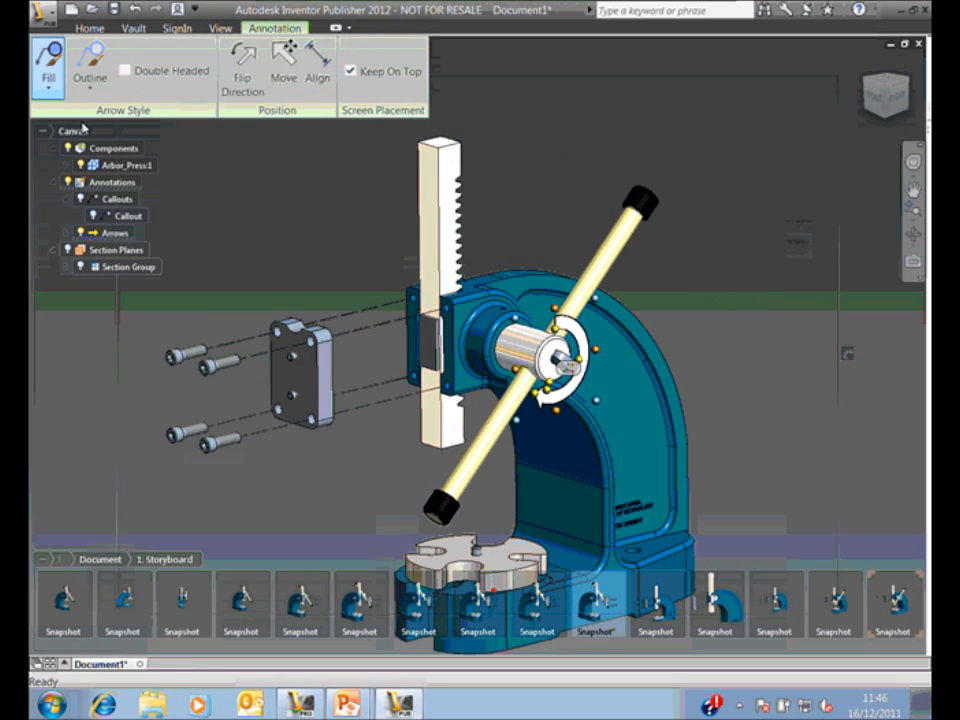
- Fill the circular arrow with red and finish editing it
click(48, 80)
mouse_move(110, 113)
click(230, 345)
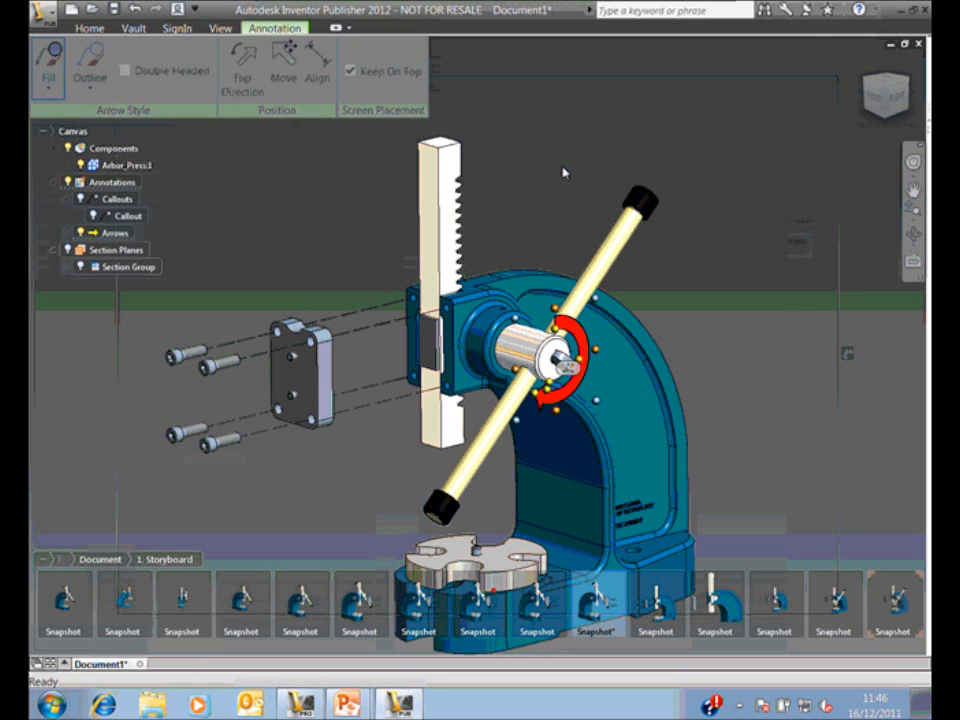
click(563, 171)
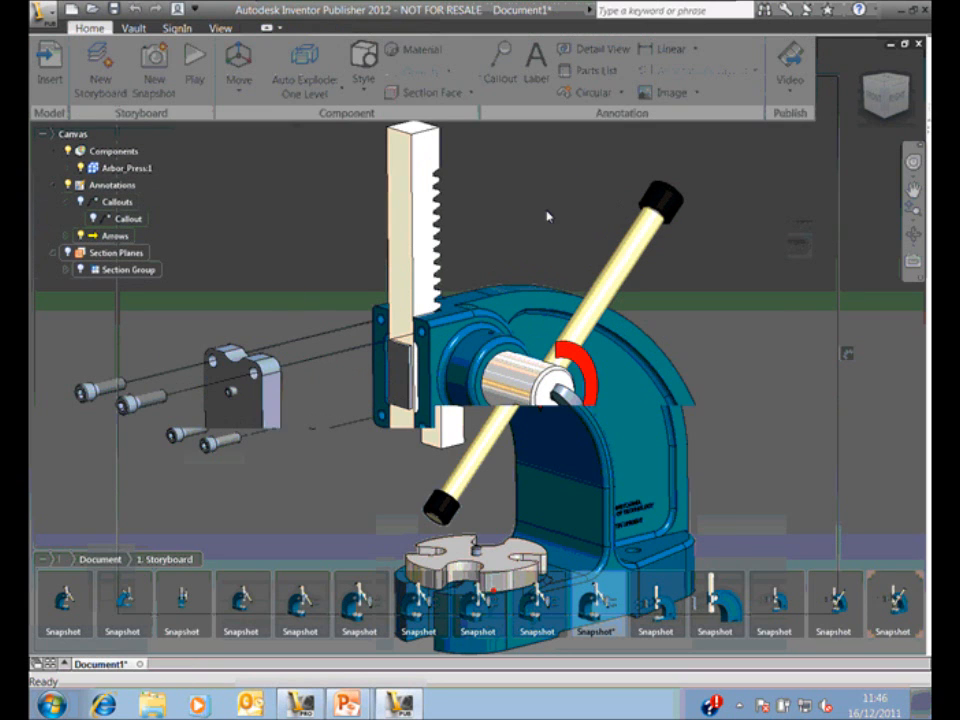
- Capture a new snapshot of the closer view with the red rotation arrow, and hide the Arrows annotation group
middle_drag(514, 274, 500, 229)
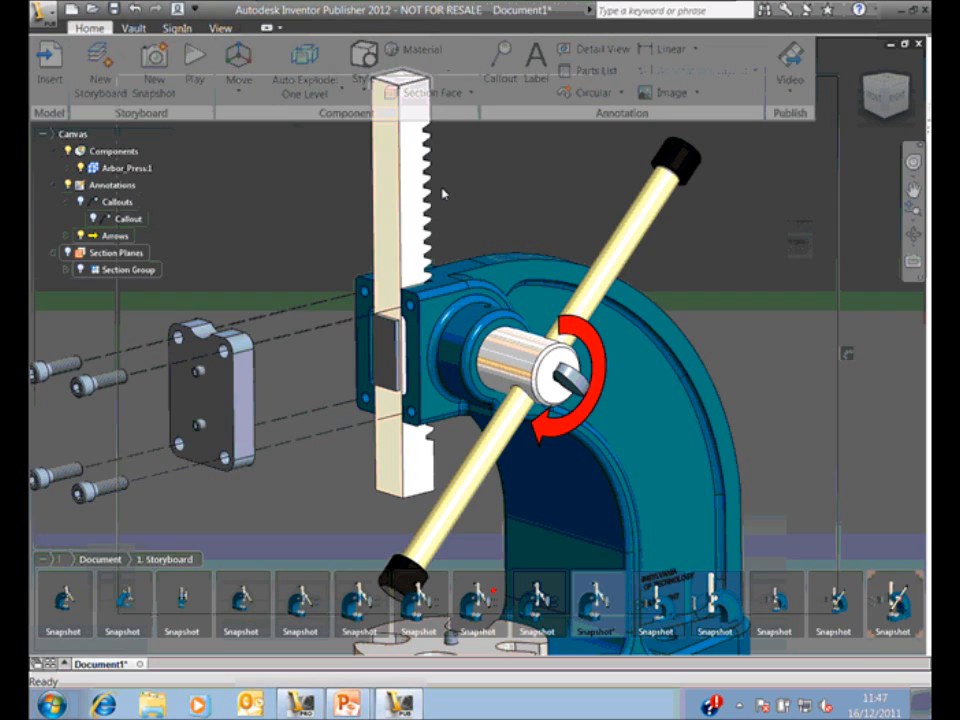
right_click(519, 225)
click(554, 205)
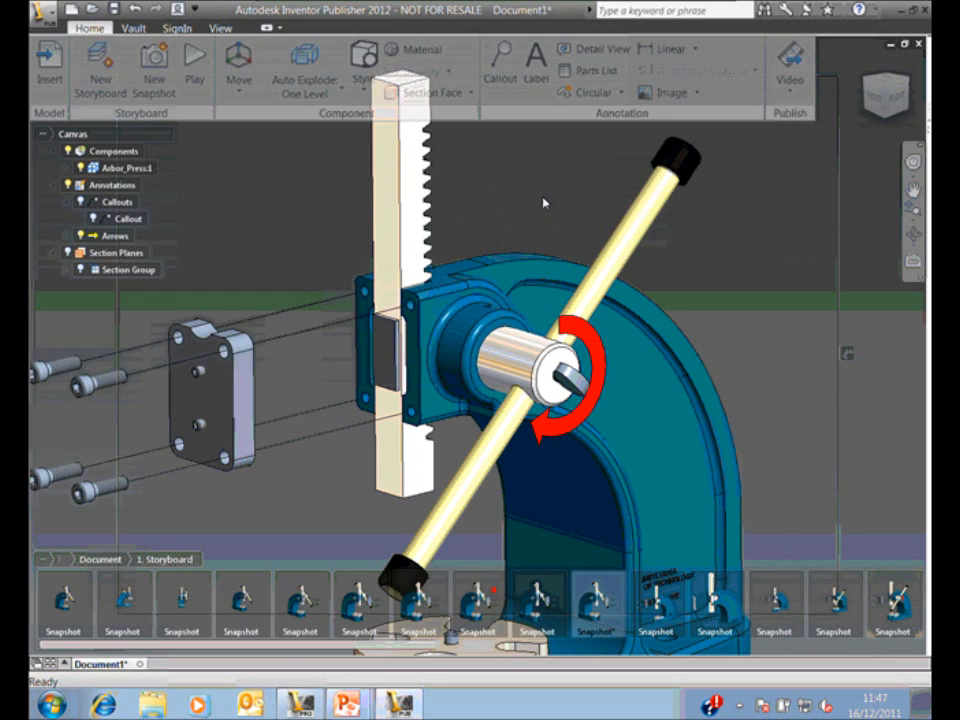
click(82, 237)
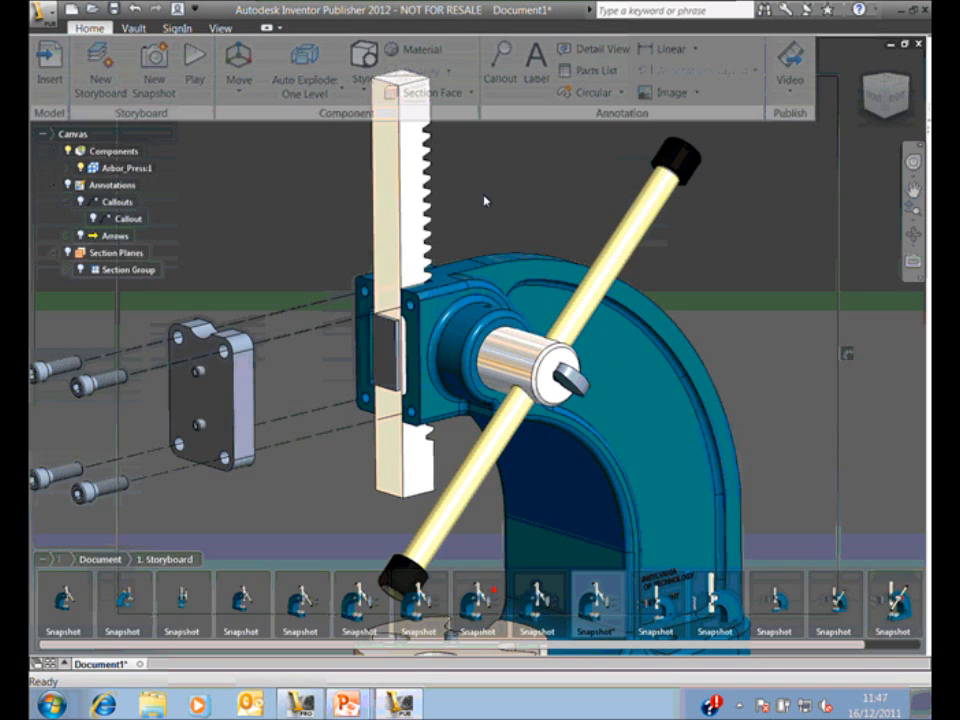
- Capture a new snapshot of the arbor press with the rotation arrow hidden
middle_drag(482, 197, 473, 190)
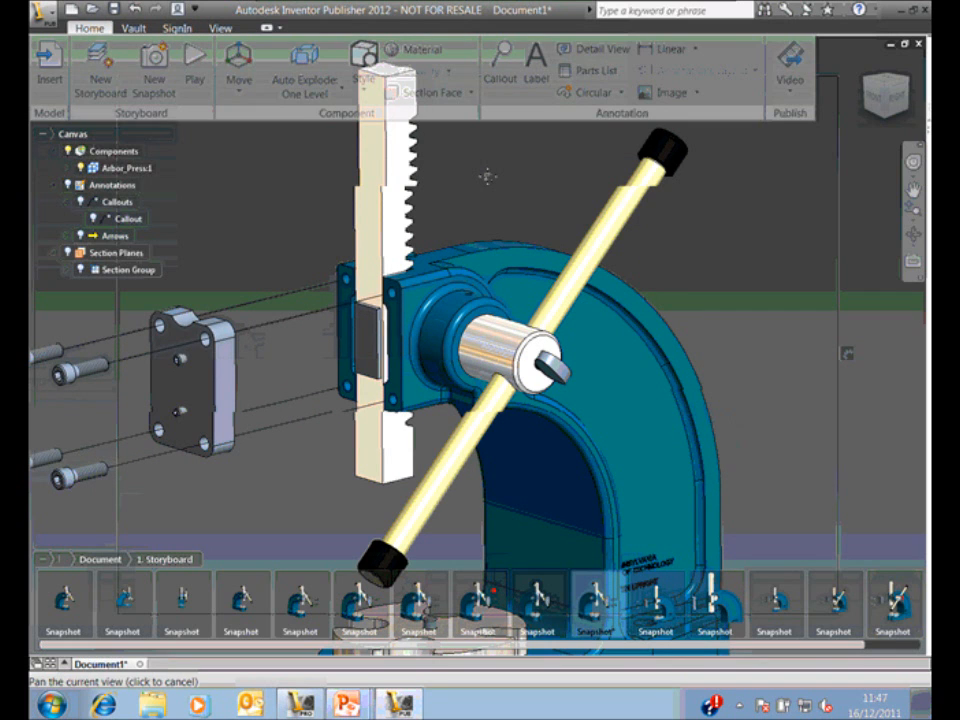
right_click(487, 176)
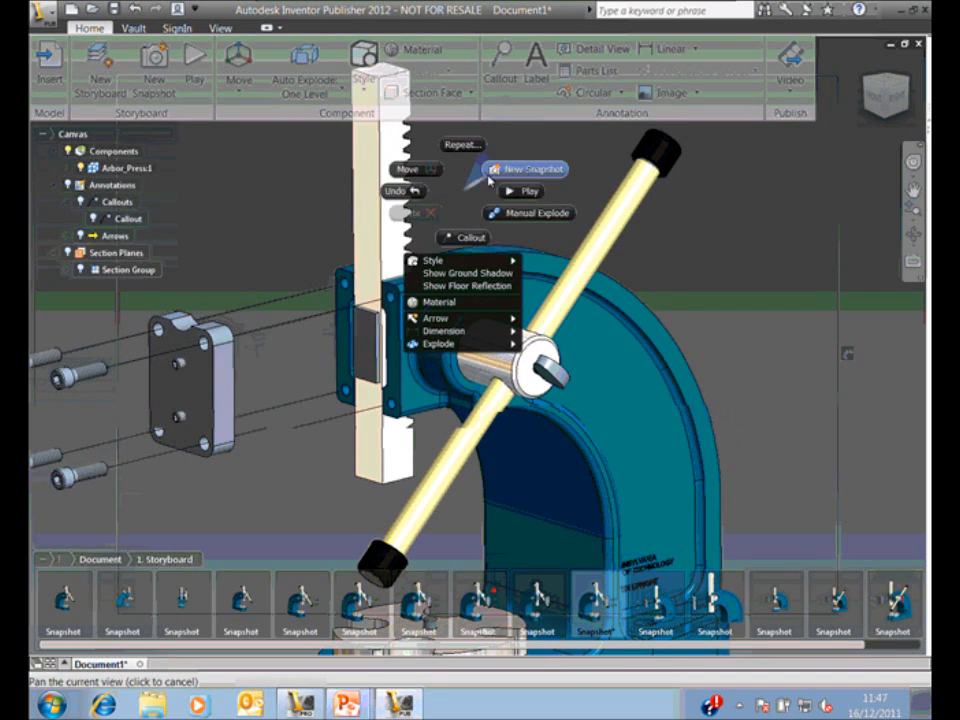
click(489, 180)
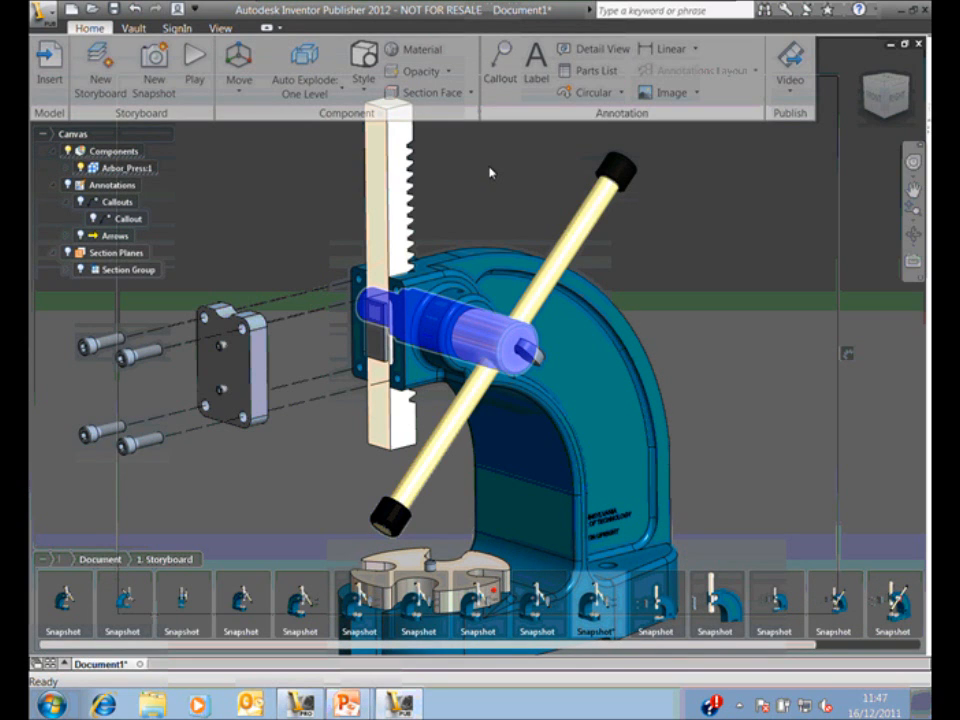
- Rotate the white hub, lever bar, end caps and thumb screw together until the lever stands vertical, and capture this in a new snapshot
ctrl+click(580, 231)
ctrl+click(604, 168)
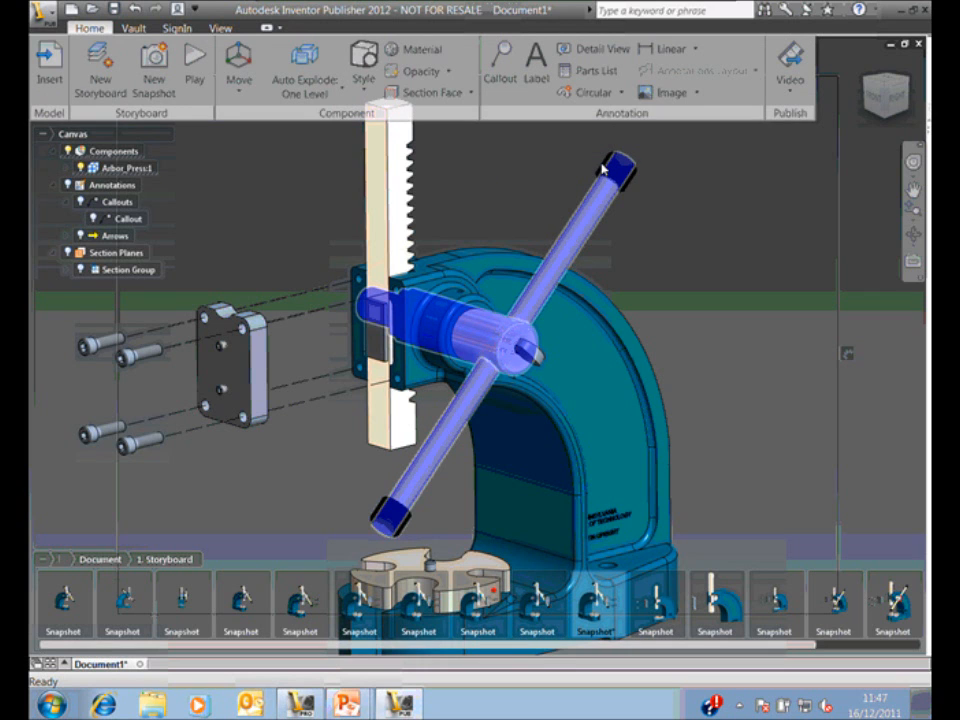
click(491, 216)
click(488, 325)
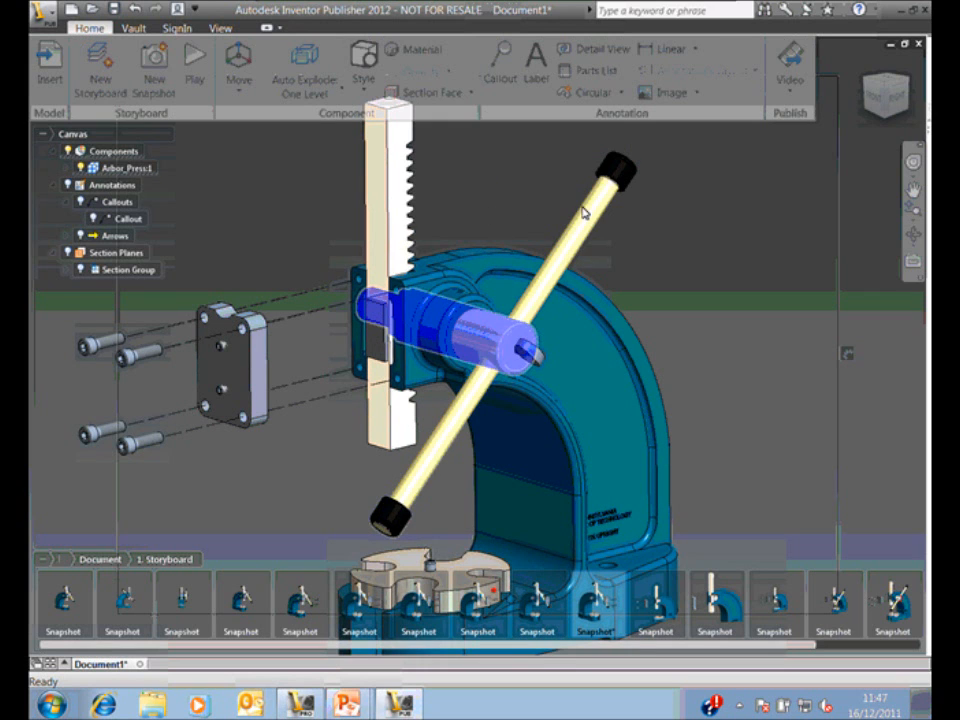
ctrl+click(604, 165)
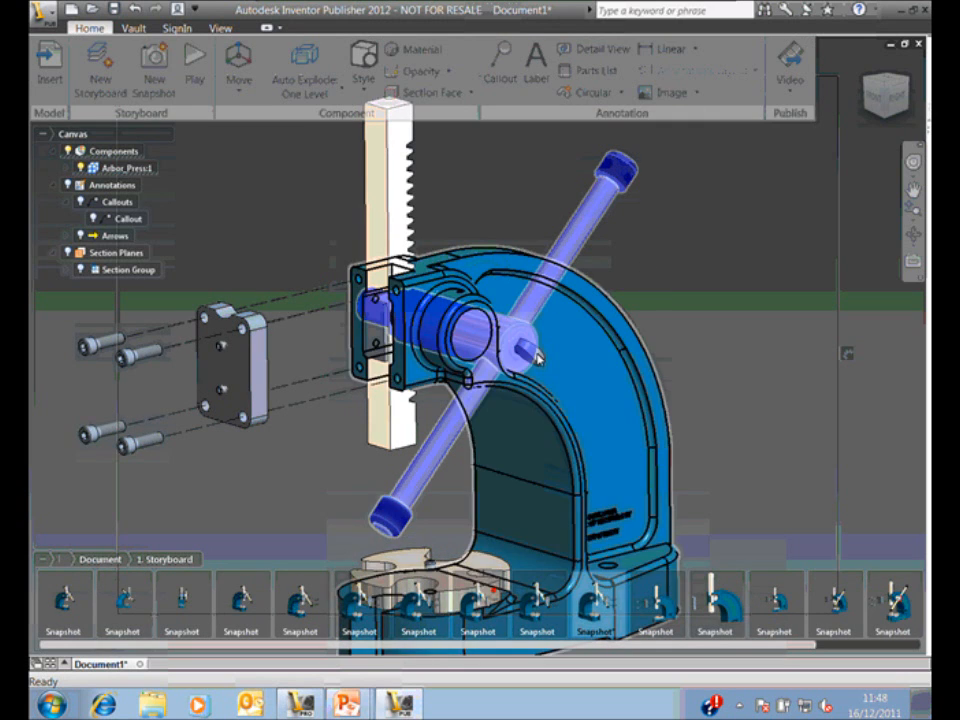
right_click(667, 216)
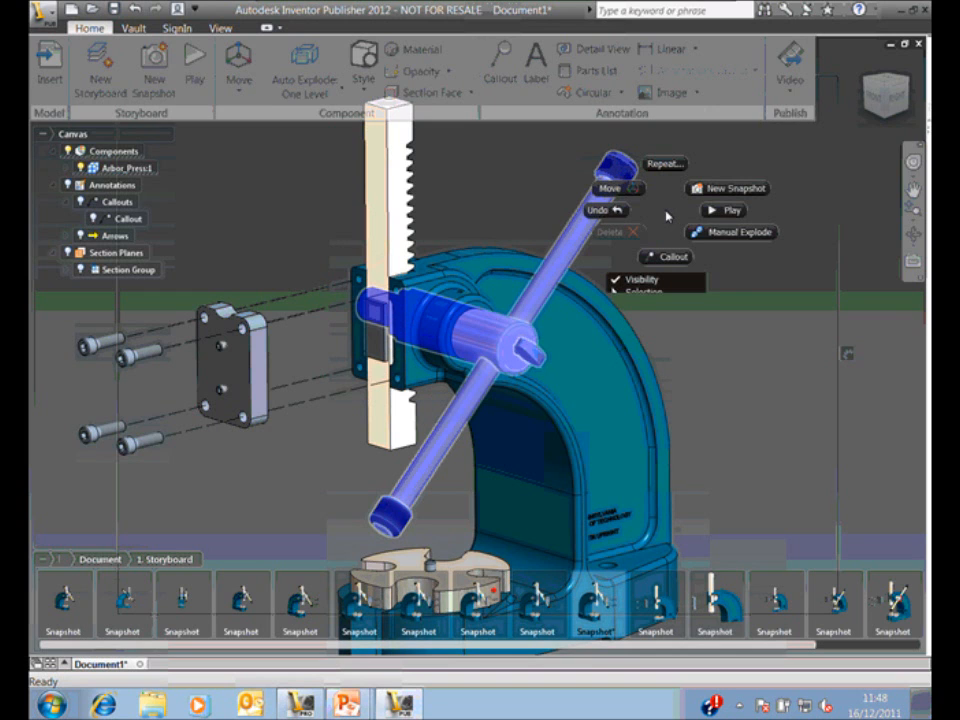
click(609, 188)
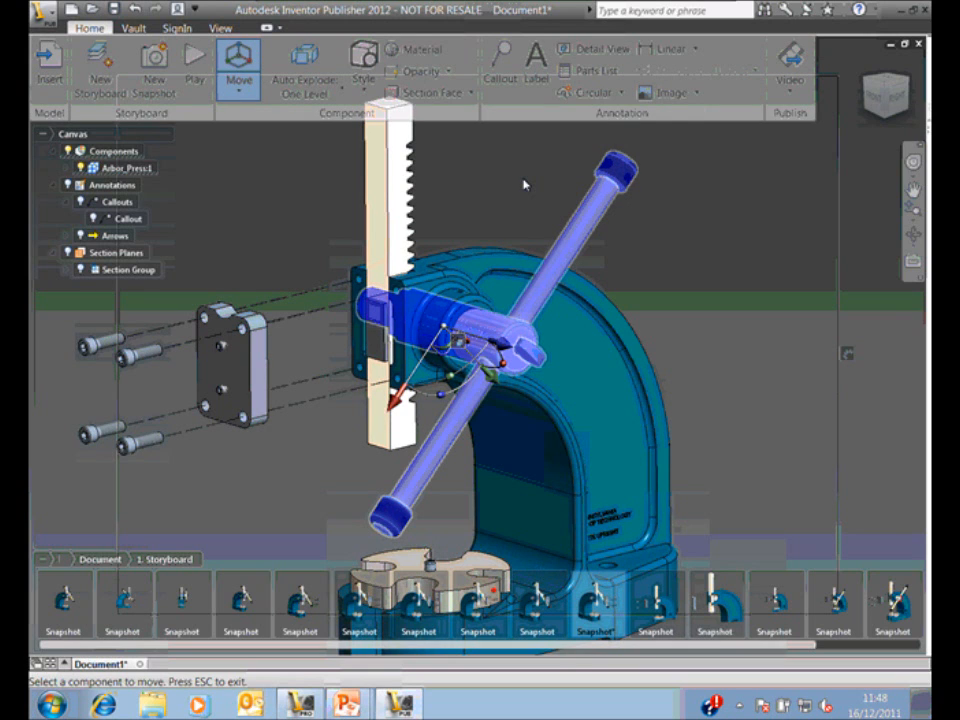
drag(440, 395, 406, 285)
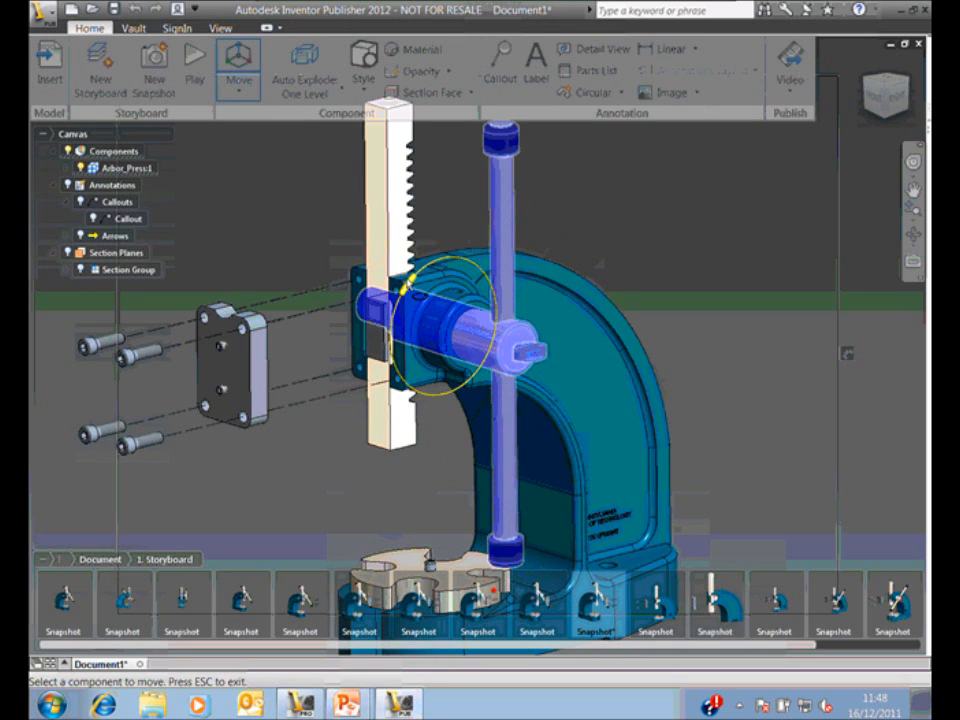
drag(406, 285, 406, 285)
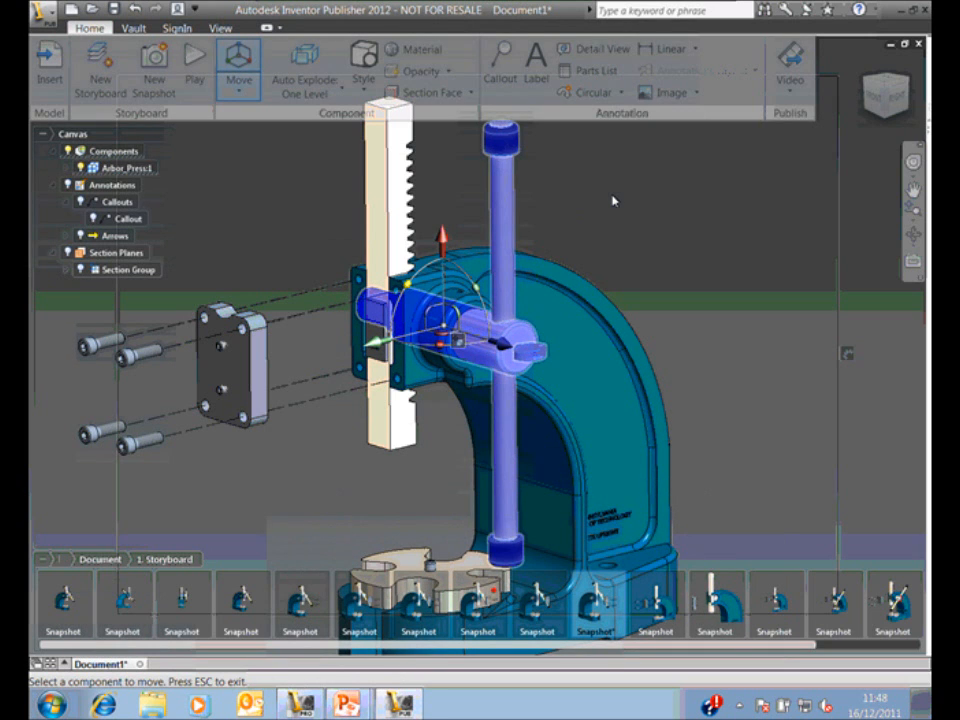
click(628, 221)
scroll(629, 219, down, 2)
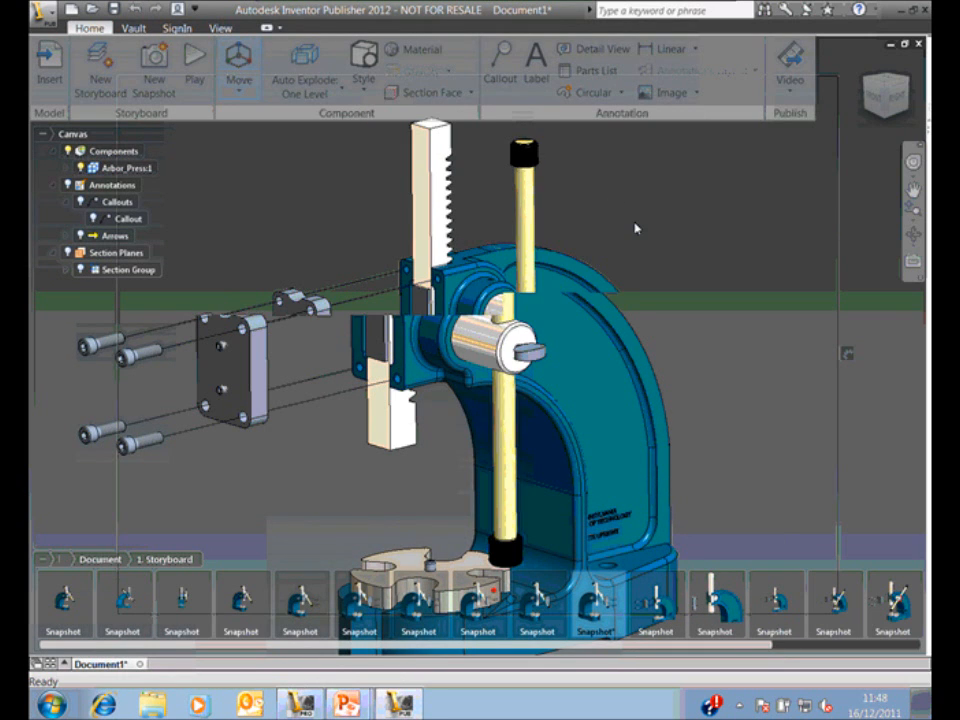
middle_drag(629, 219, 616, 226)
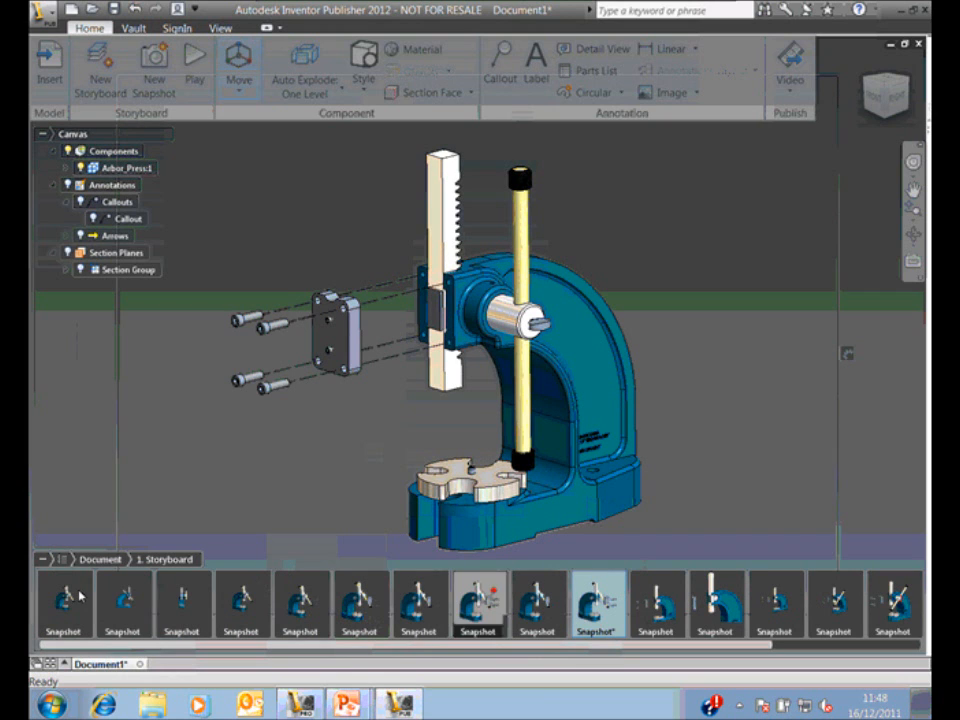
- View the first three snapshots, return to the first one and play the storyboard from there
click(70, 600)
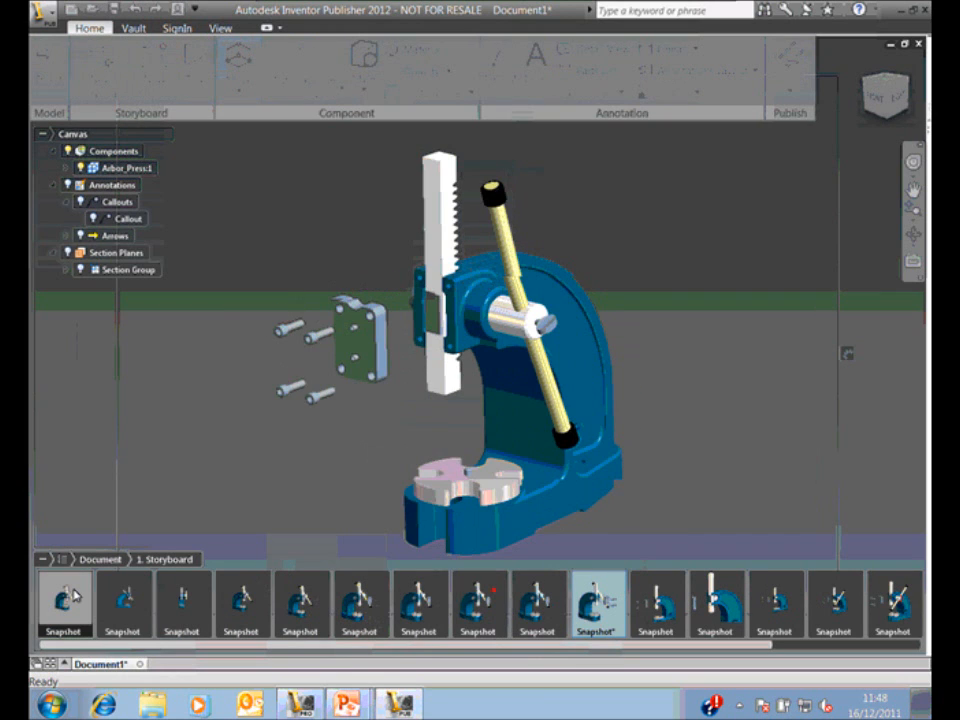
click(146, 592)
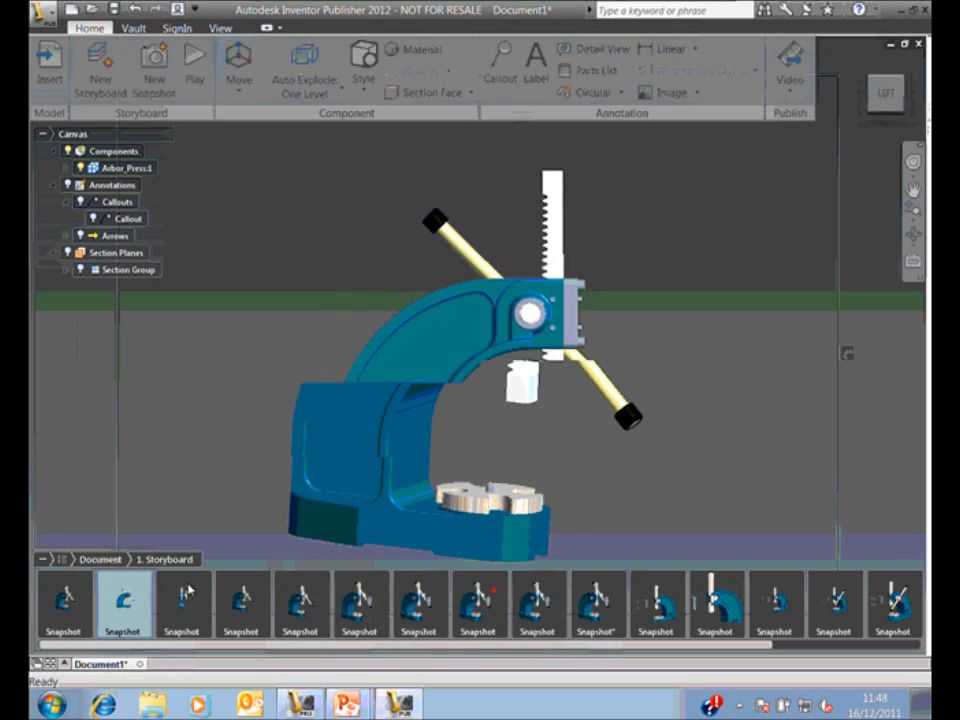
click(188, 590)
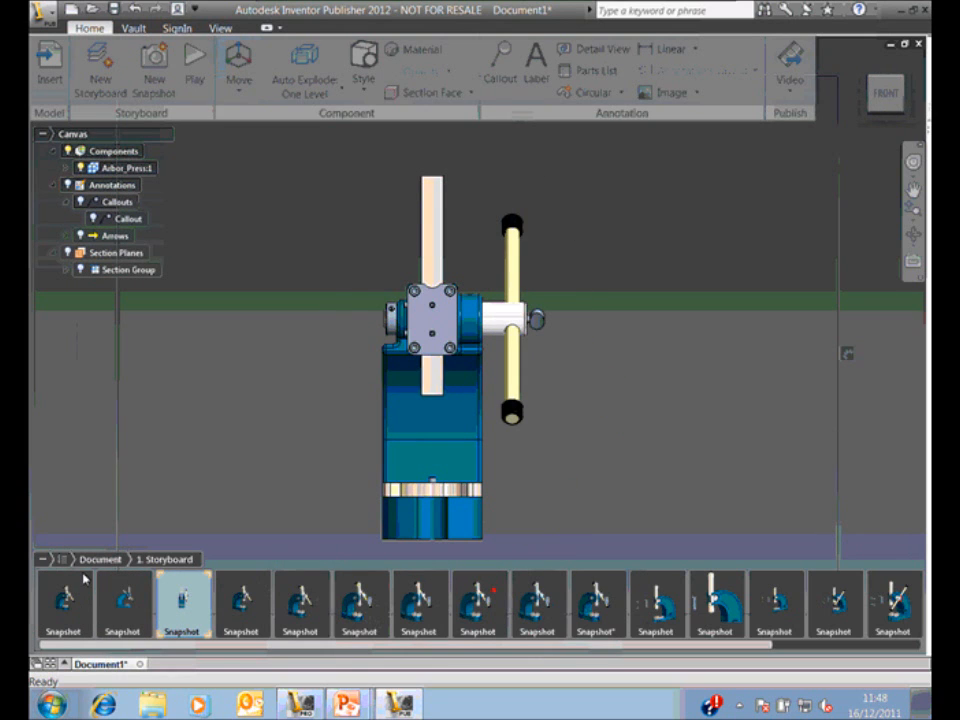
click(60, 592)
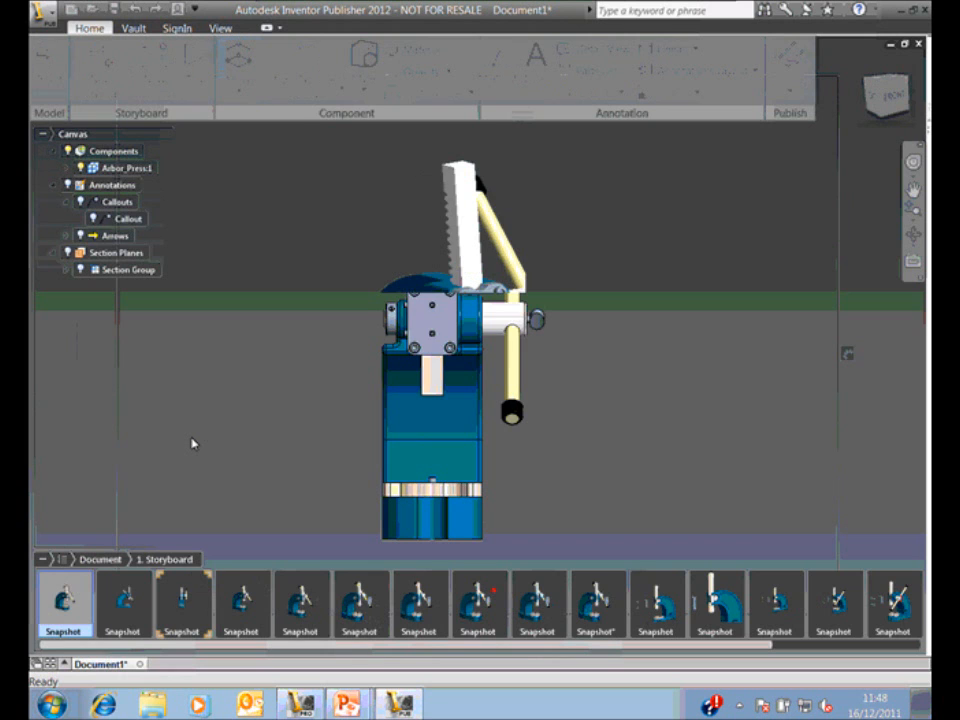
right_click(281, 328)
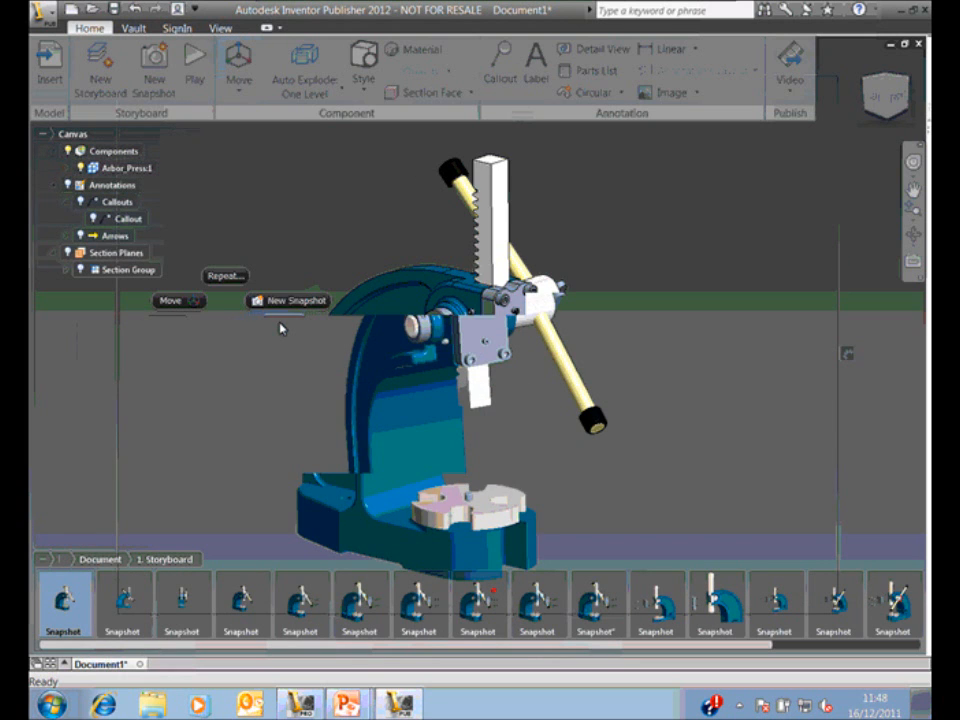
click(283, 324)
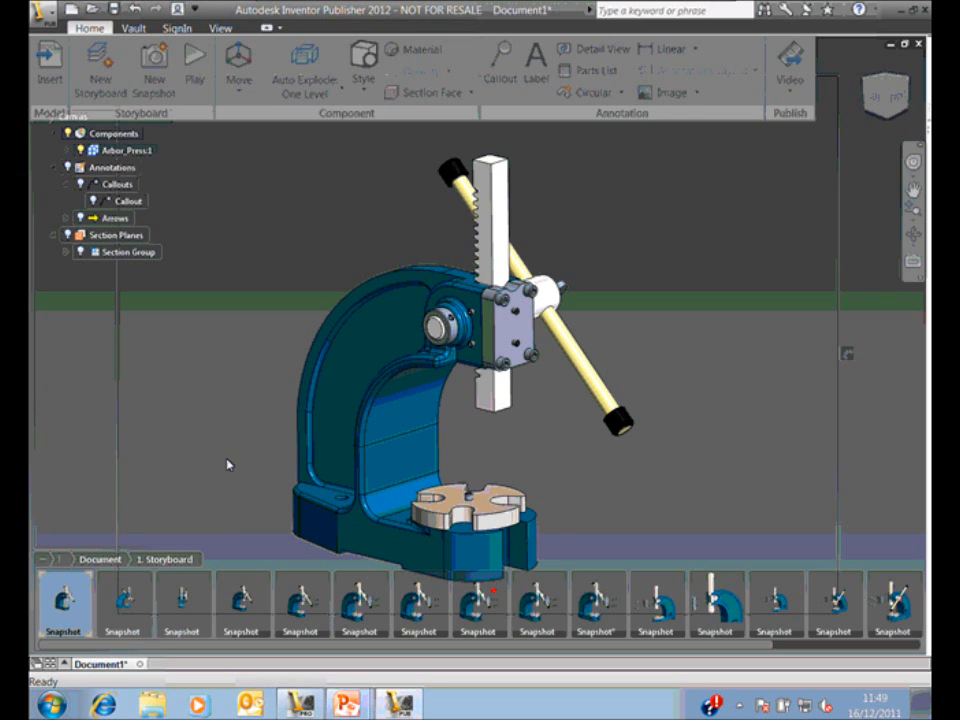
- Show the timing and the description area for the snapshots in the storyboard
right_click(141, 562)
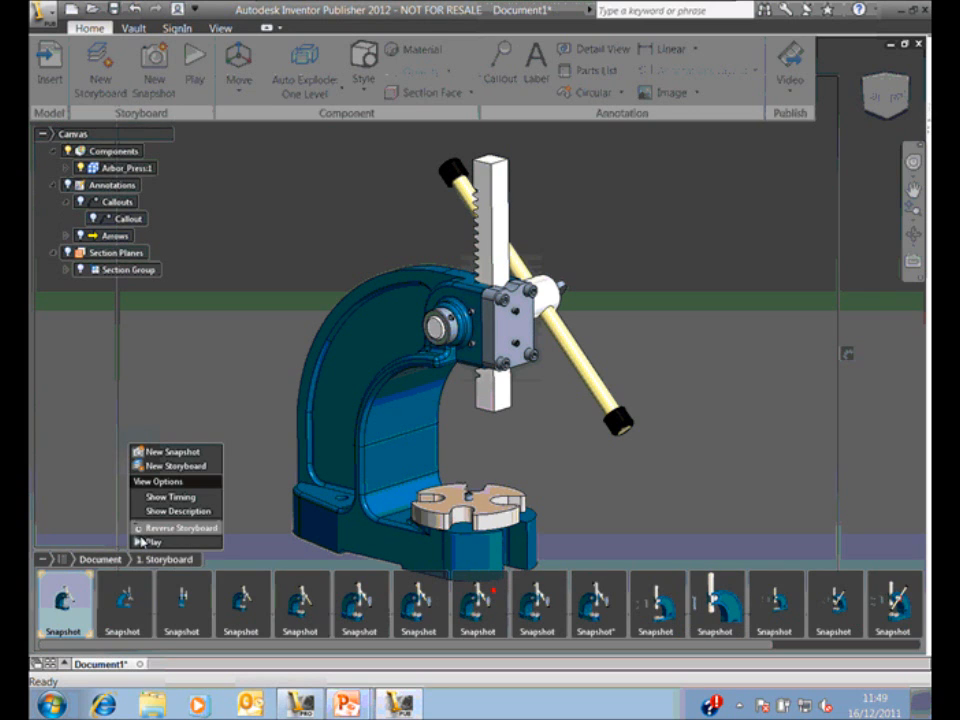
click(141, 541)
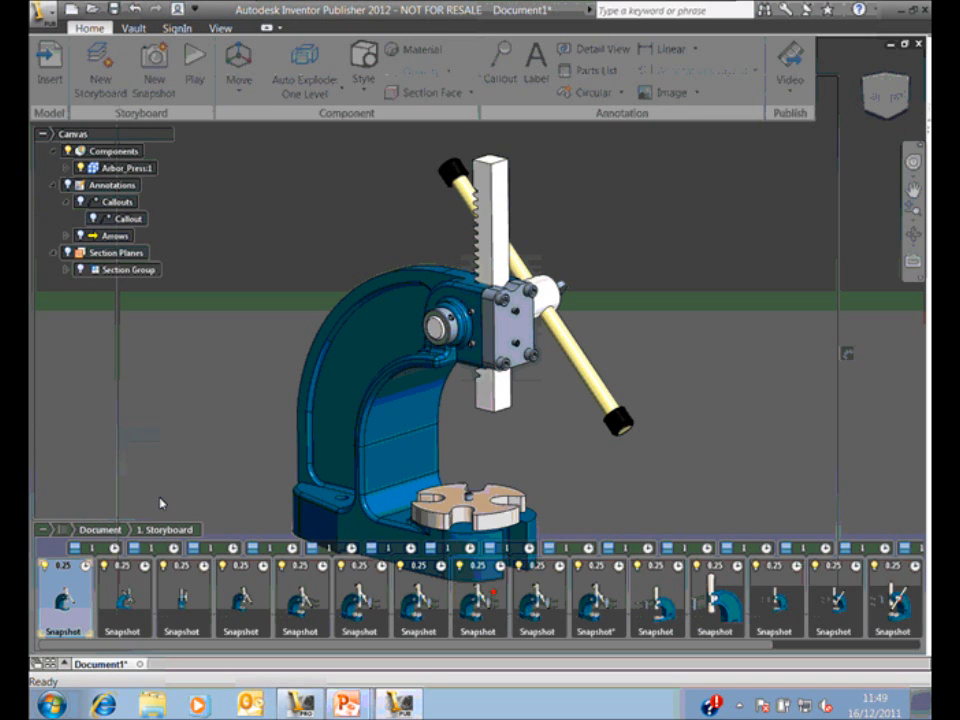
right_click(150, 520)
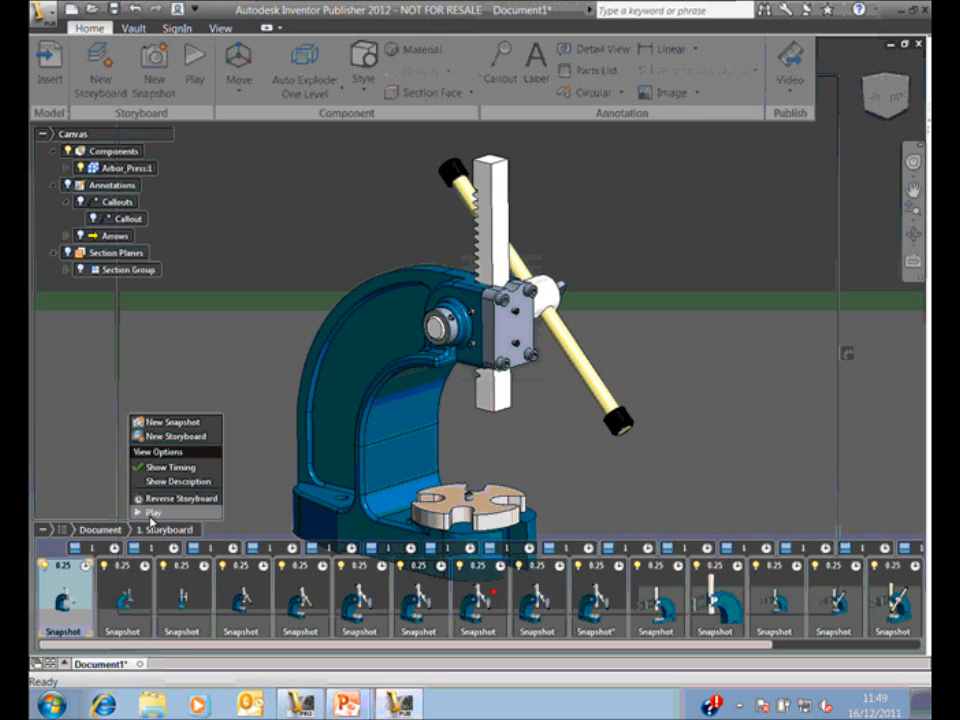
click(148, 513)
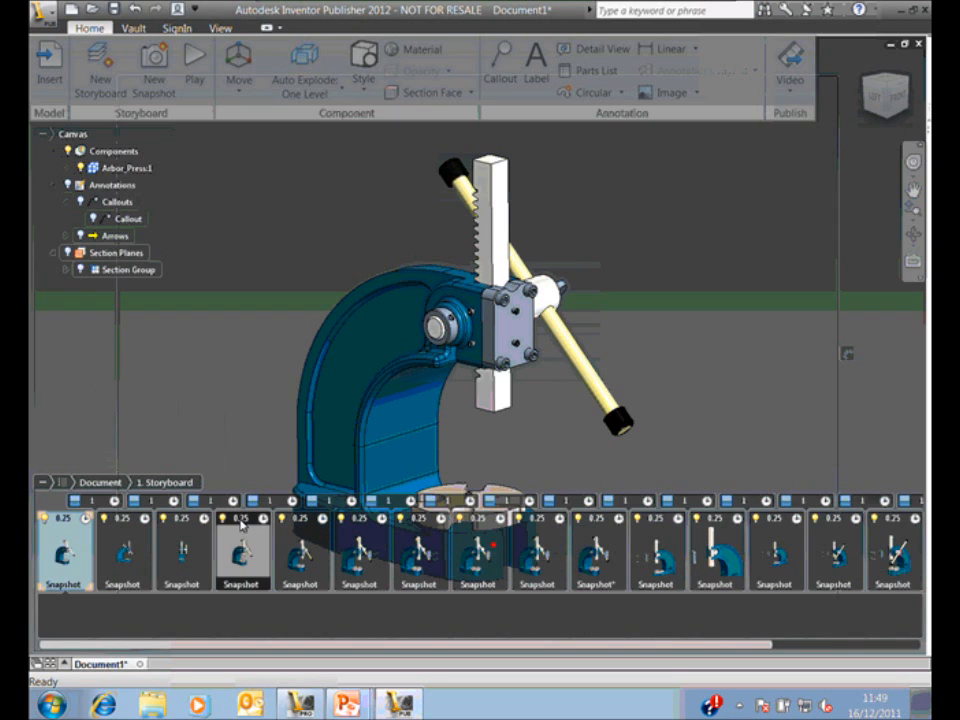
- Set the display time of the grub screw warning snapshot to 4
click(482, 520)
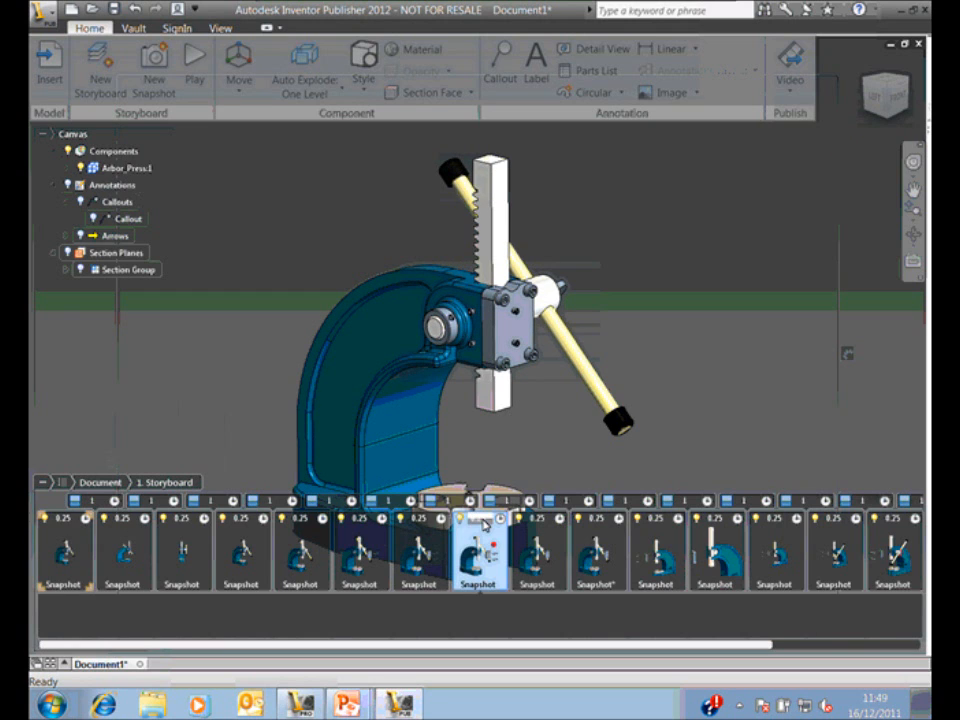
double_click(470, 521)
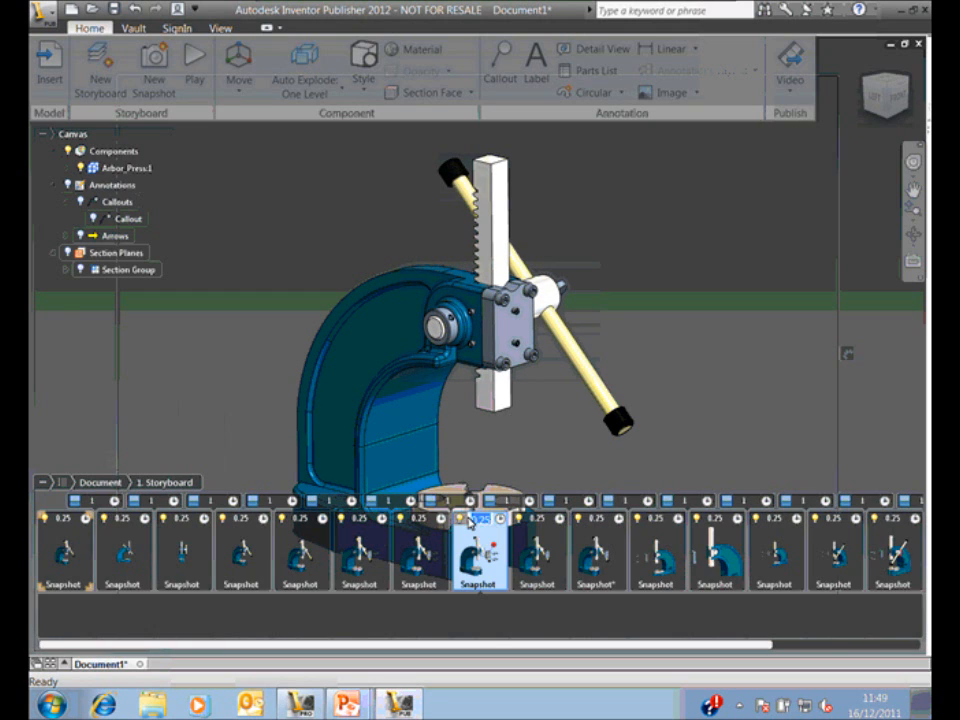
text(4)
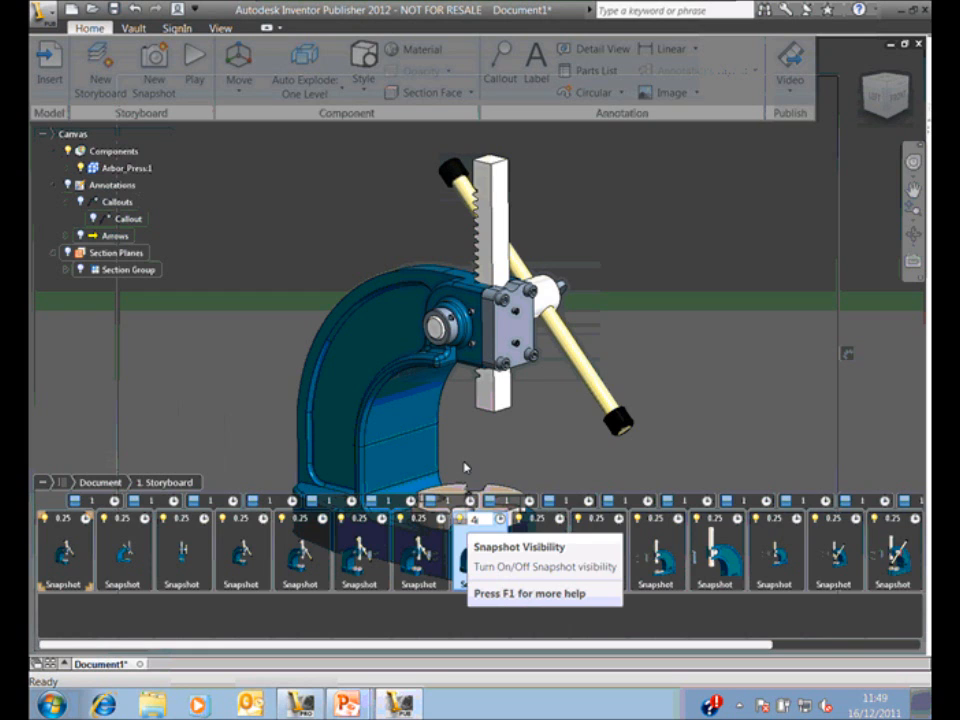
key(Return)
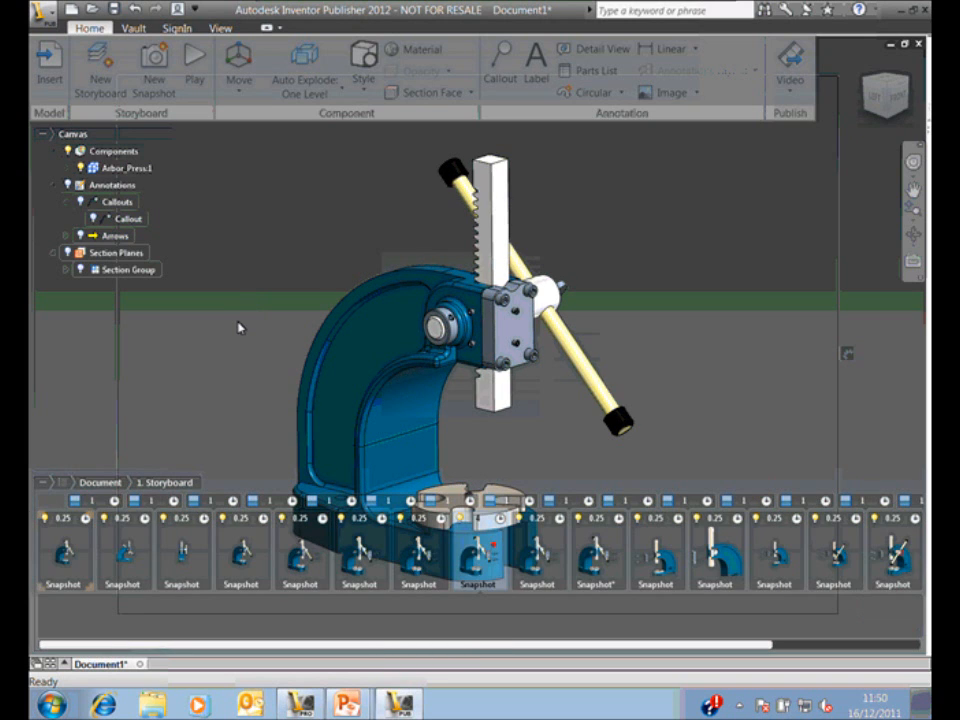
- Add the description "Do not remove grub screws" to the grub screw warning snapshot
click(495, 553)
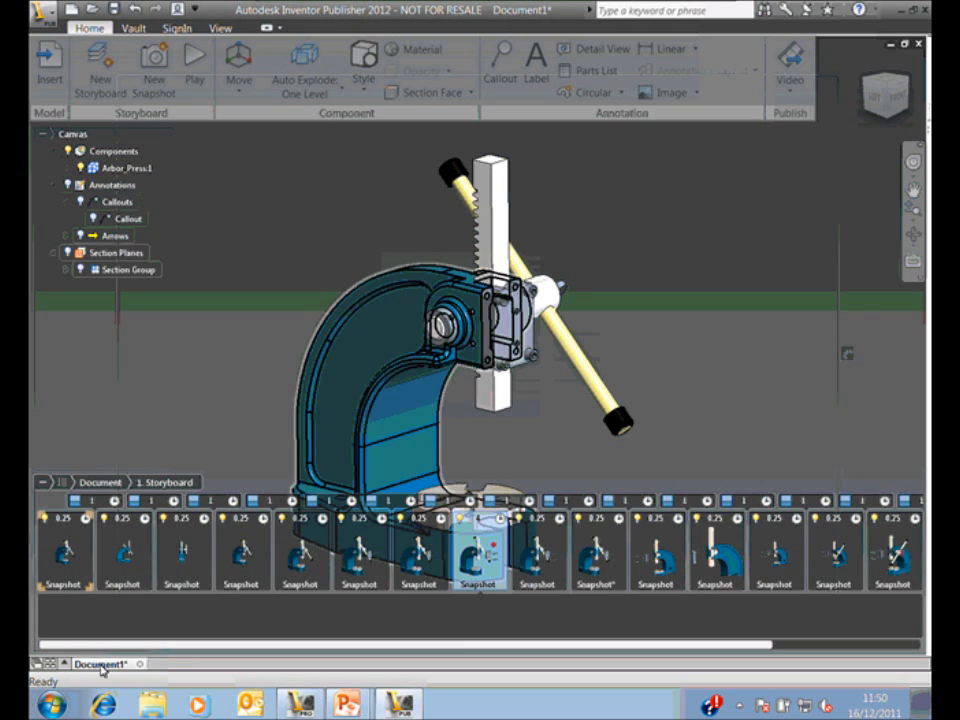
click(61, 611)
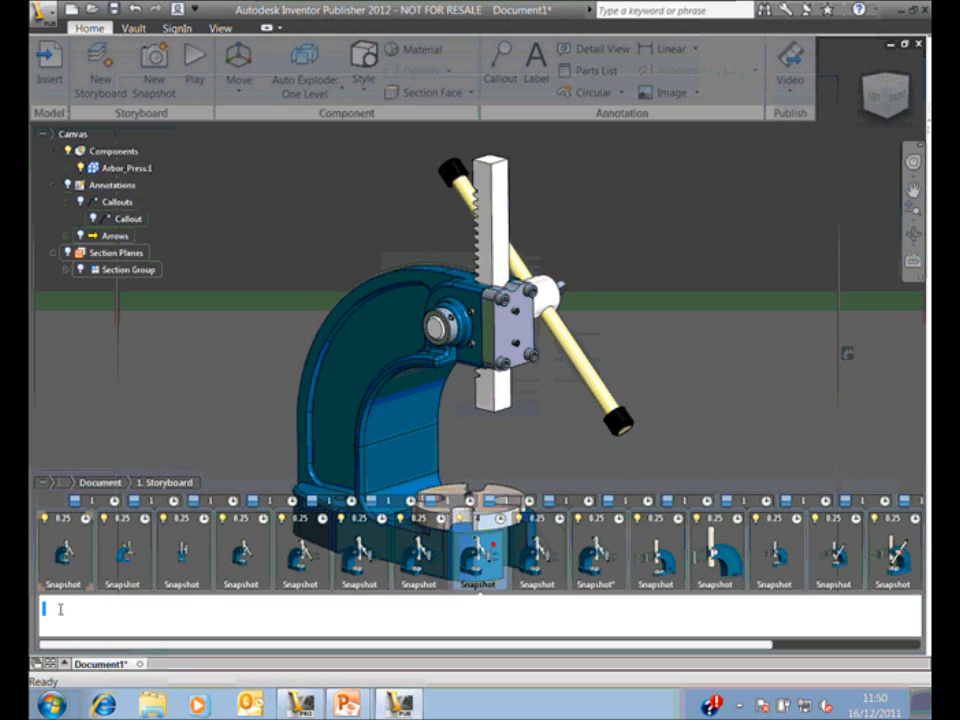
text(Do not remove)
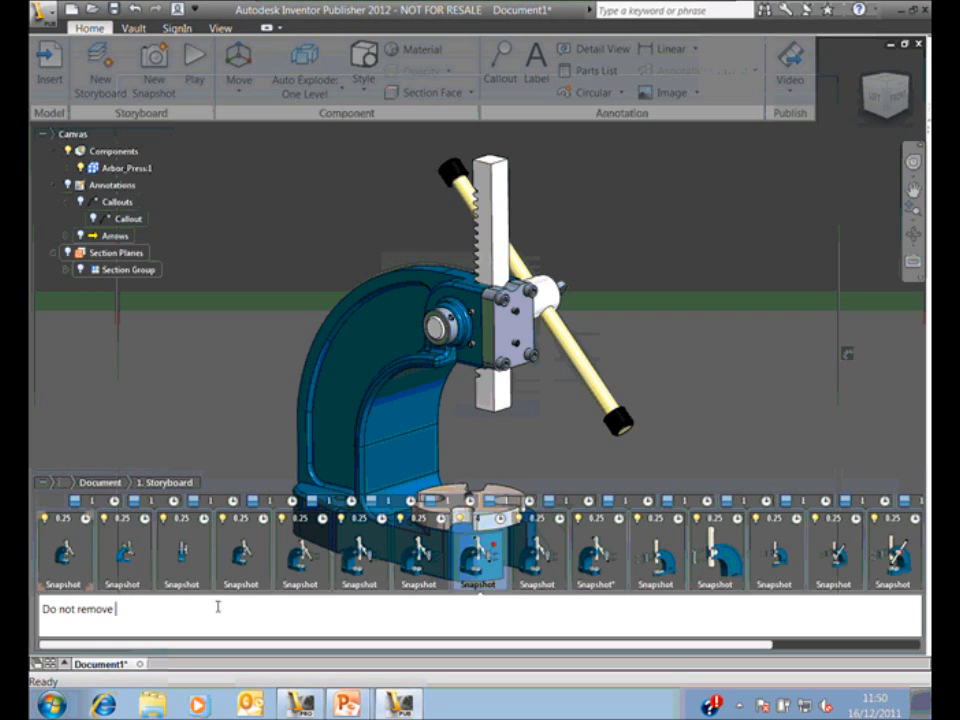
text(grub screws)
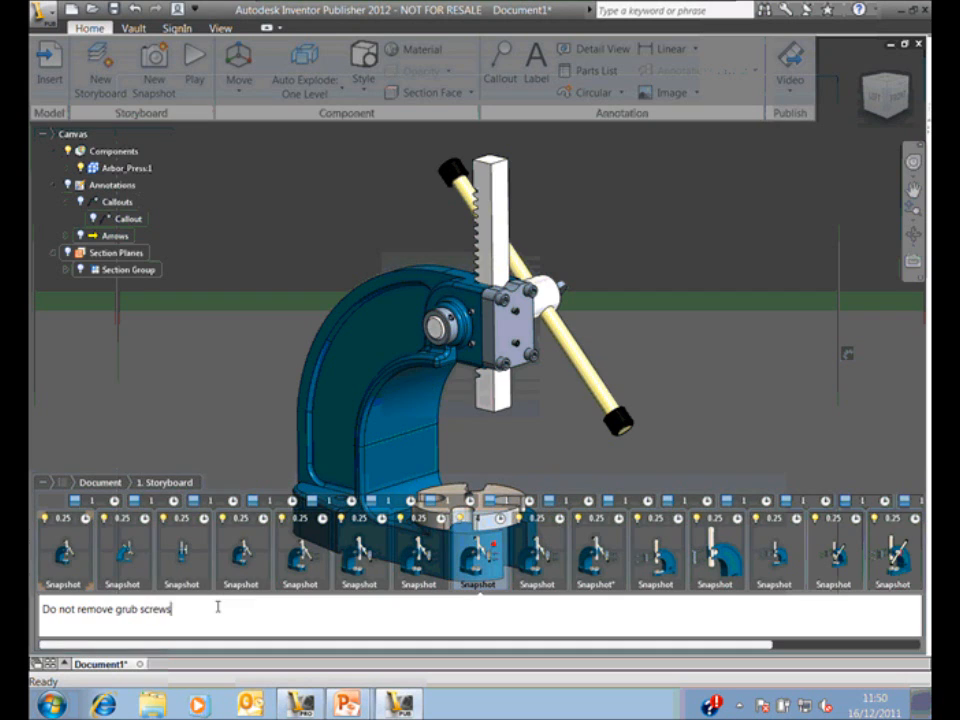
- Add the description "Arbor Press" to the first snapshot and hide the storyboard's timing and descriptions
click(84, 560)
click(64, 610)
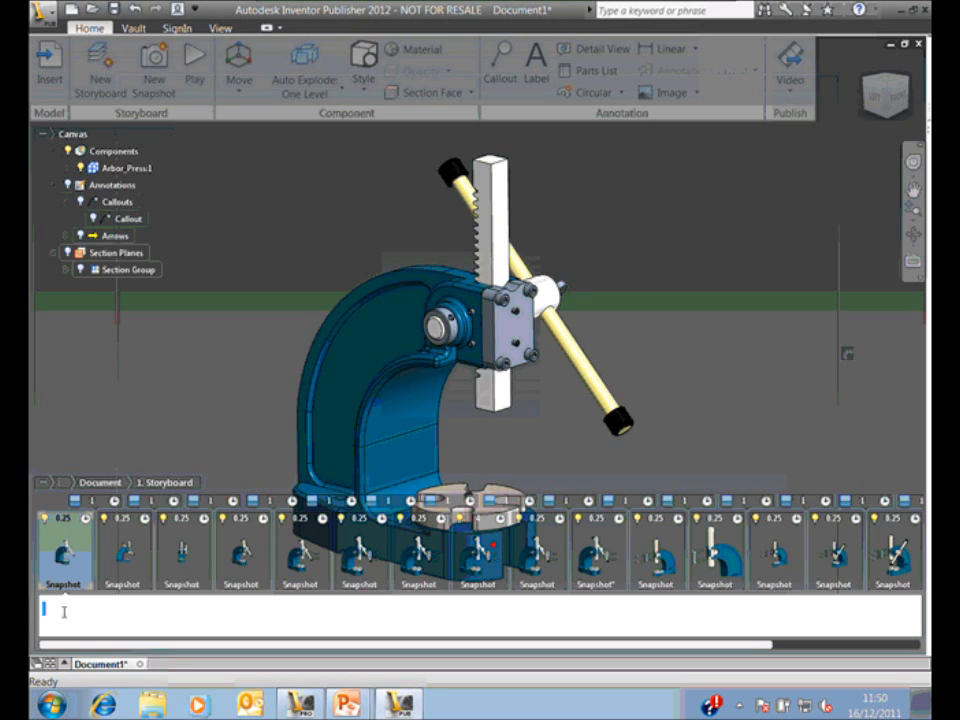
text(Arbor Press)
click(150, 405)
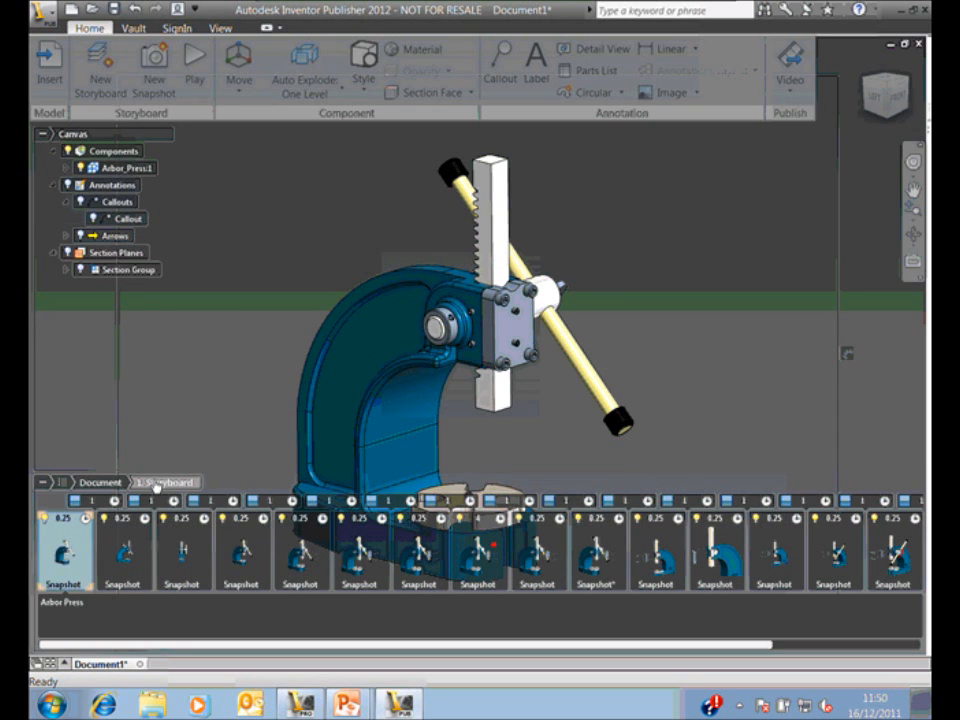
right_click(155, 478)
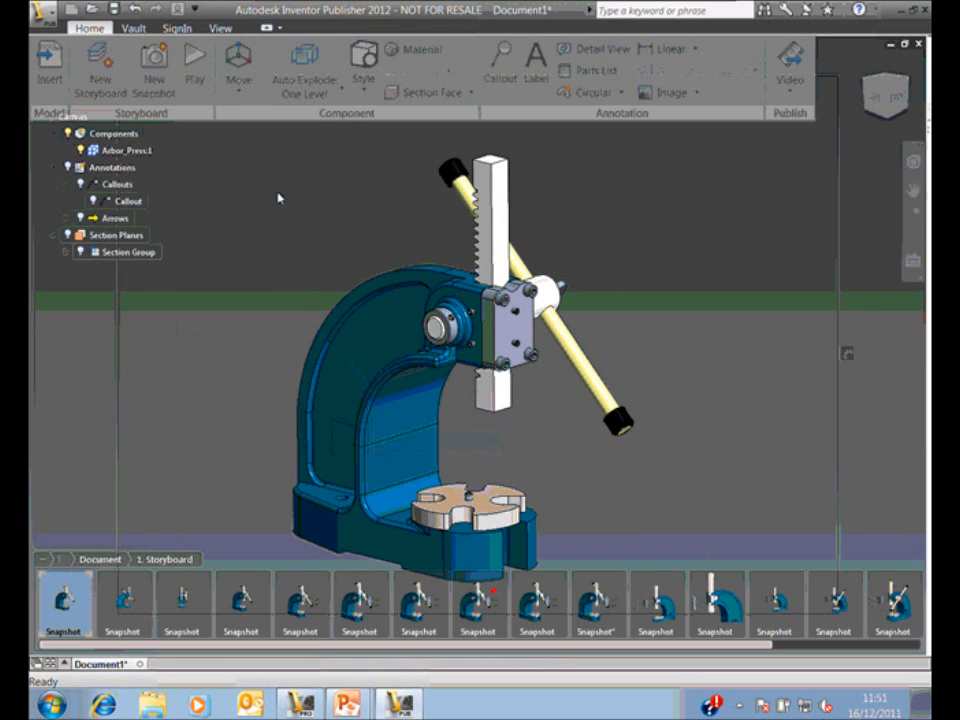
- Look through the available publishing formats and open a new blank document in Microsoft Word
click(786, 98)
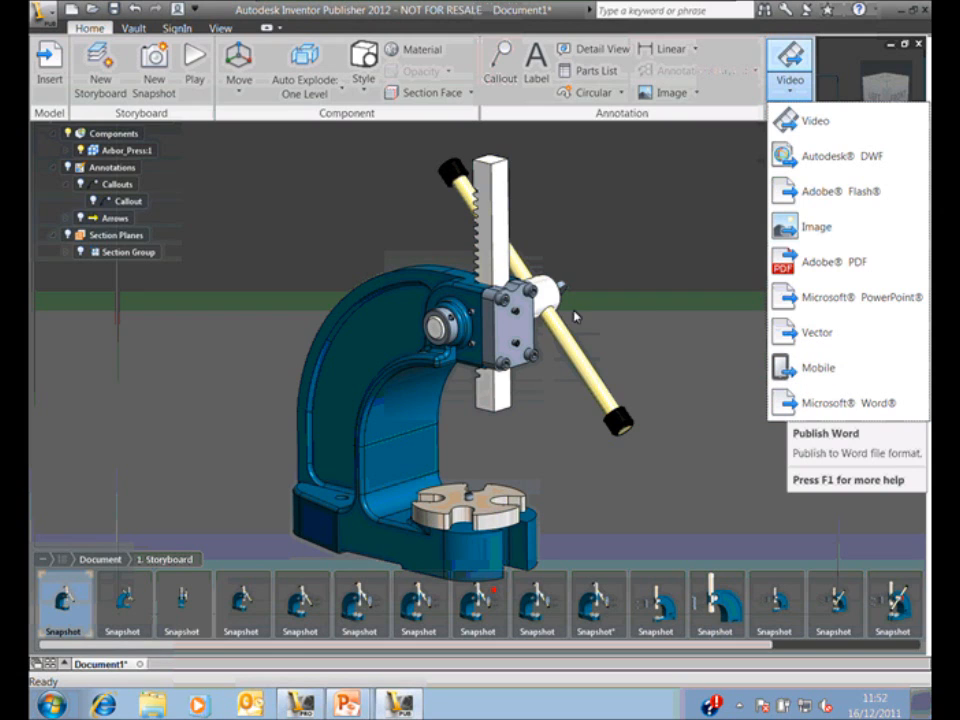
click(82, 628)
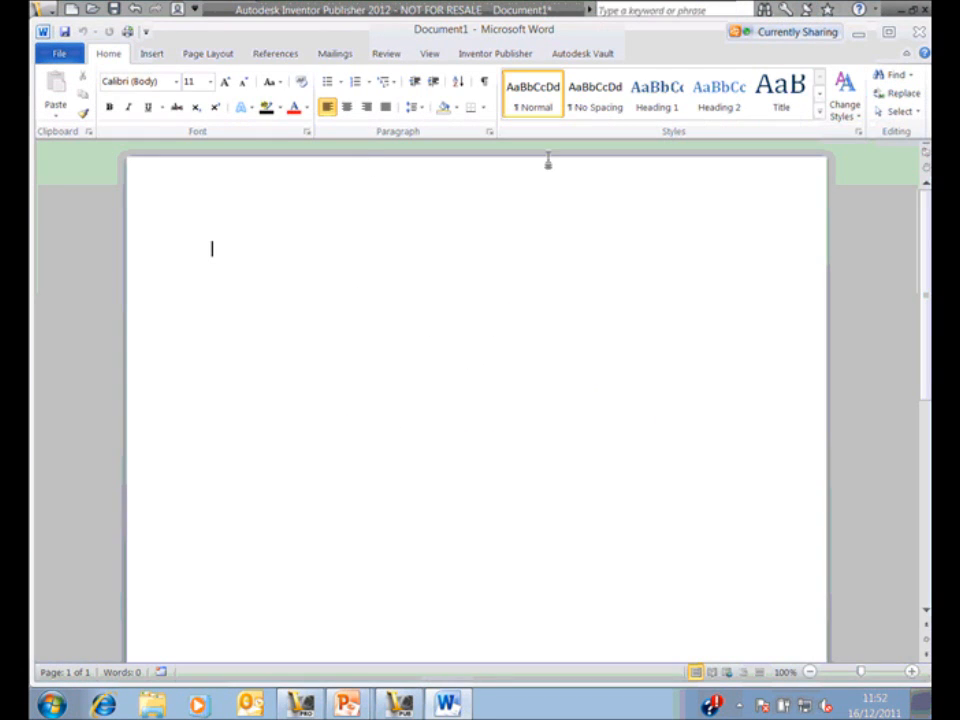
- Link the Publisher1.ipb file to the Word document and browse its storyboard snapshots and update view
click(495, 54)
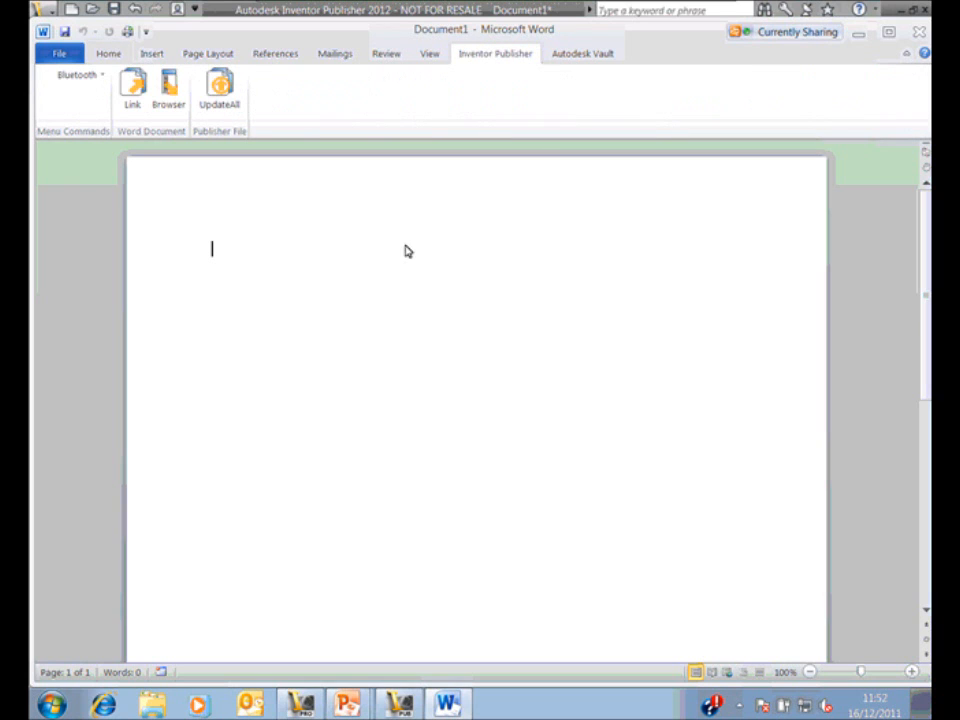
click(128, 82)
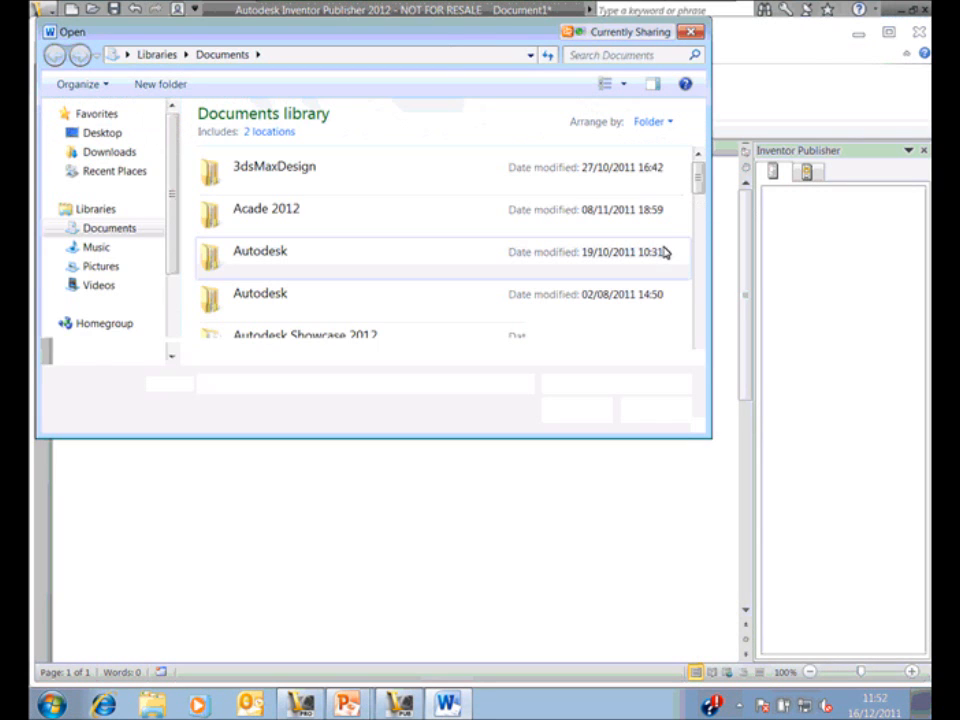
scroll(693, 349, down, 5)
click(590, 337)
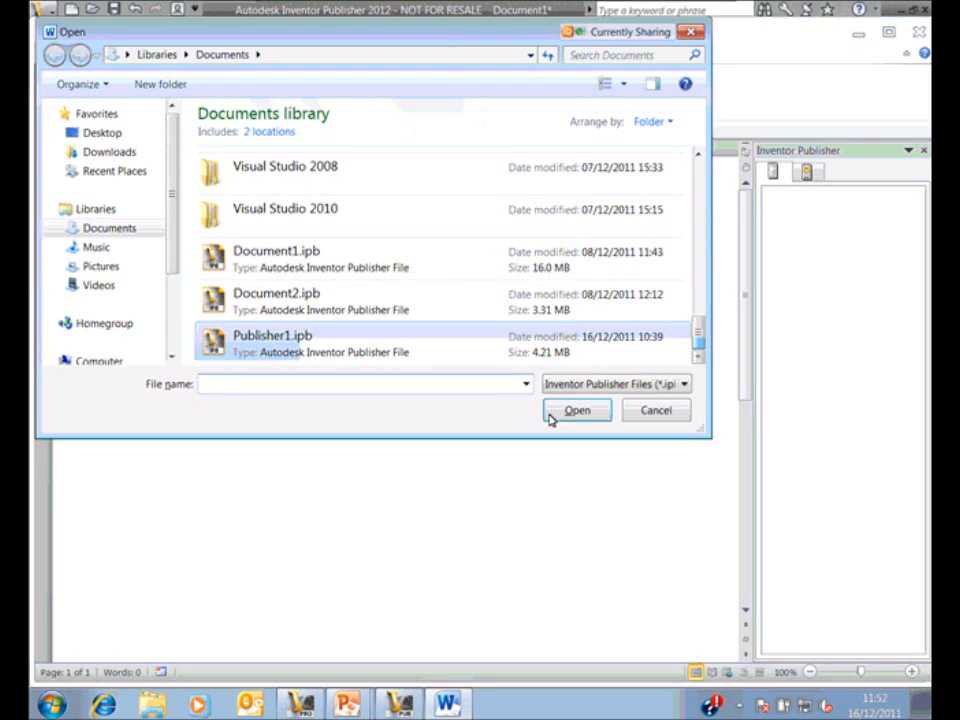
click(553, 412)
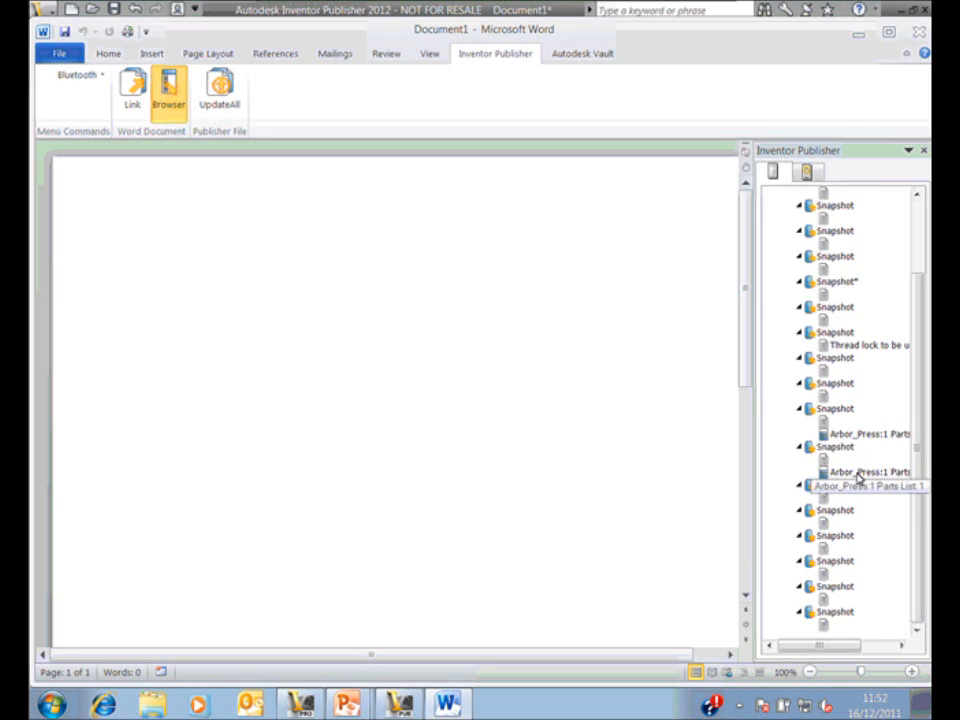
drag(915, 319, 920, 240)
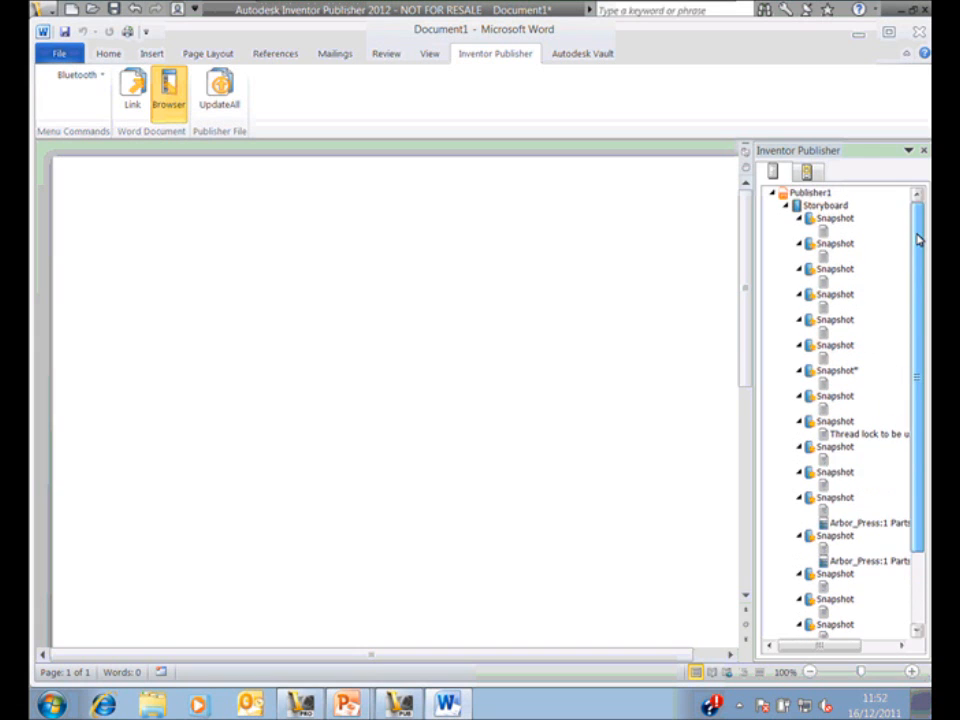
click(806, 172)
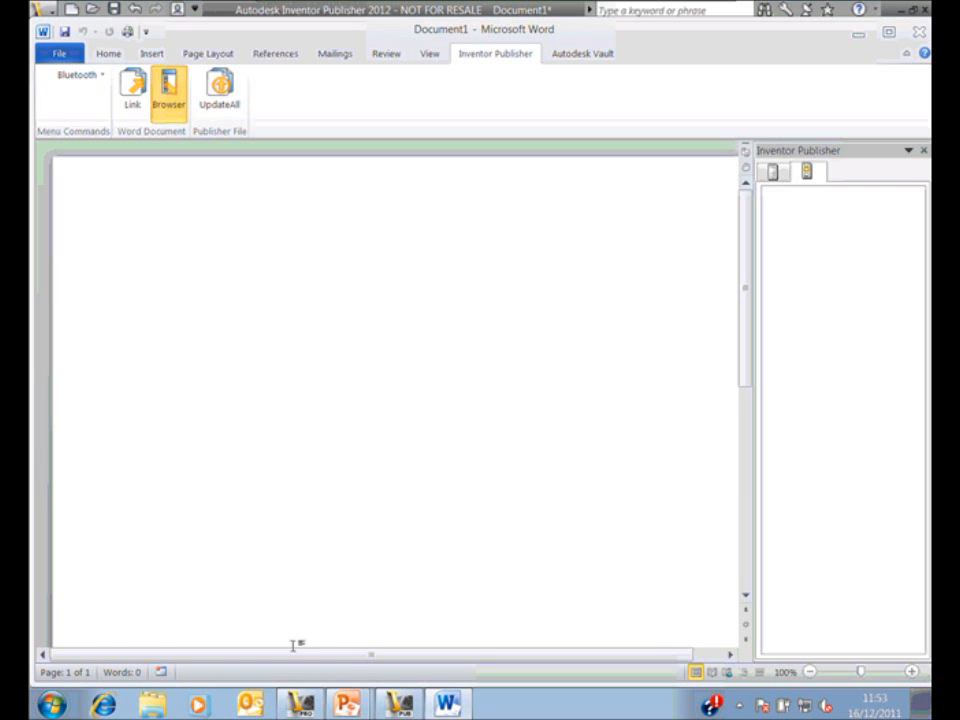
- Switch to Inventor, set the lever arm's extrusion distance to 8 in Arbor_Press.iam, return to the assembly and save it
click(301, 698)
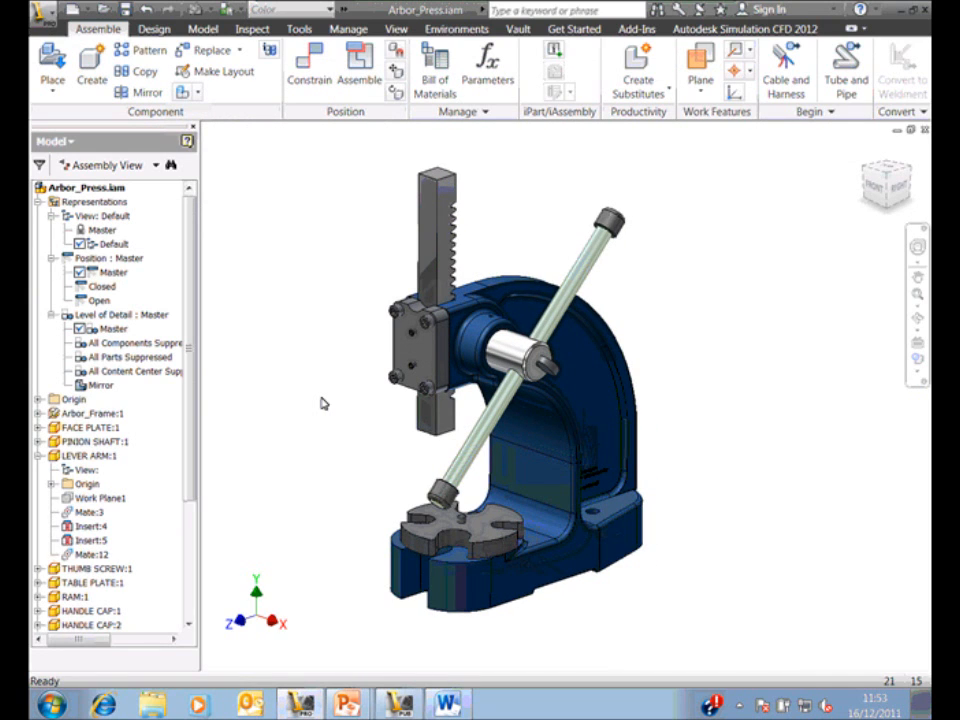
click(540, 332)
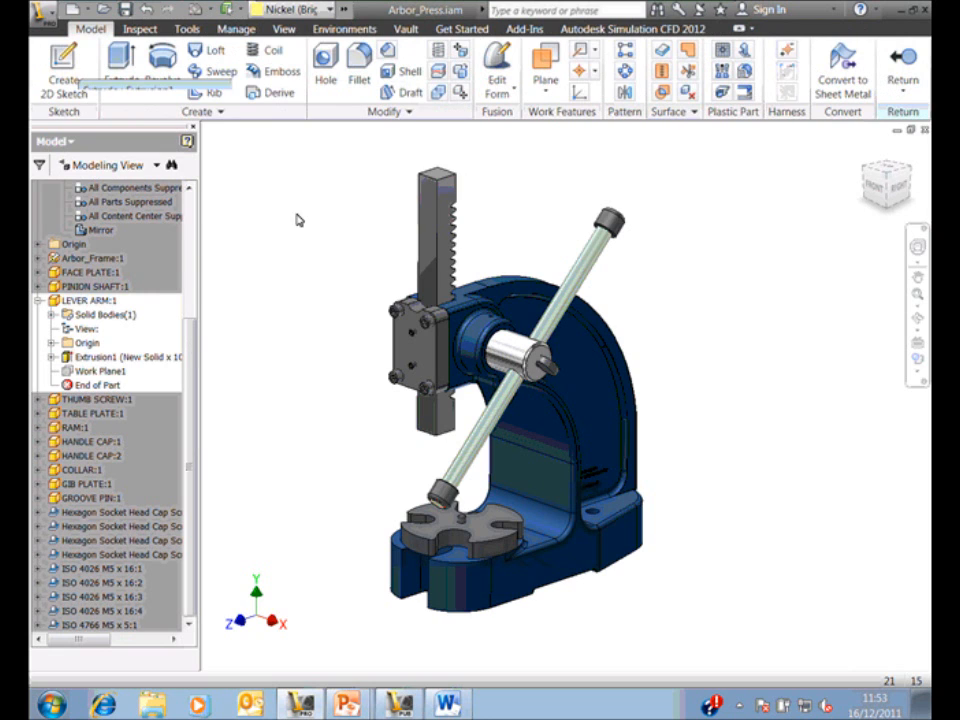
text(8)
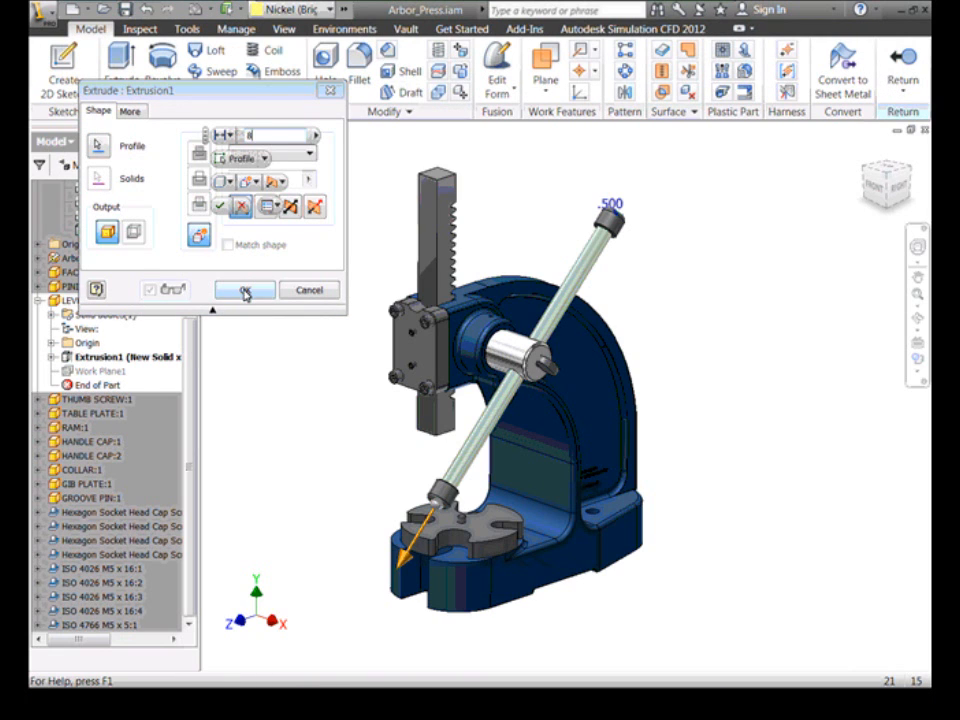
click(244, 290)
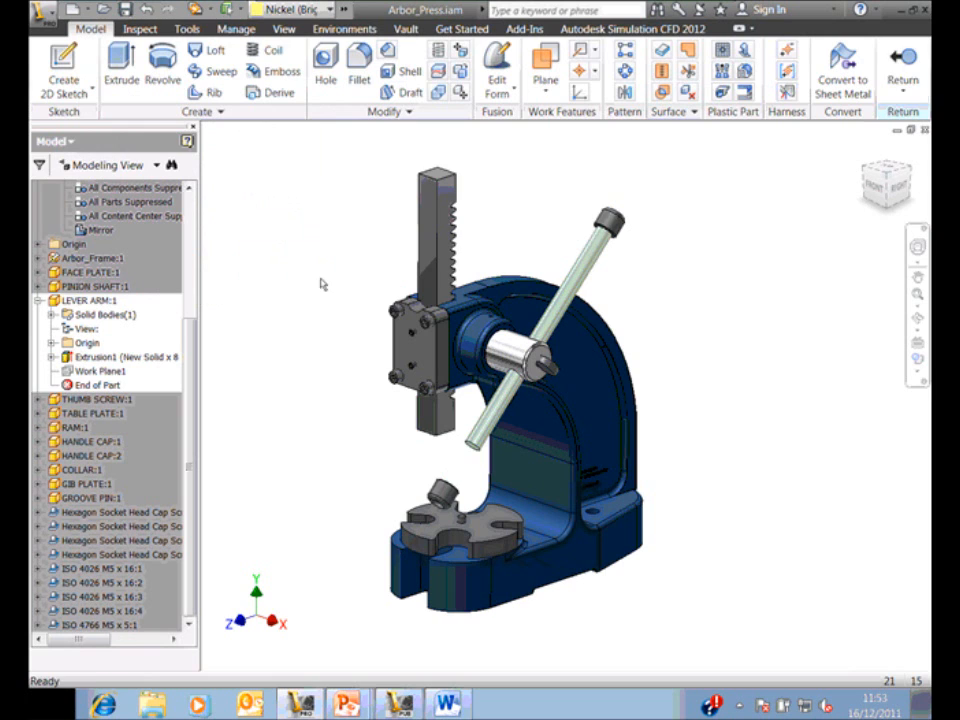
click(902, 68)
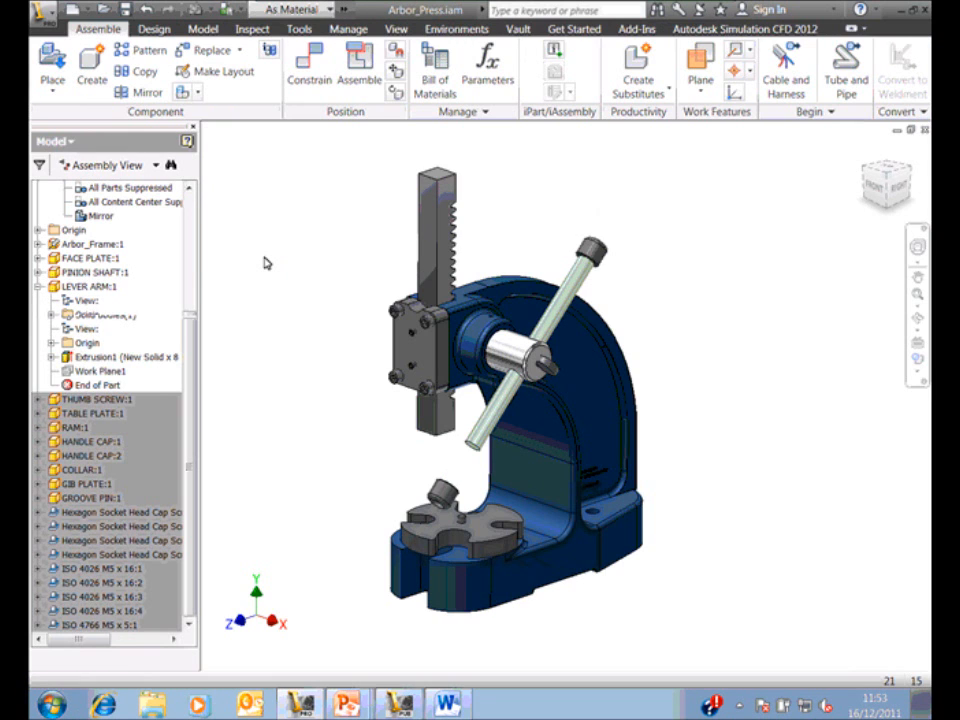
key(ctrl+s)
click(561, 291)
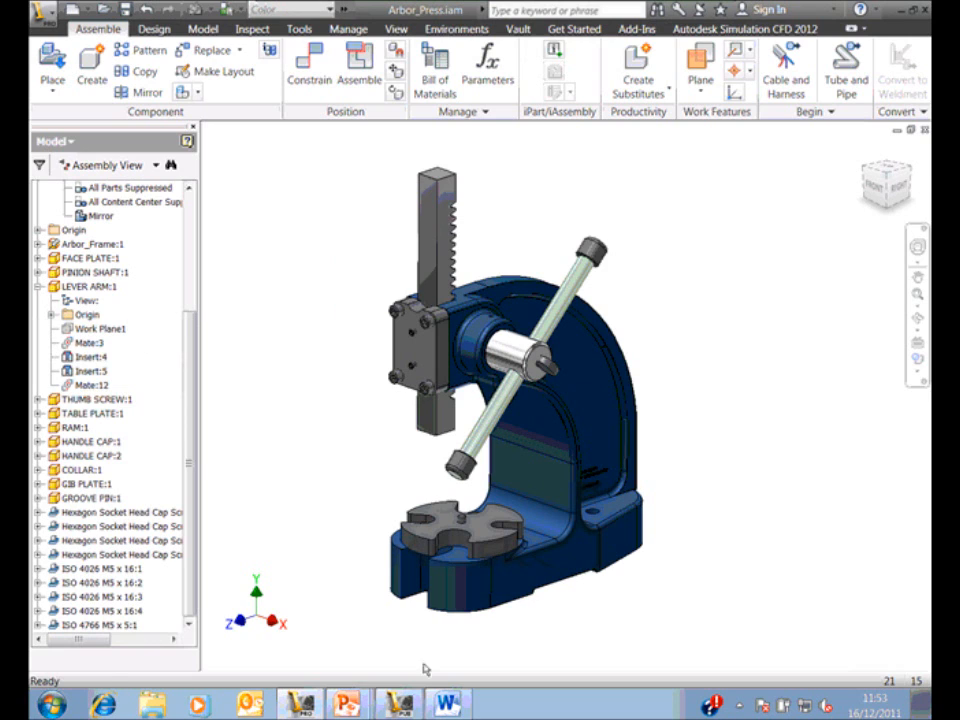
- Check the linked file in Word, then in Inventor Publisher update all components from their source files
click(449, 705)
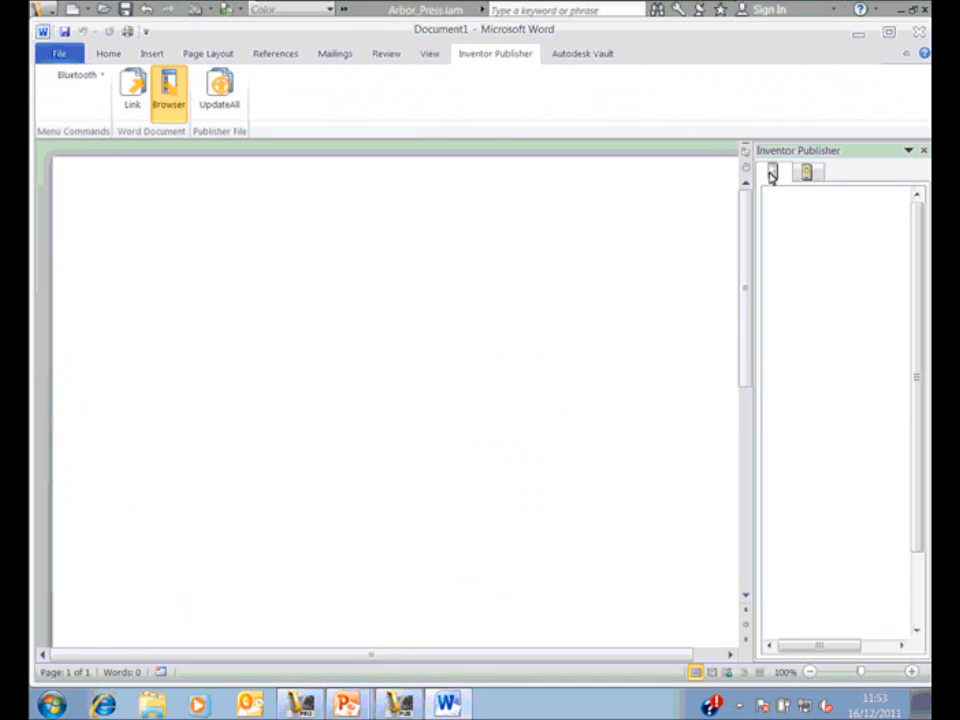
click(806, 172)
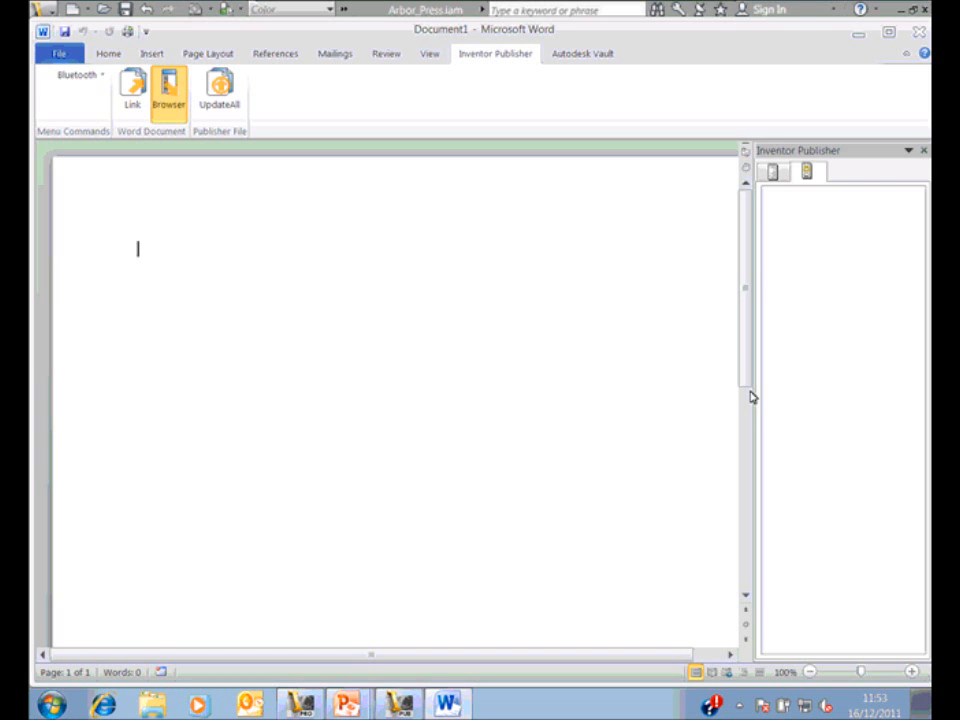
click(400, 705)
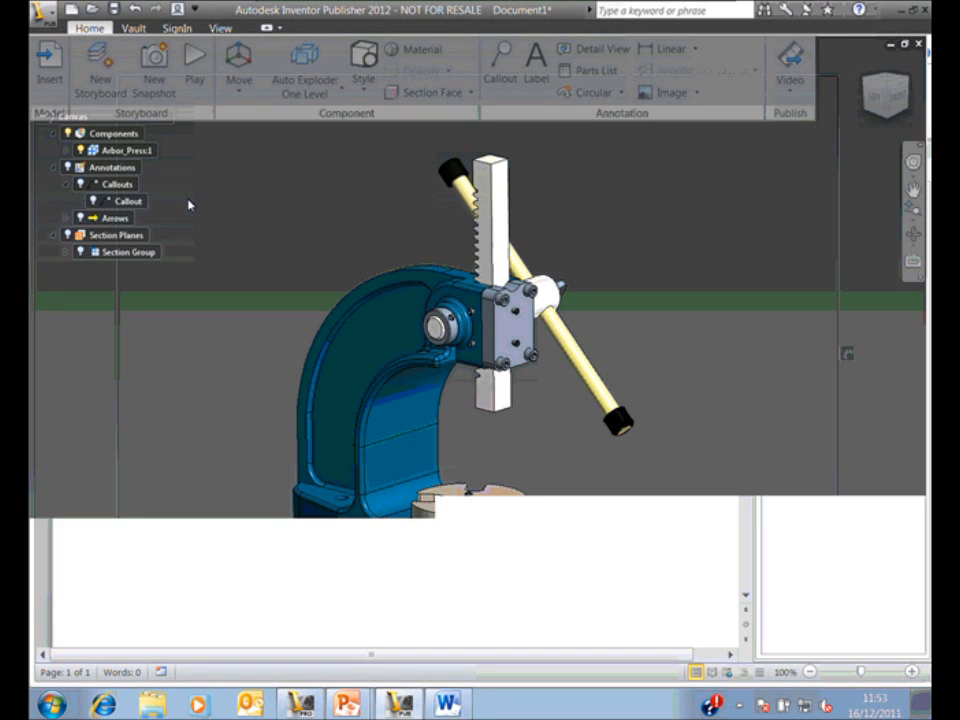
click(55, 135)
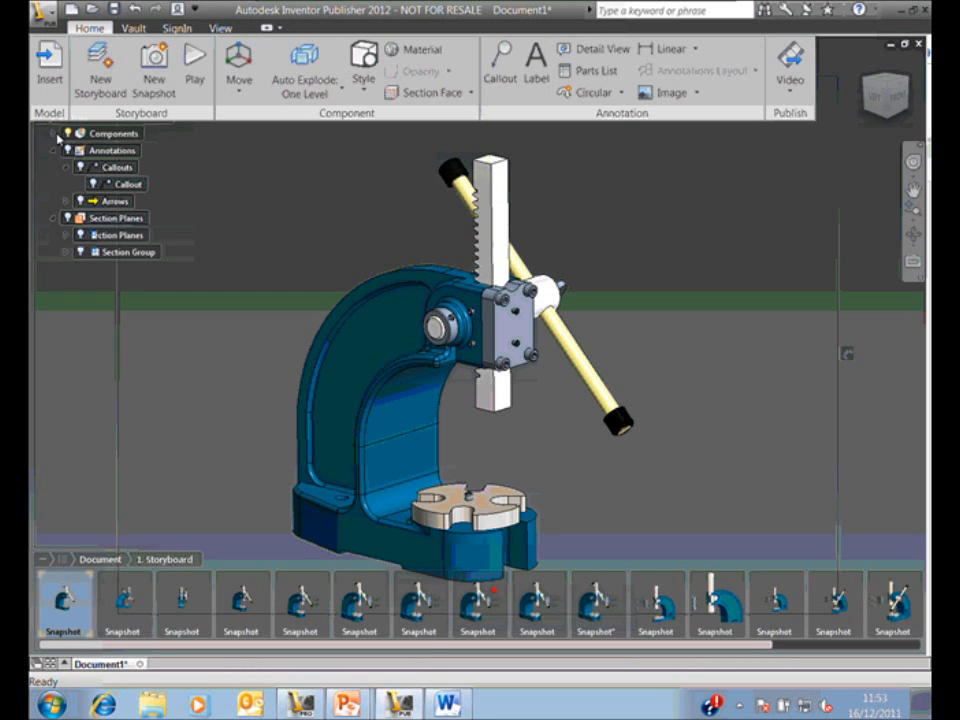
right_click(90, 135)
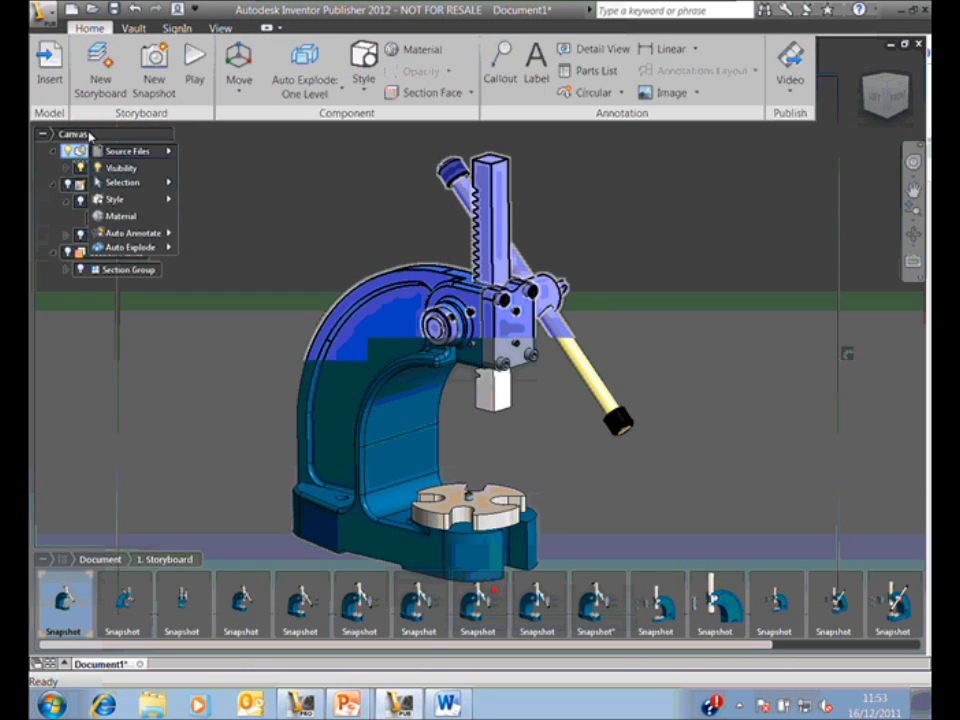
mouse_move(130, 151)
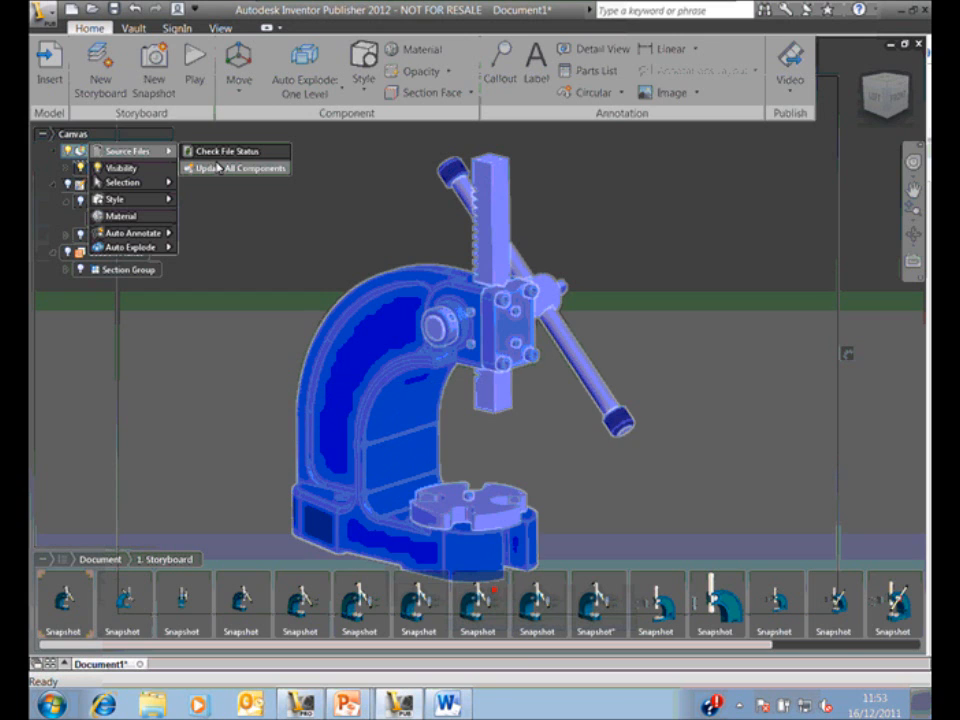
click(218, 168)
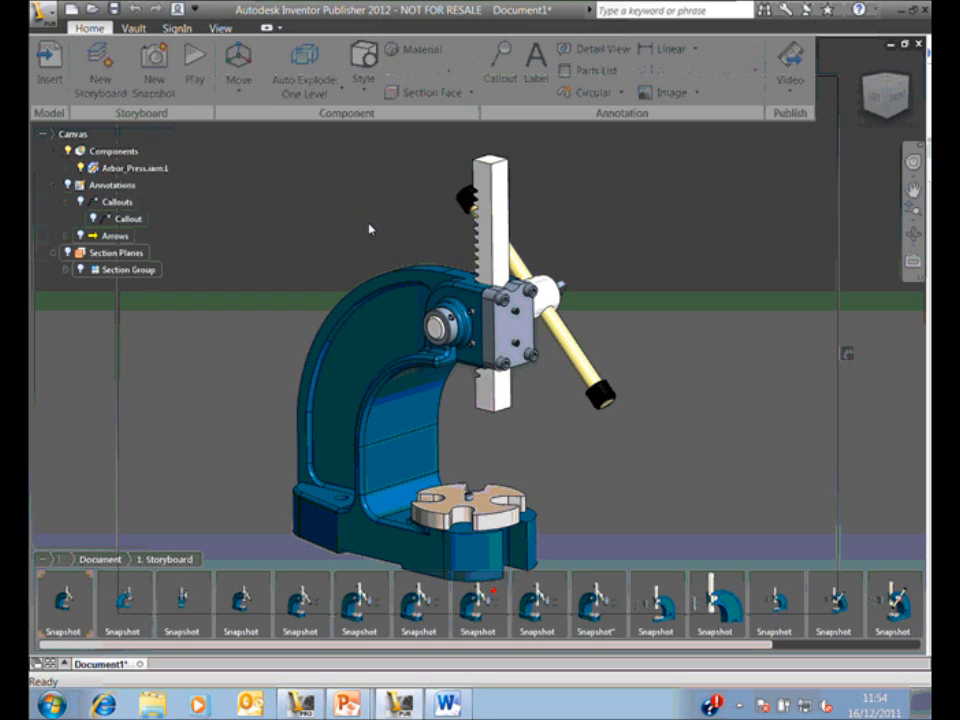
middle_drag(368, 227, 380, 215)
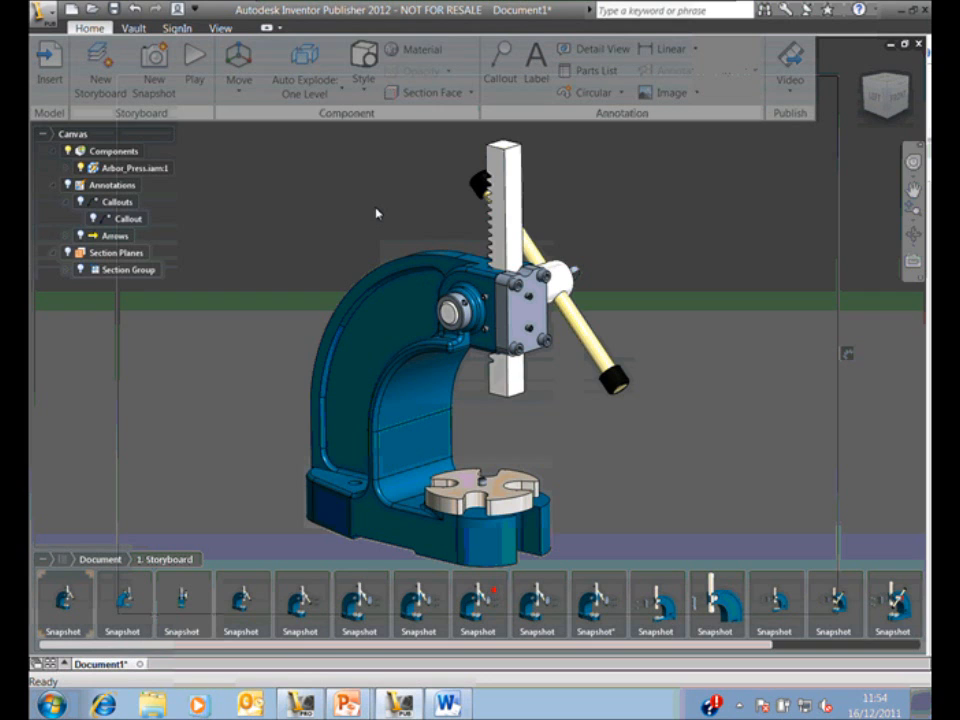
shift+middle_drag(315, 224, 320, 230)
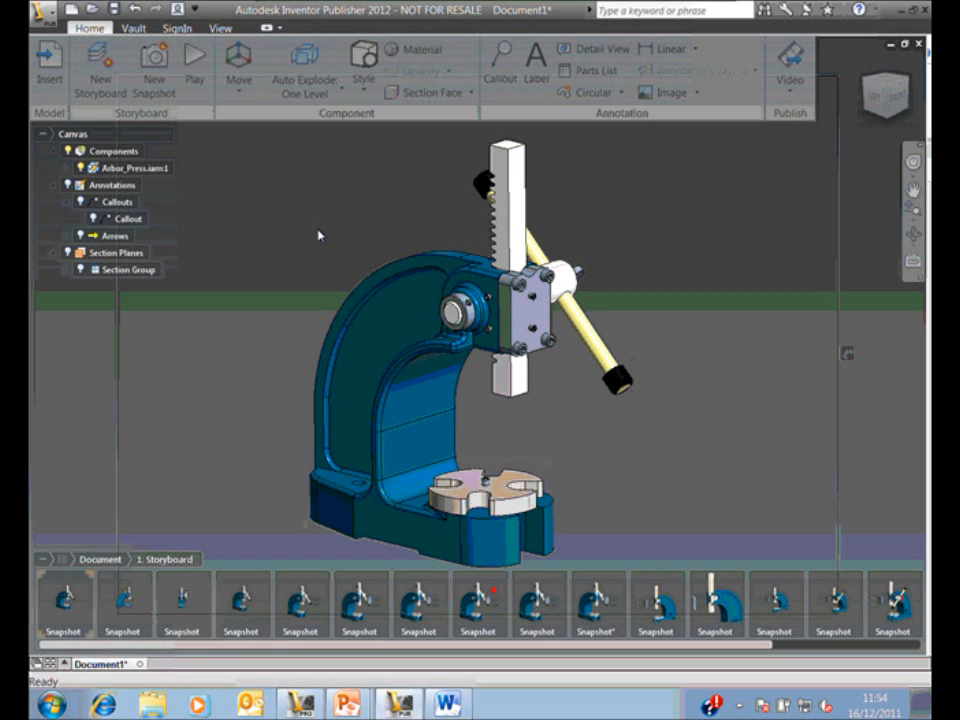
- In Inventor Publisher, create a ballooned parts list for Arbor_Press:1 on the exploded snapshot, keeping the obscured part in the list
click(447, 706)
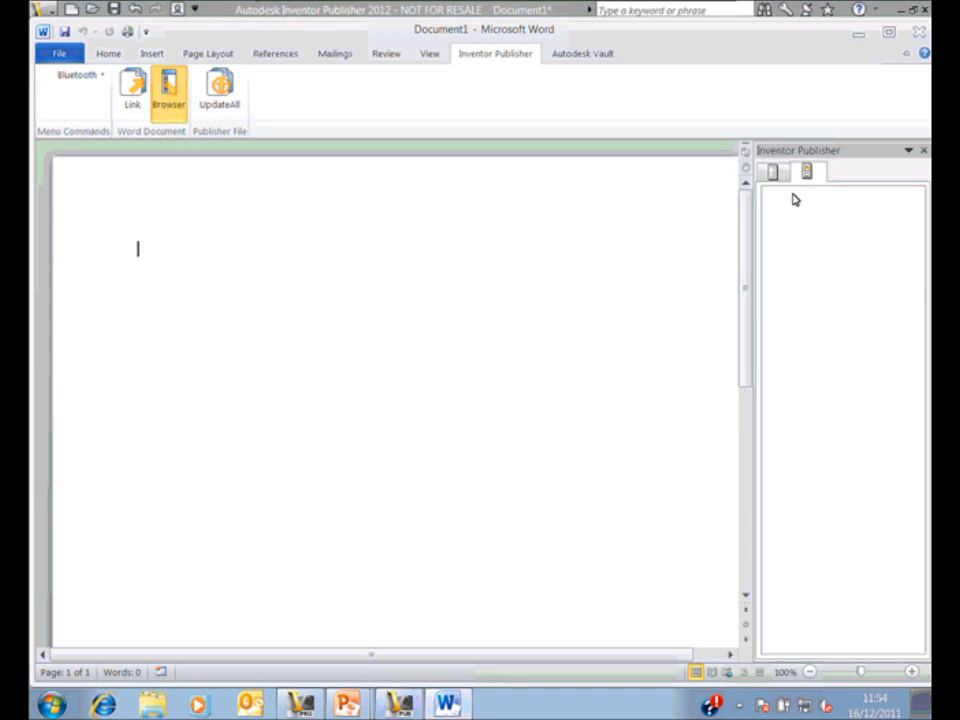
click(772, 171)
click(397, 706)
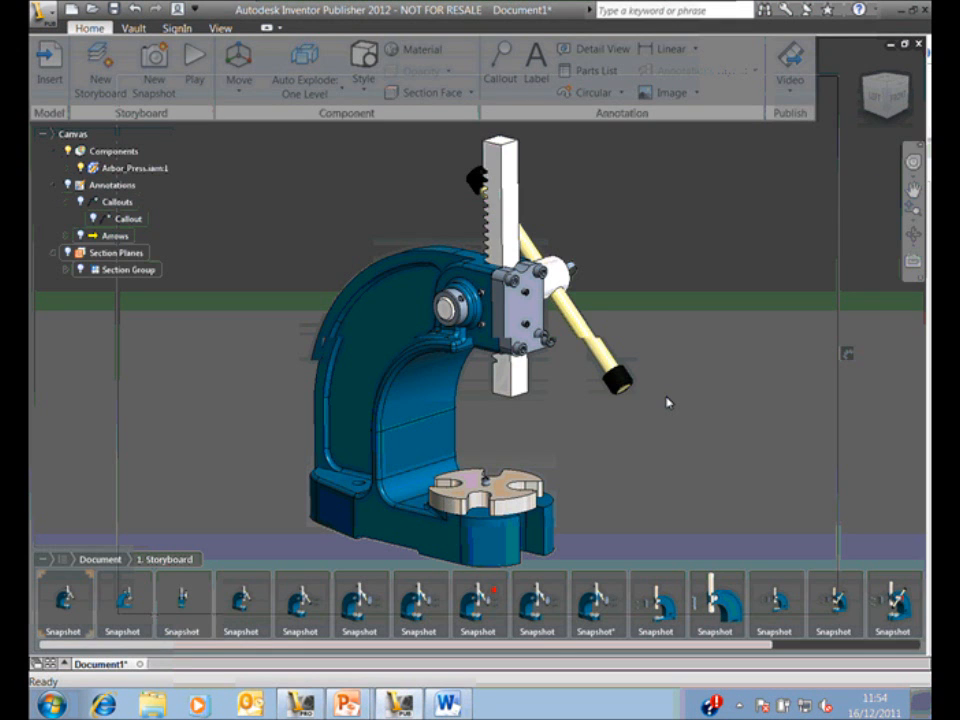
drag(726, 646, 872, 646)
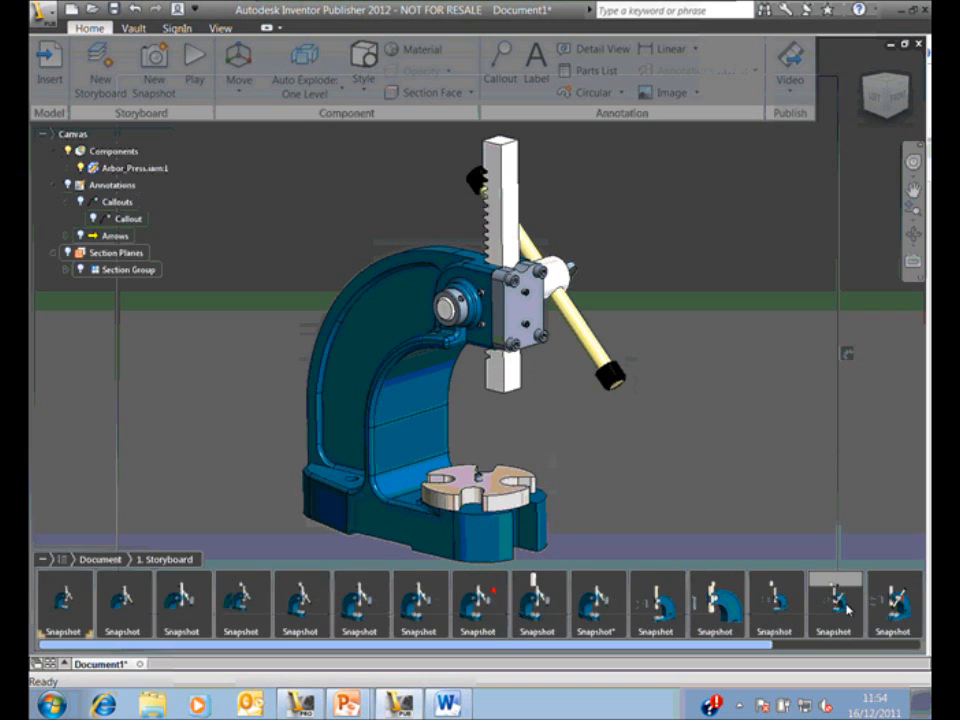
click(895, 608)
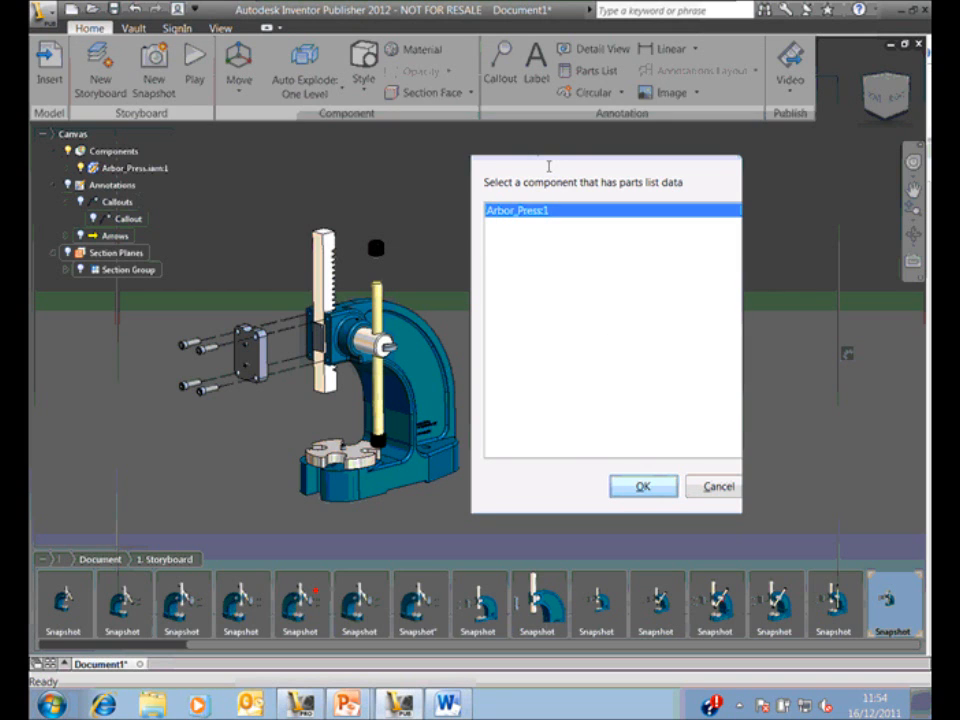
key(Return)
text(15)
click(677, 527)
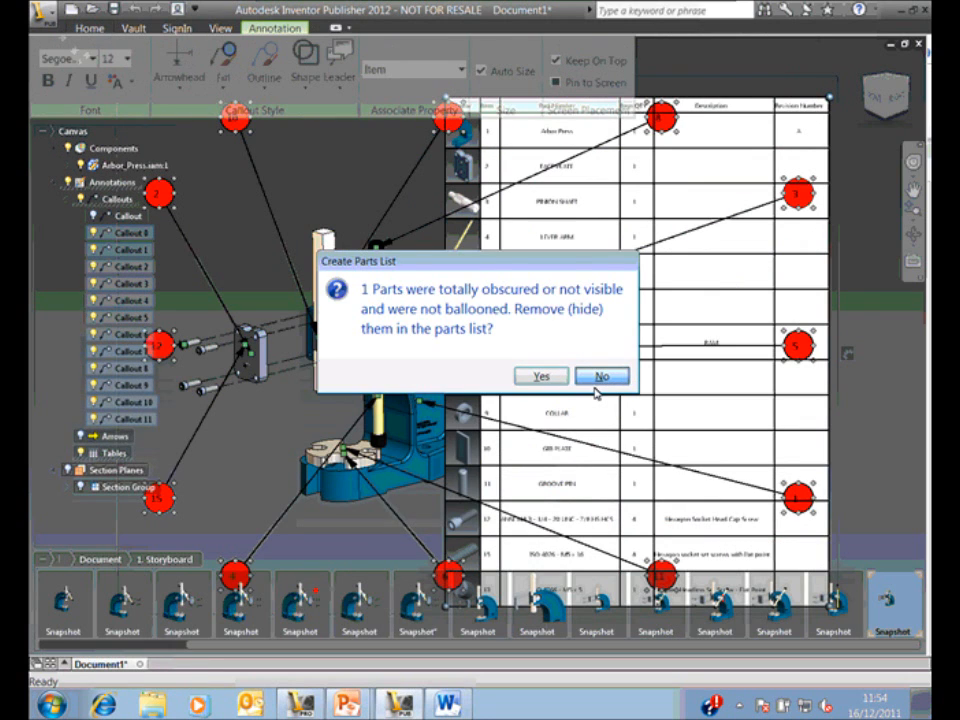
click(602, 378)
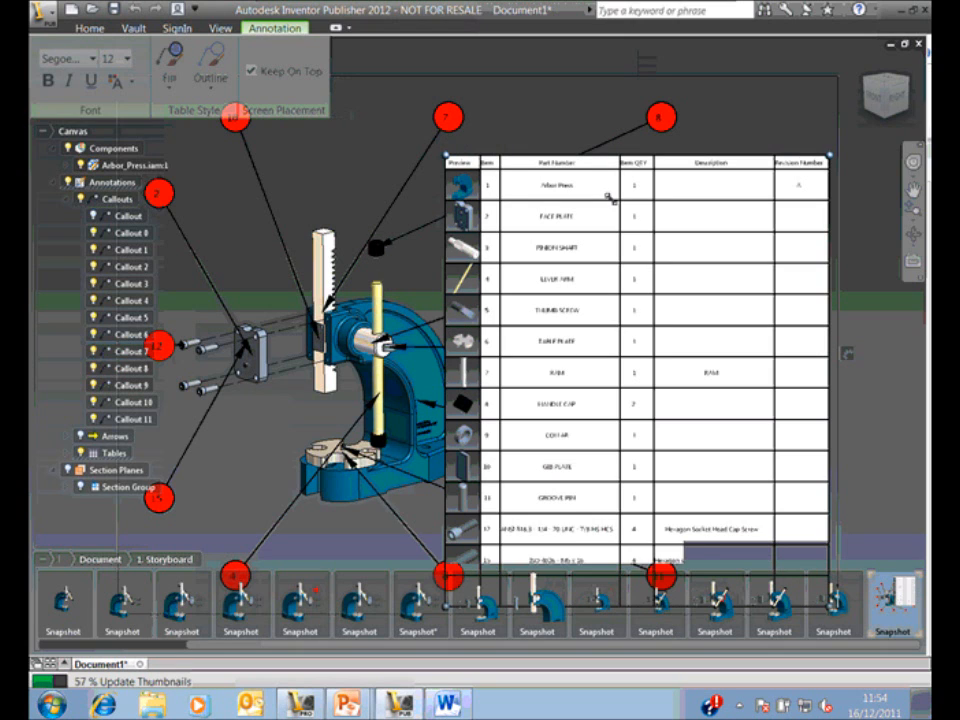
- Fit the parts list above the snapshot strip, hide all callouts and reposition the exploded press beside the table
drag(634, 203, 637, 181)
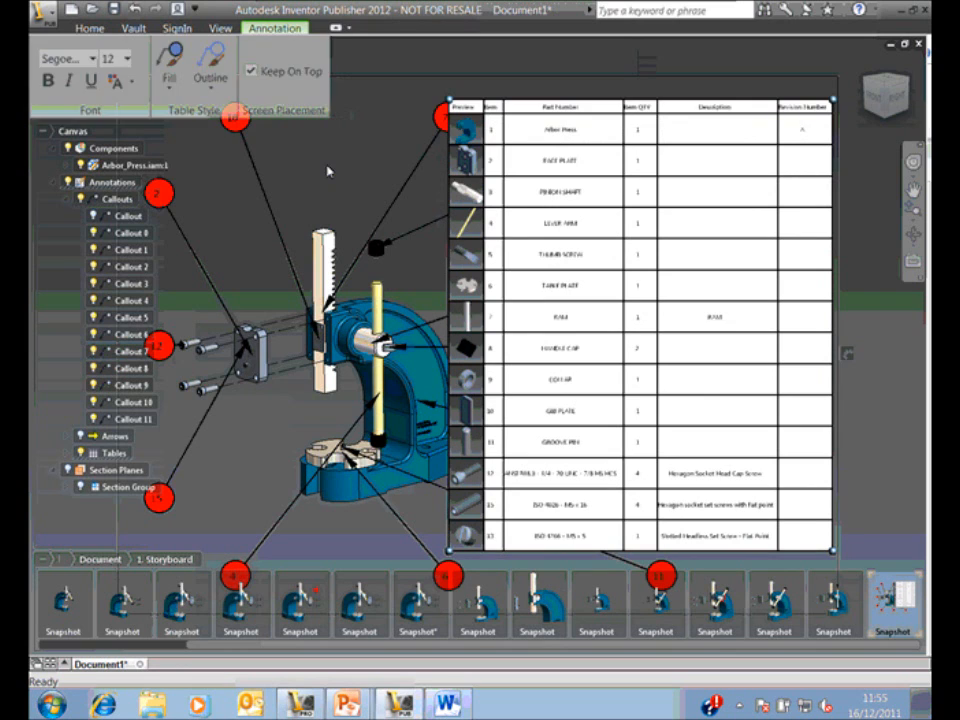
middle_drag(346, 183, 300, 171)
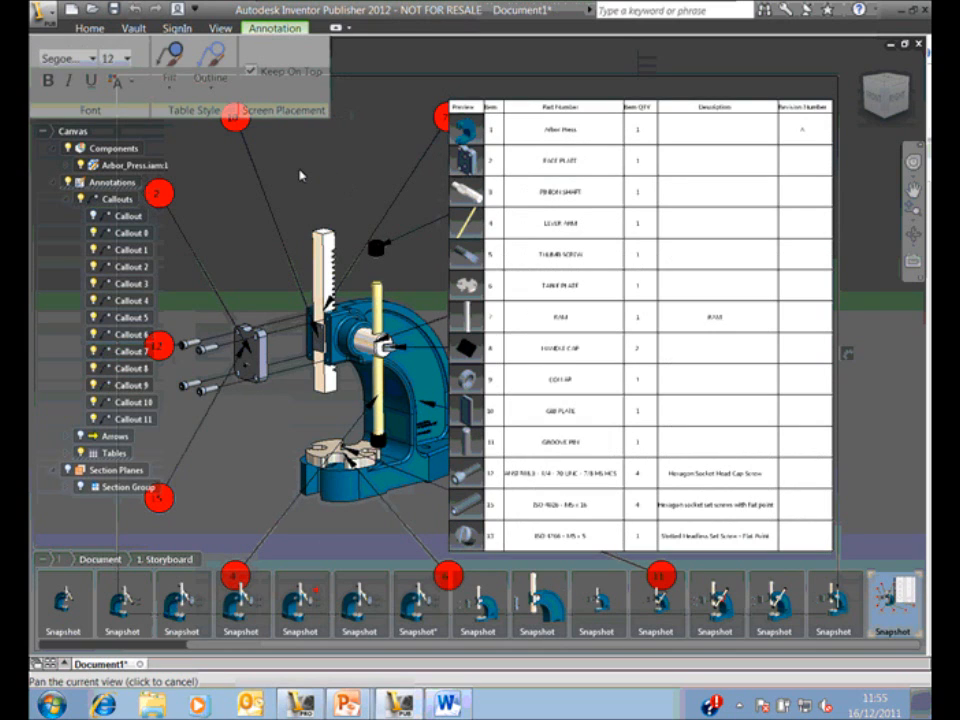
click(125, 232)
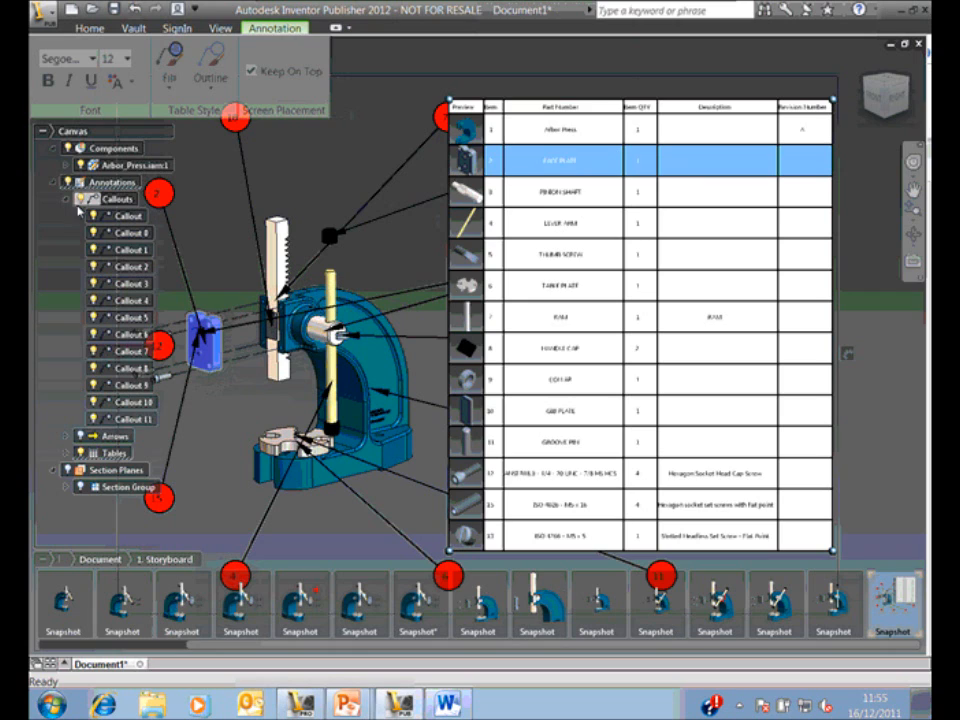
click(80, 200)
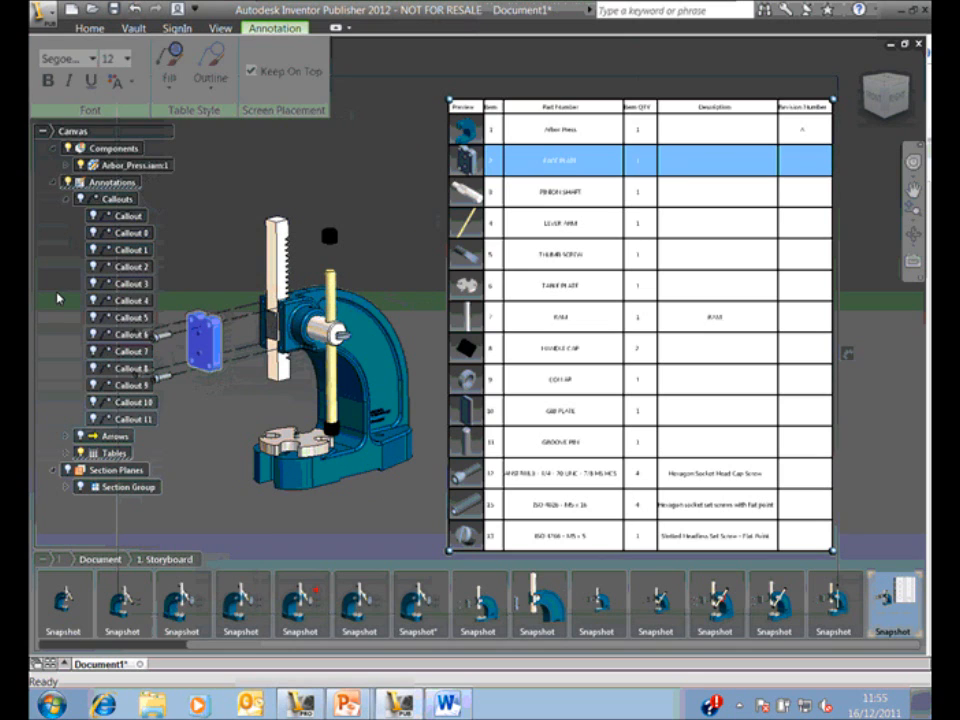
click(195, 243)
middle_drag(204, 242, 226, 232)
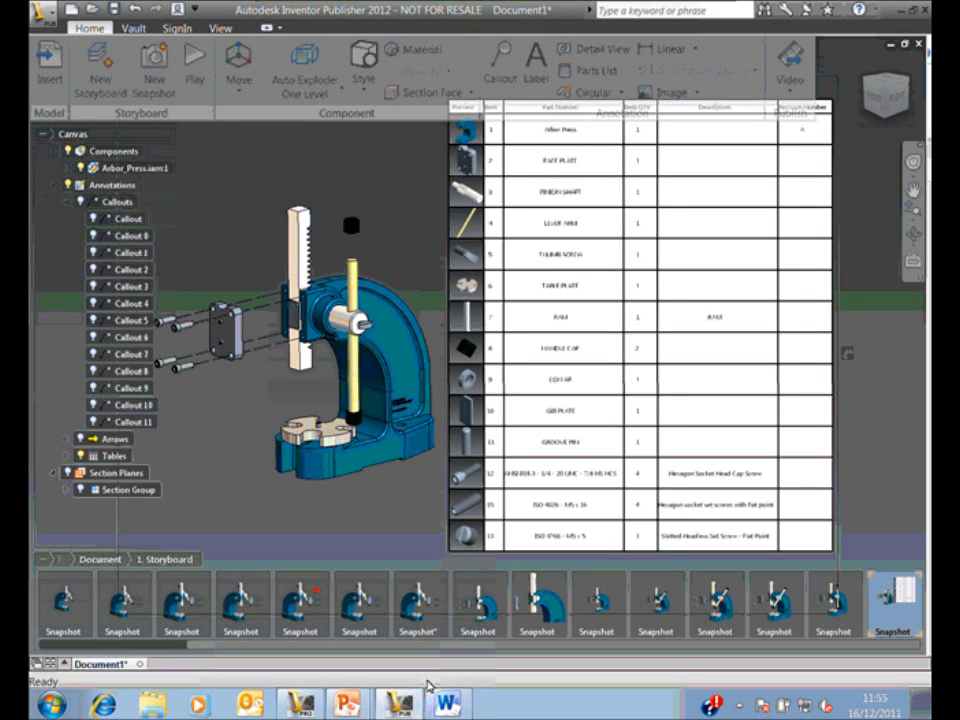
- Examine the linked storyboard content and update view in Word against the updated snapshot in Inventor Publisher
click(446, 704)
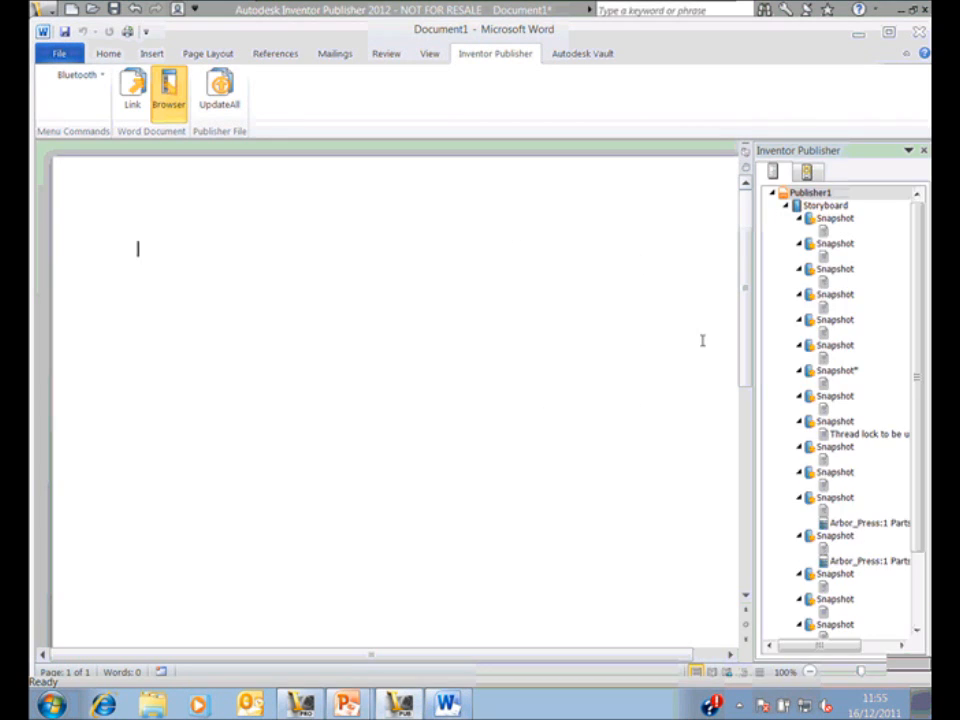
click(775, 175)
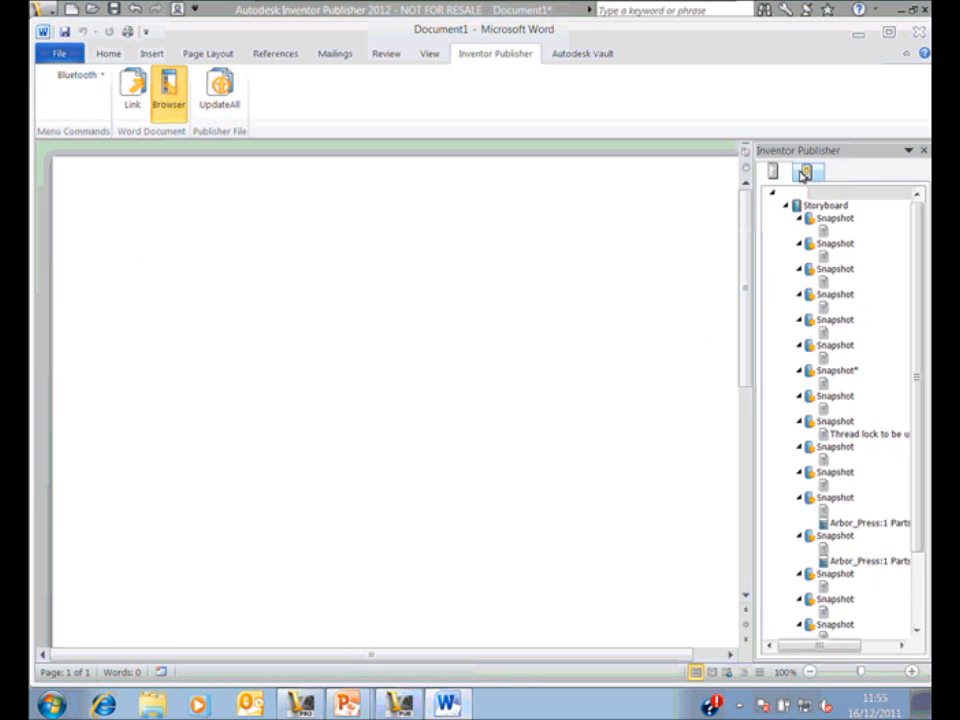
click(802, 174)
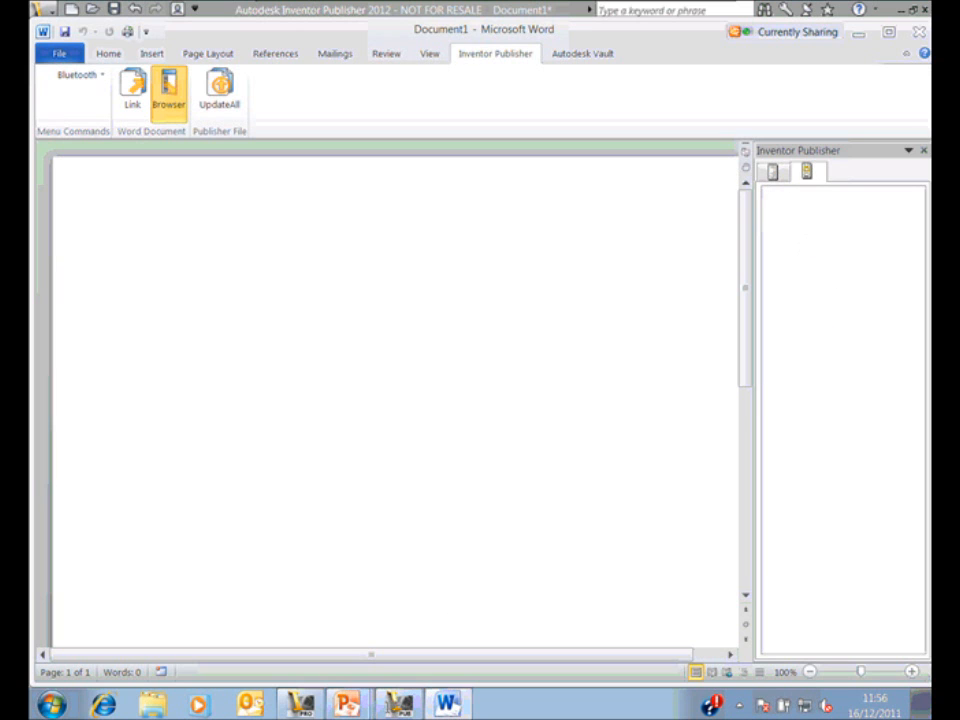
click(398, 705)
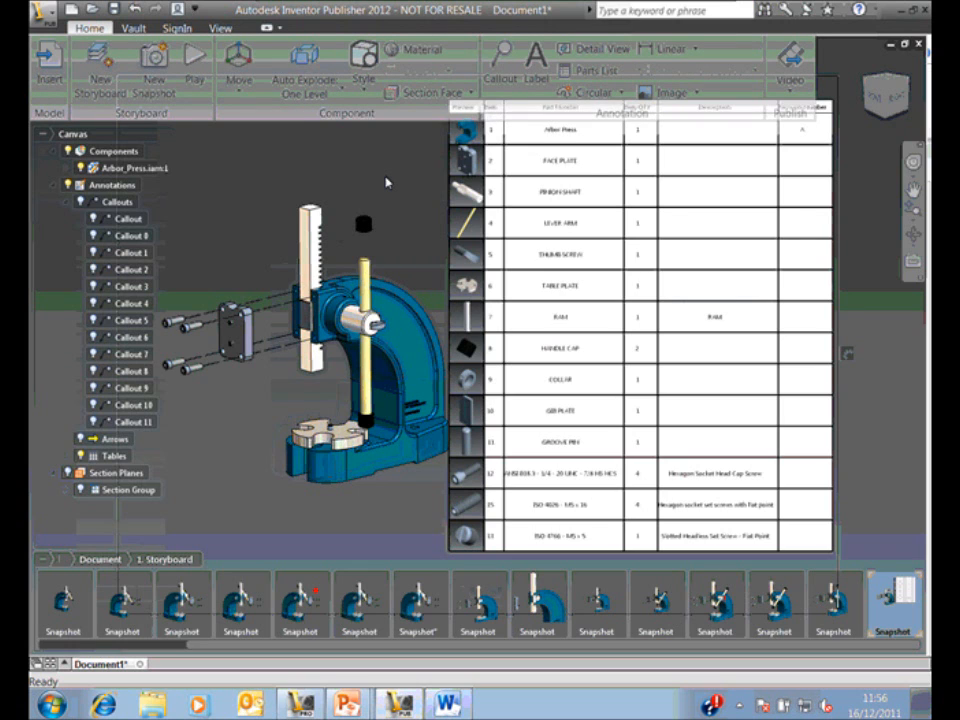
middle_drag(387, 182, 357, 187)
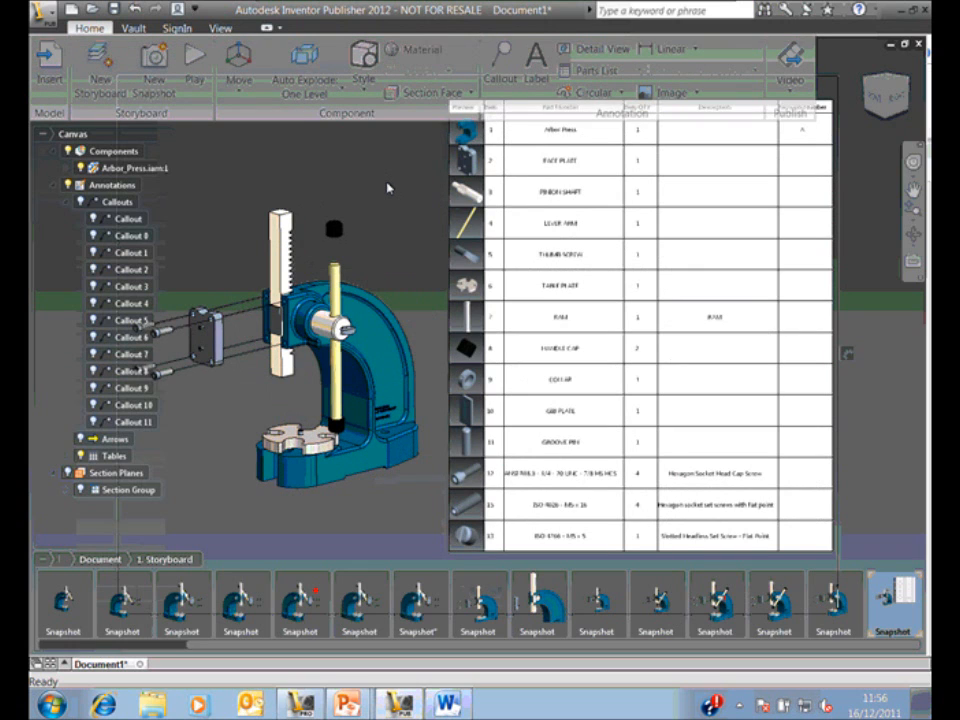
scroll(387, 180, down, 1)
click(447, 704)
click(394, 706)
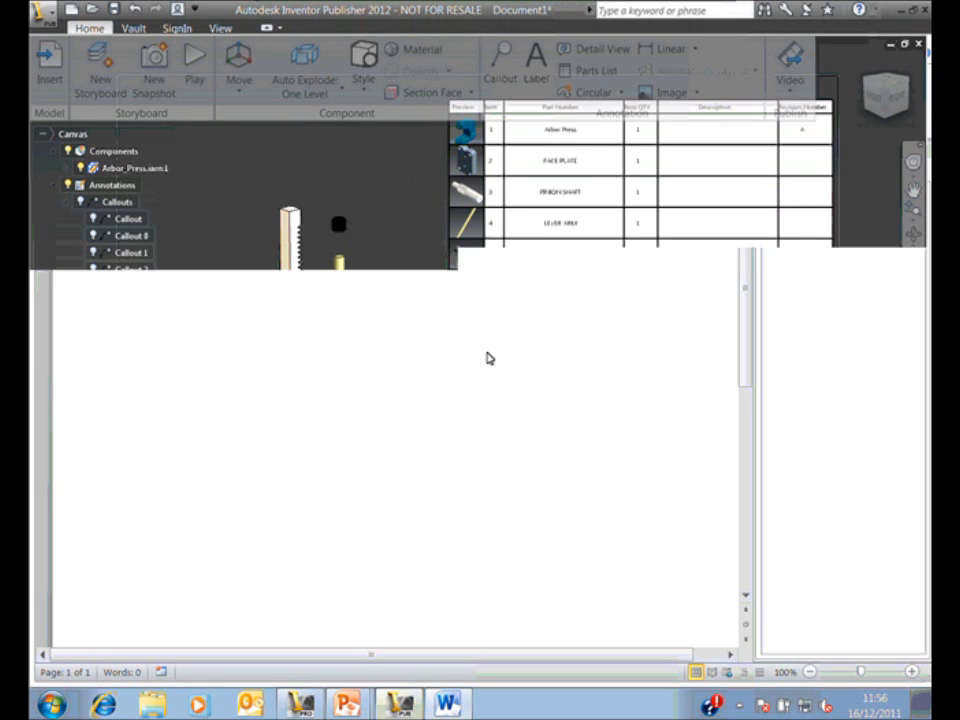